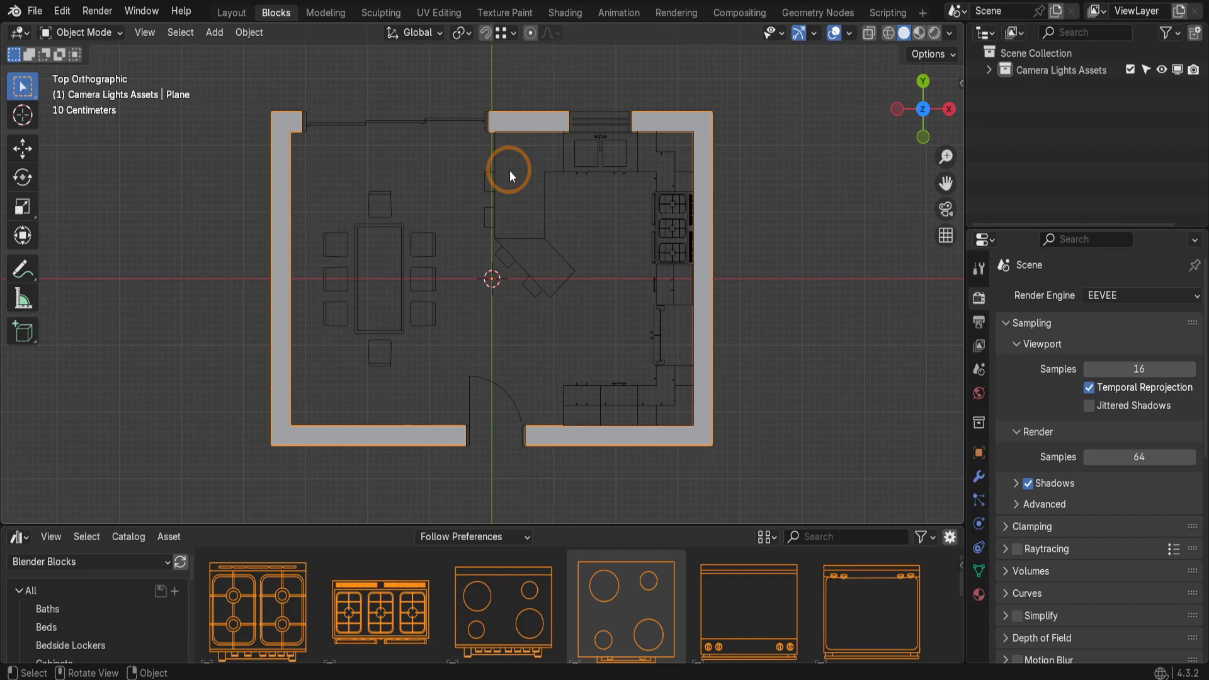
Step: Search Get Extensions in Preferences for 'measu' and install MeasureIt
key("F4")
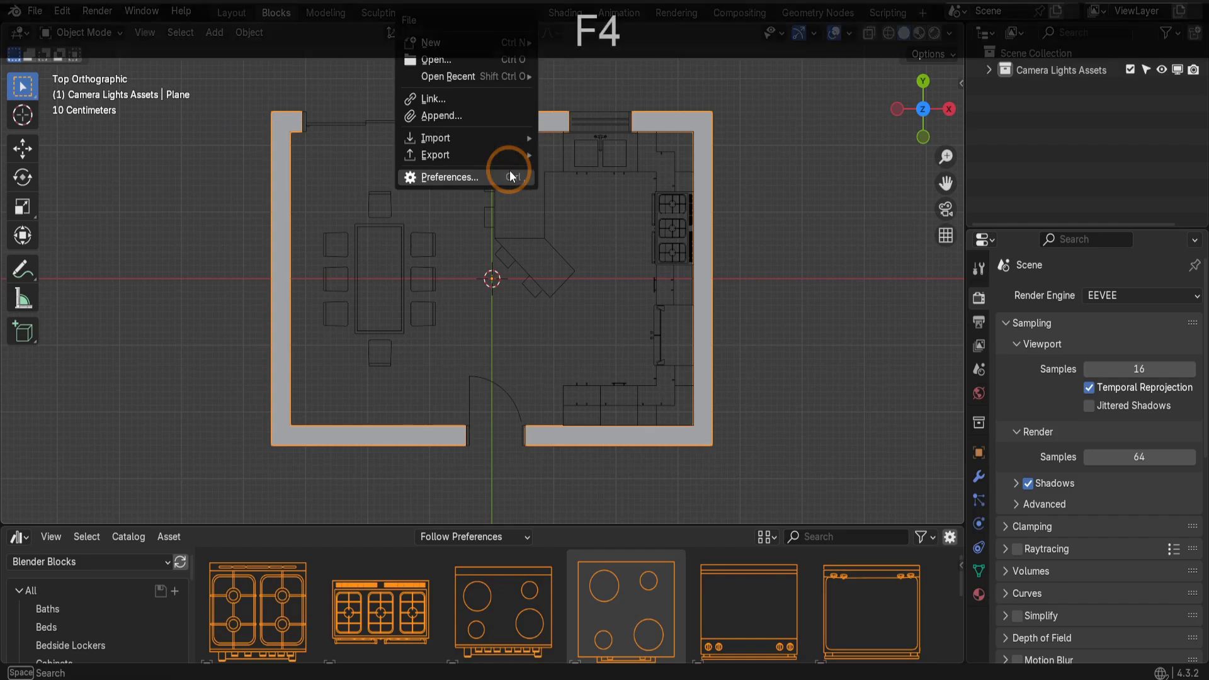
left_click(442, 177)
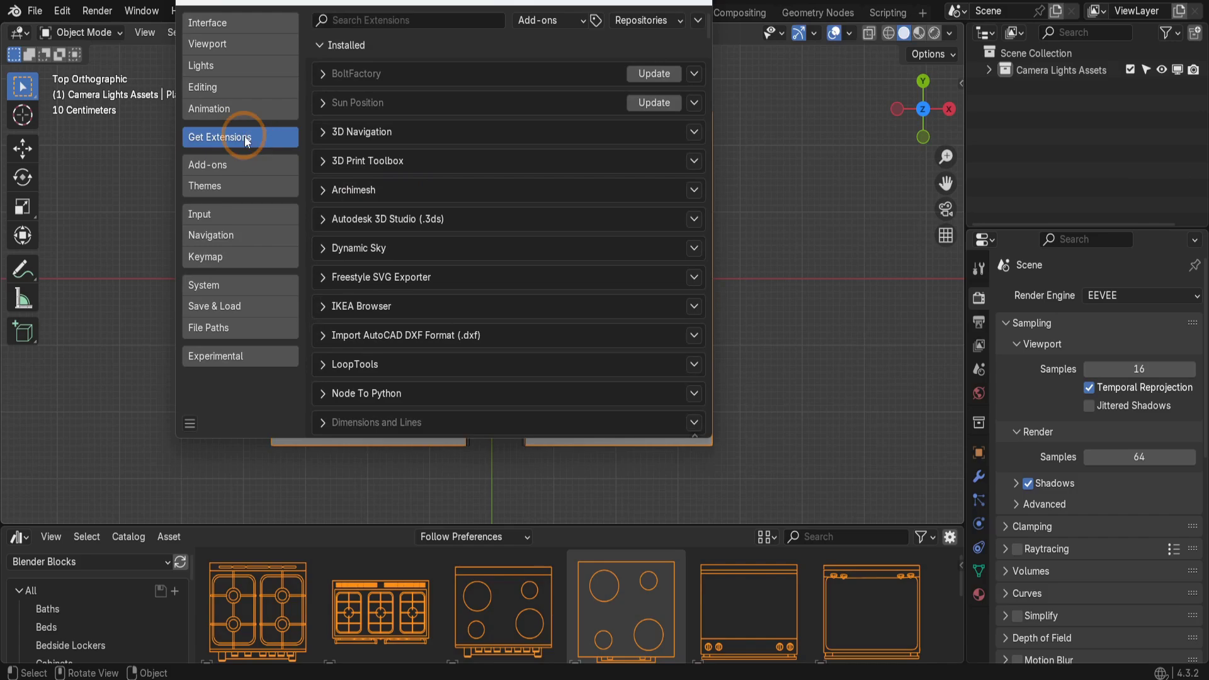
left_click(384, 22)
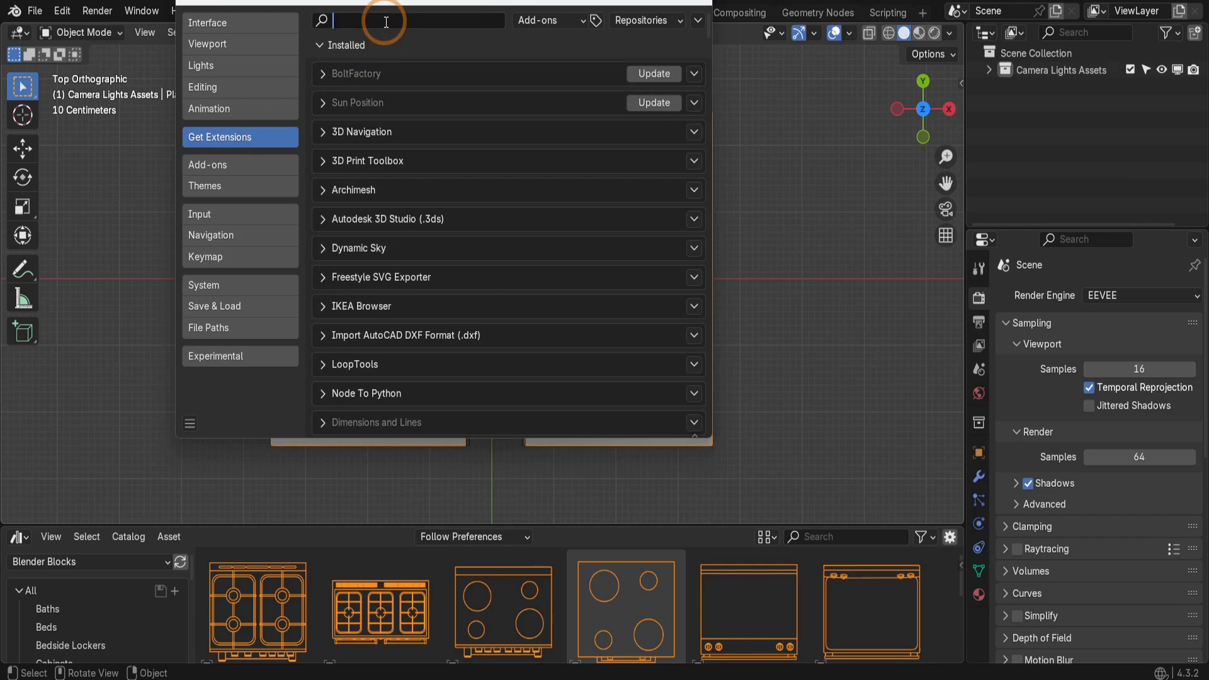
type("measu")
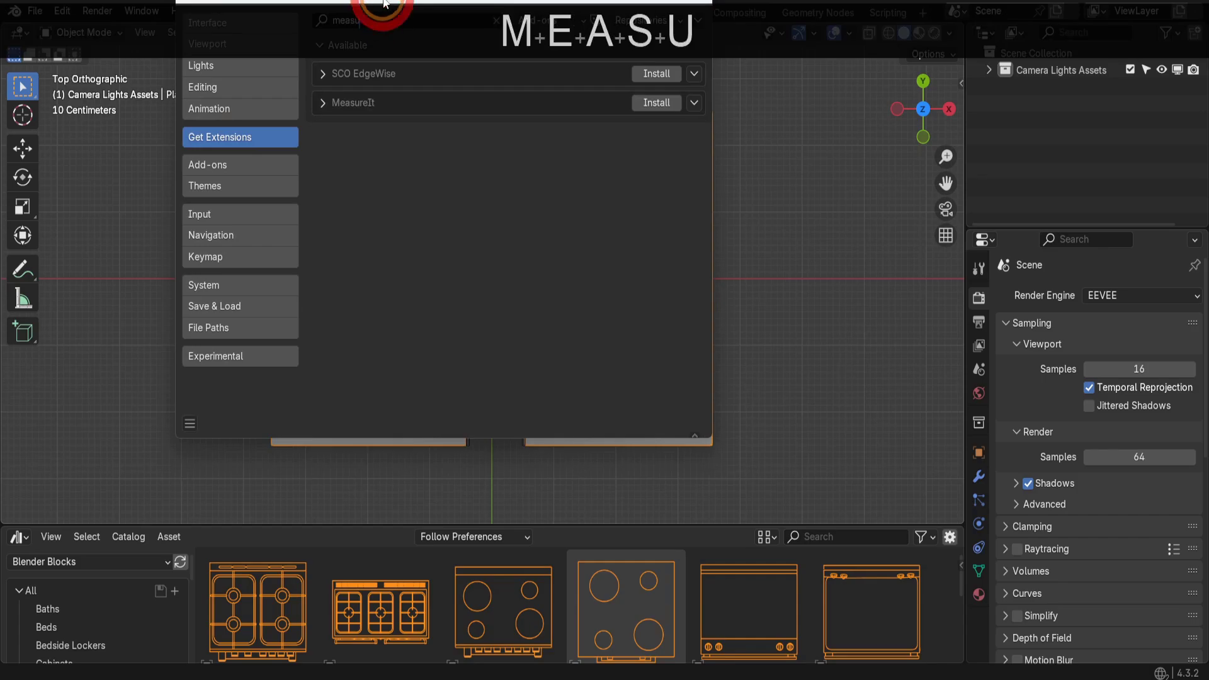
left_click_drag(384, 2, 381, 82)
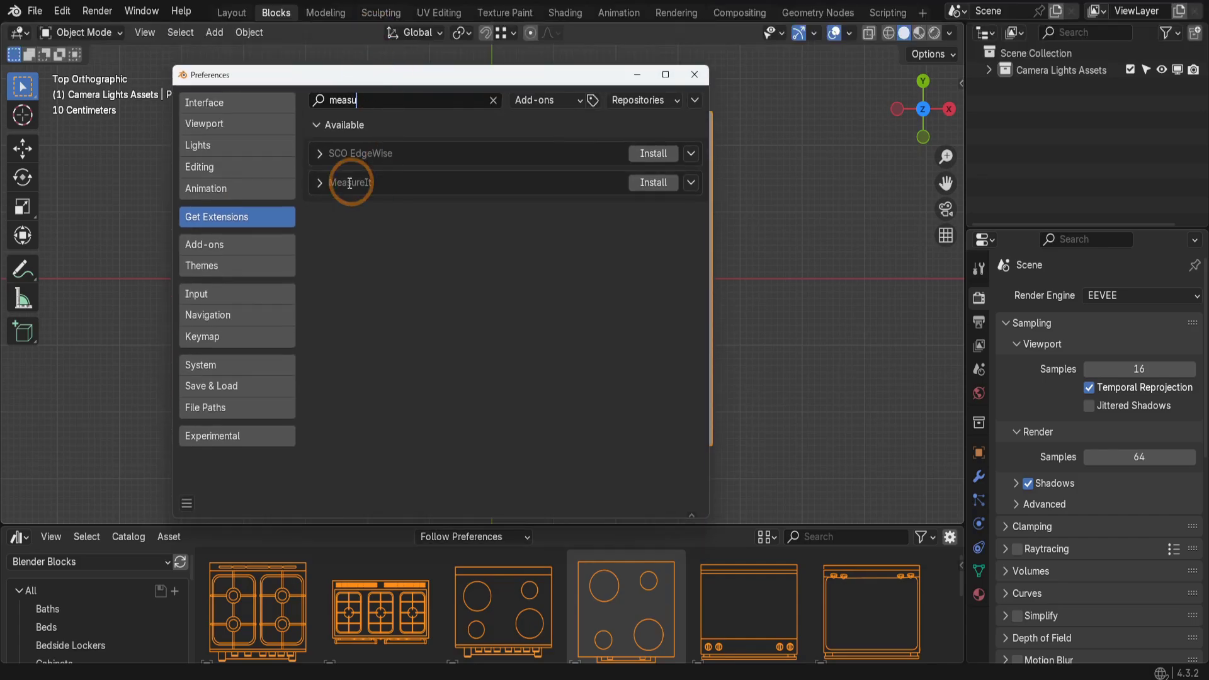
left_click(643, 184)
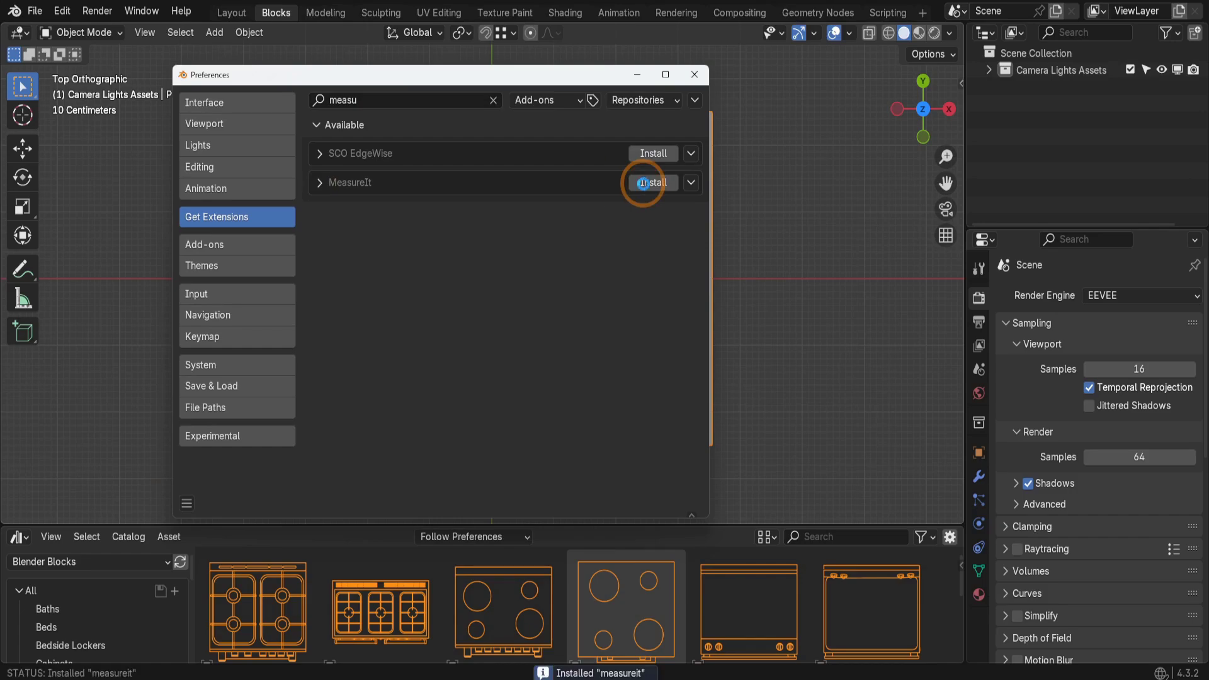
Step: Filter the Add-ons list for 'measur', confirm MeasureIt is enabled, and close Preferences
left_click(361, 160)
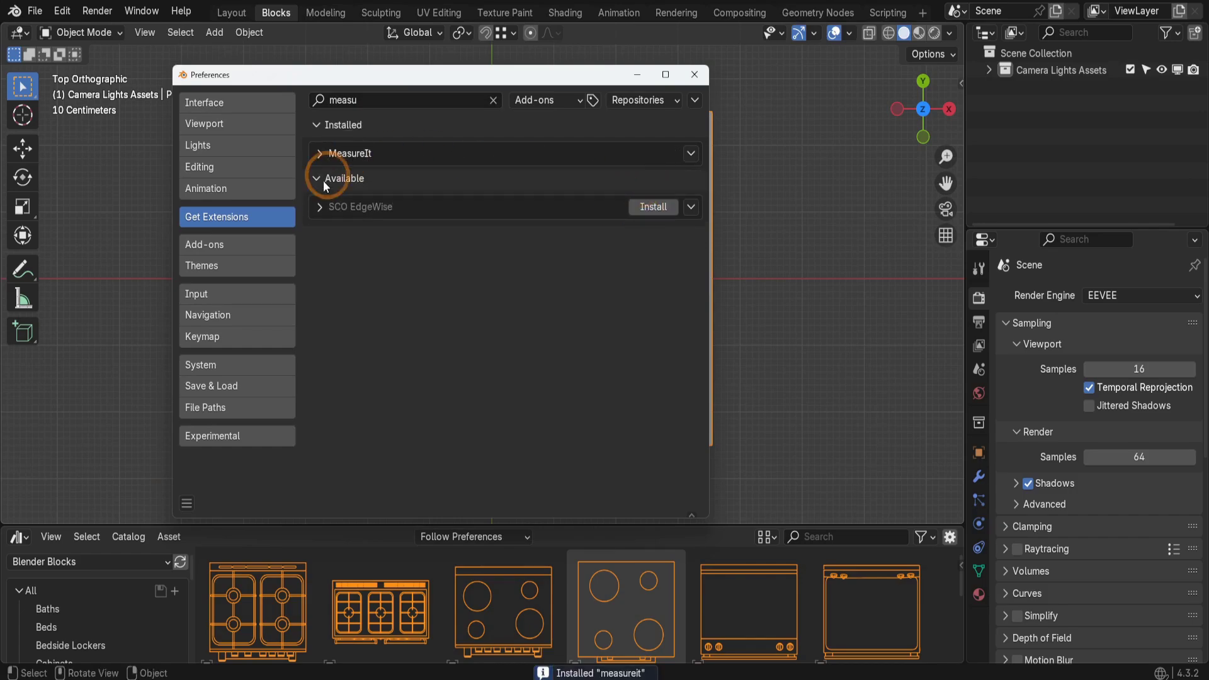
left_click(229, 249)
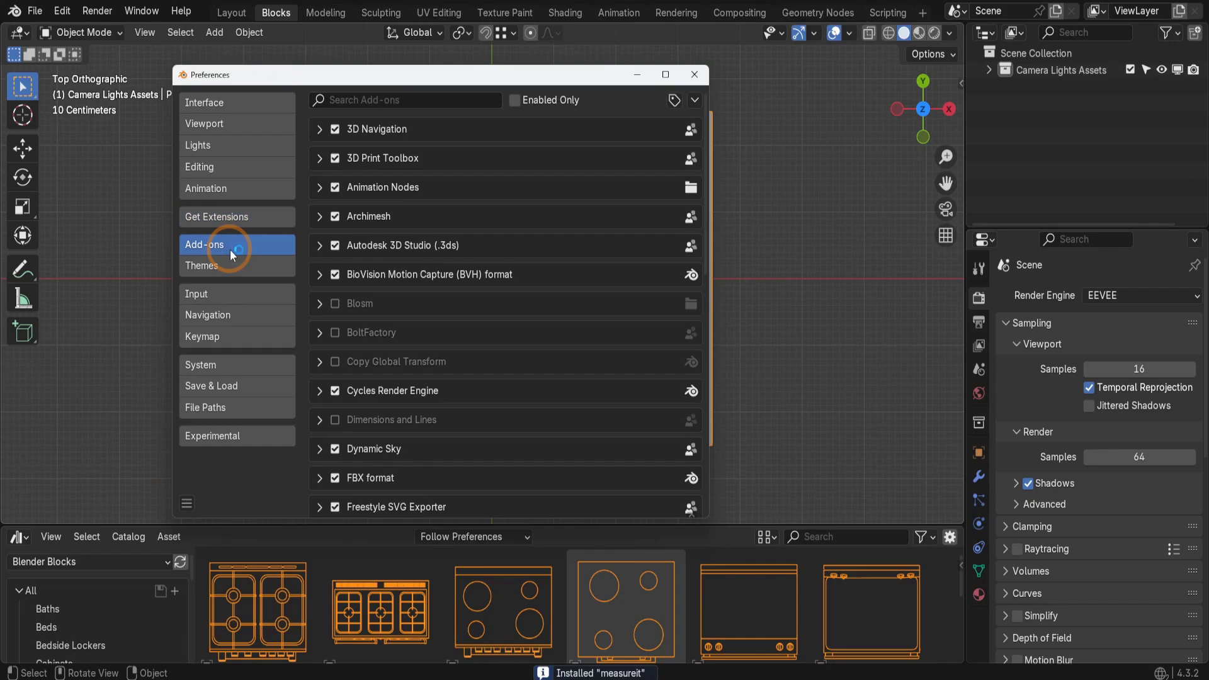
left_click(357, 157)
left_click(371, 101)
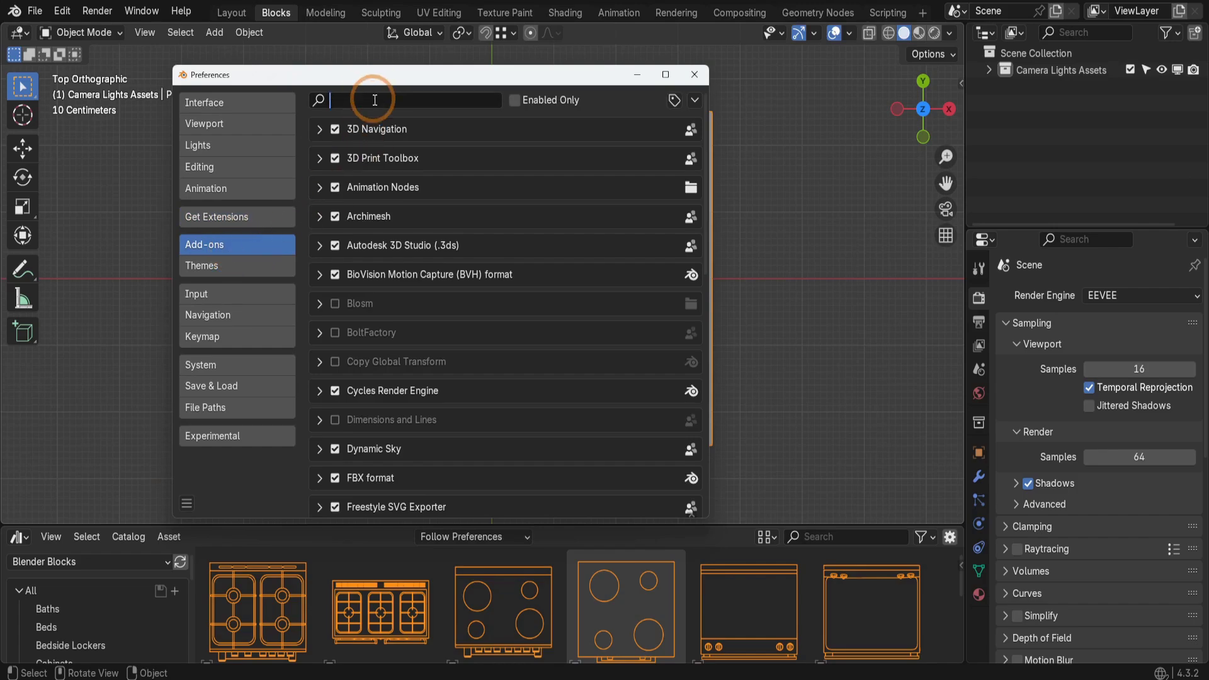
type("measur")
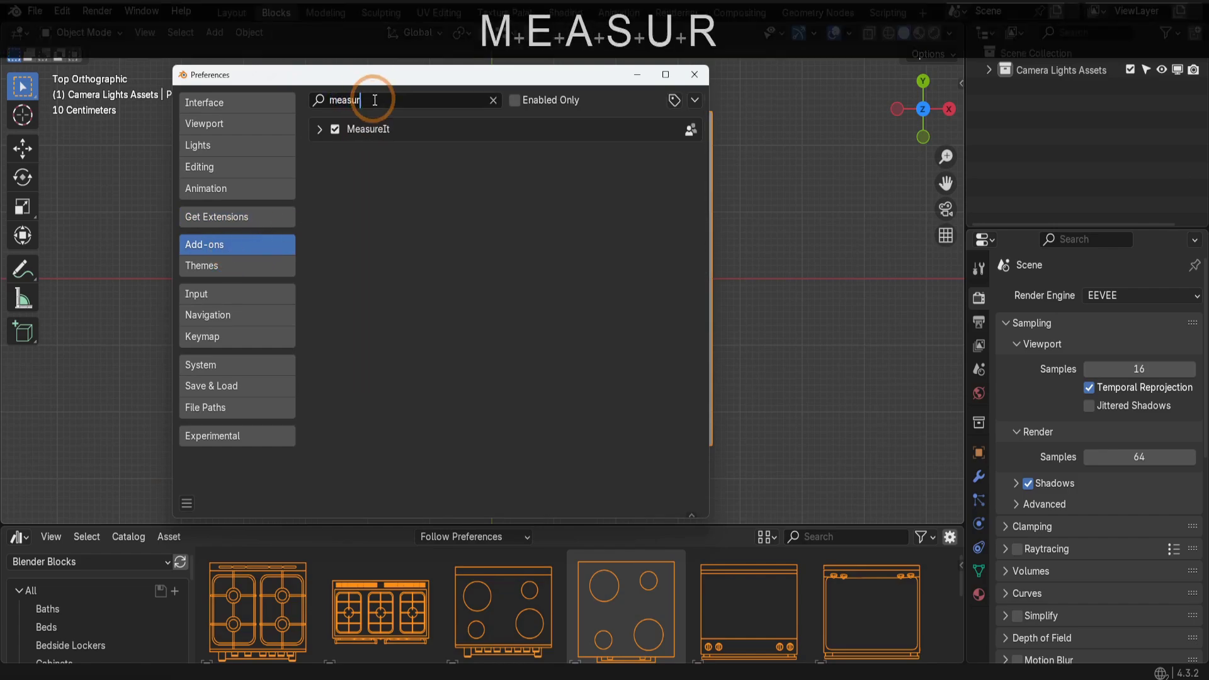
left_click(405, 182)
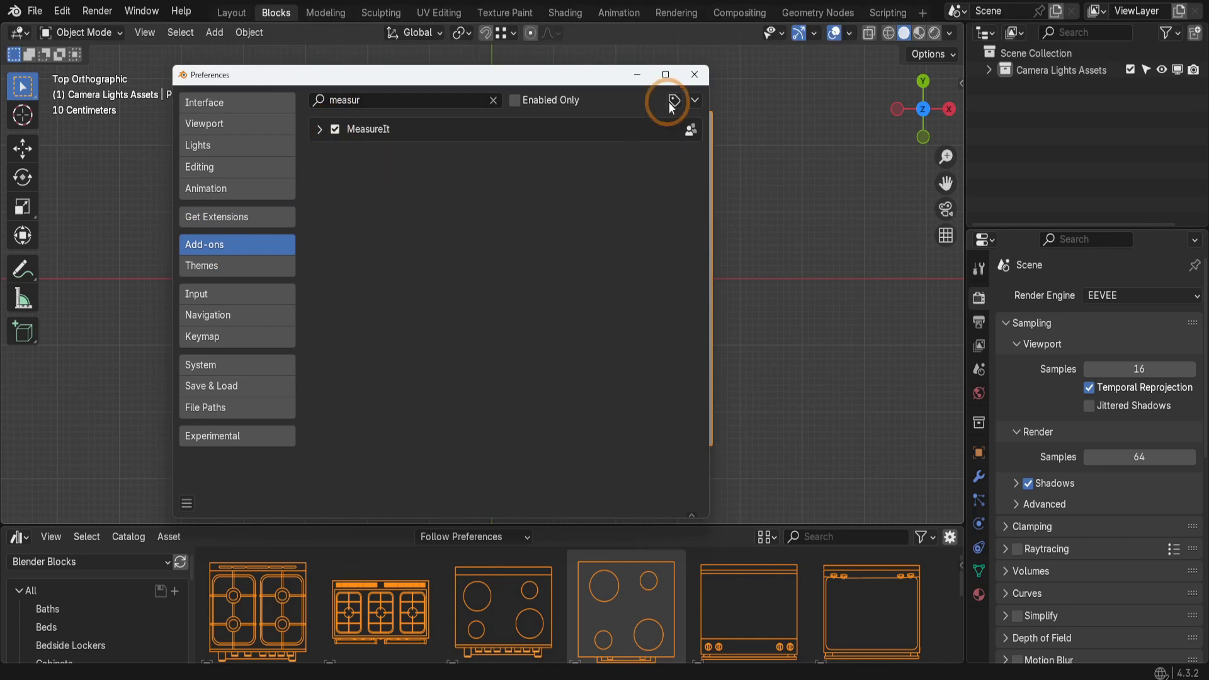
left_click(693, 74)
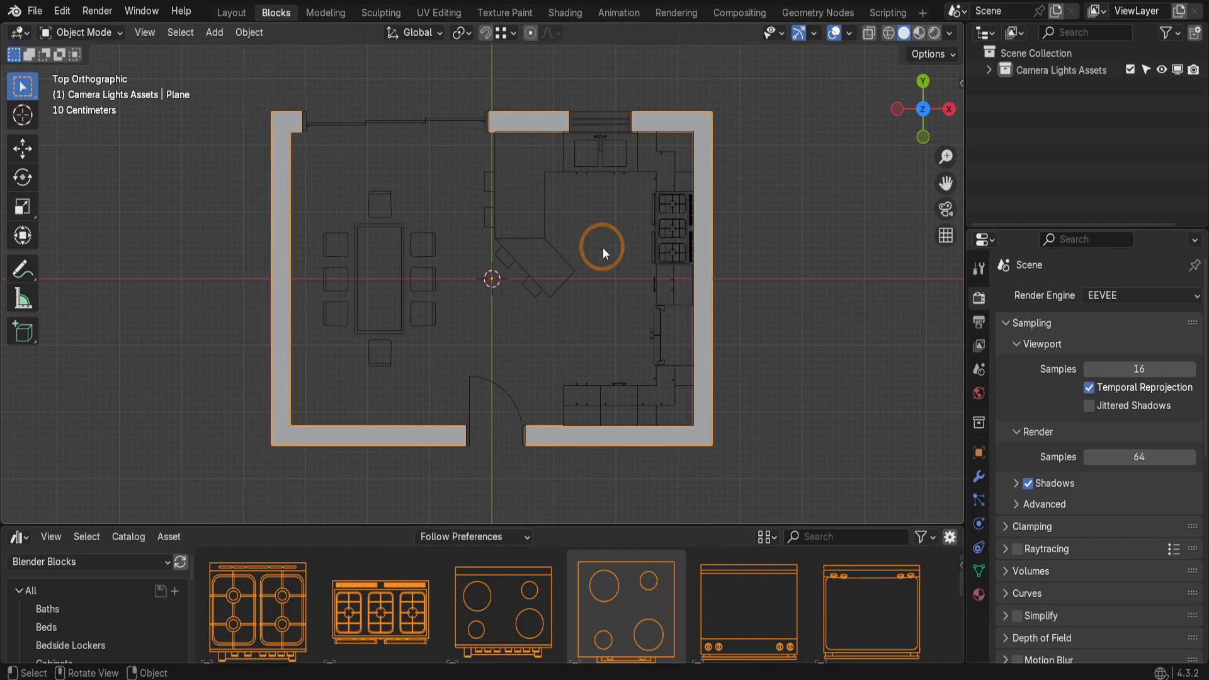
Step: Show the sidebar's View tab and drag the MeasureIt Tools panel above View
key("n")
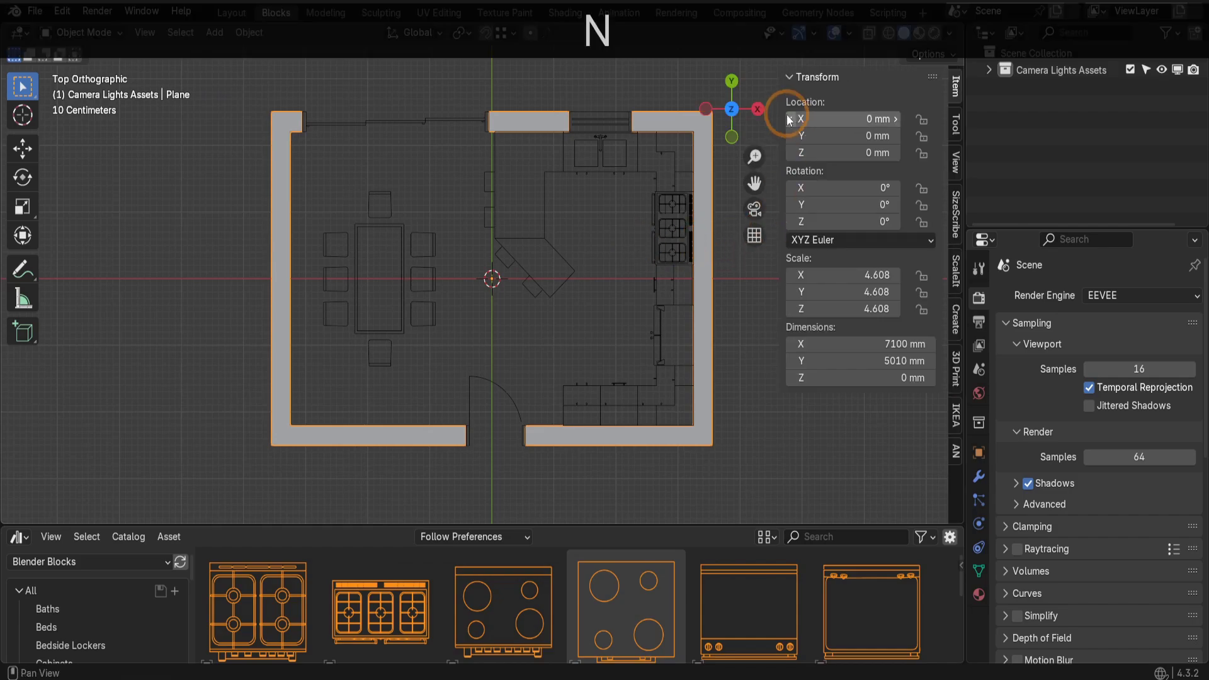
left_click_drag(780, 108, 947, 104)
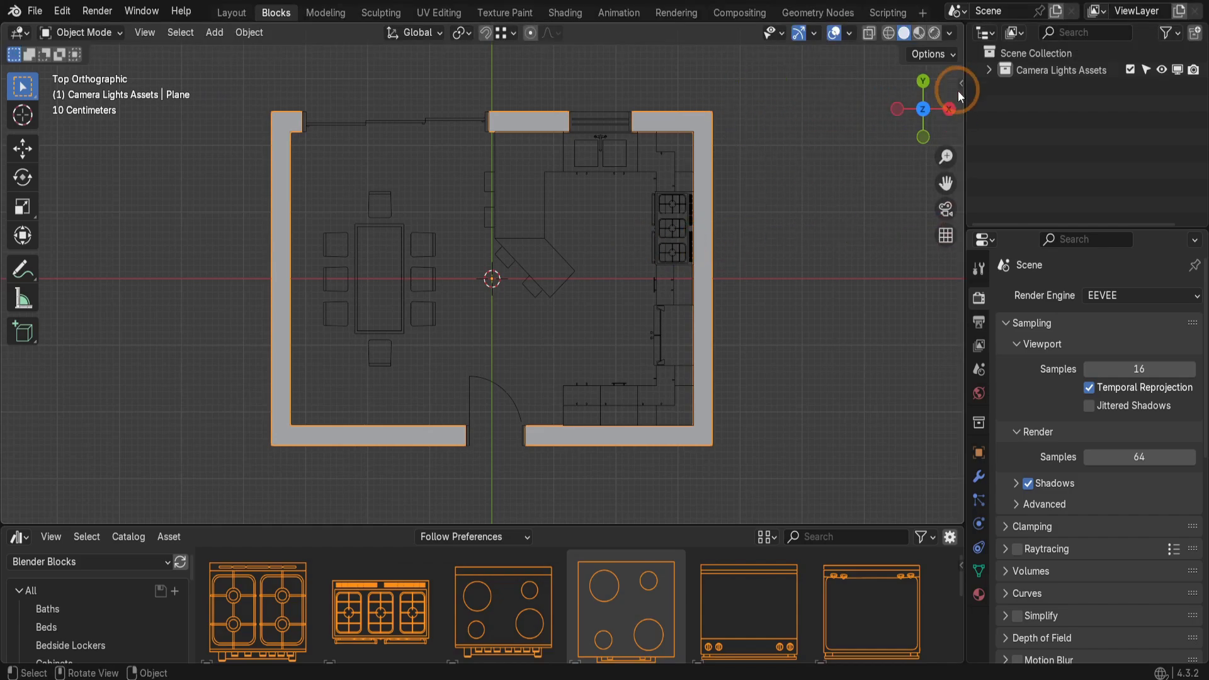
left_click(956, 85)
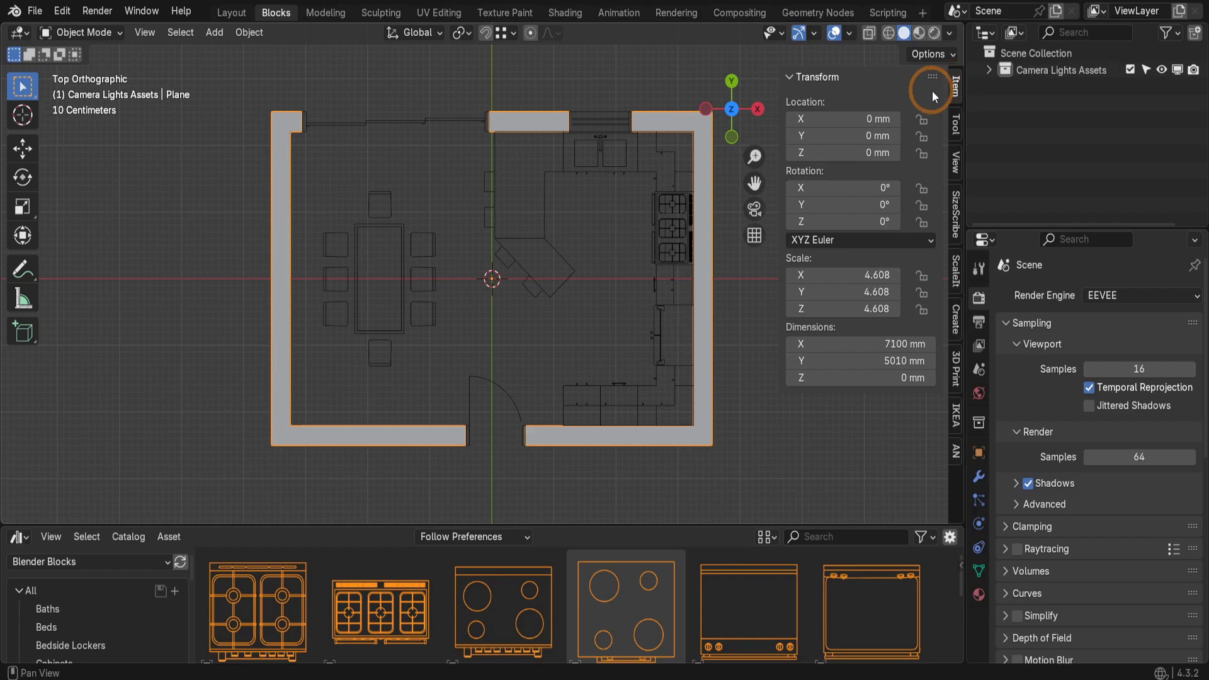
left_click(955, 165)
scroll(878, 397, "down", 4)
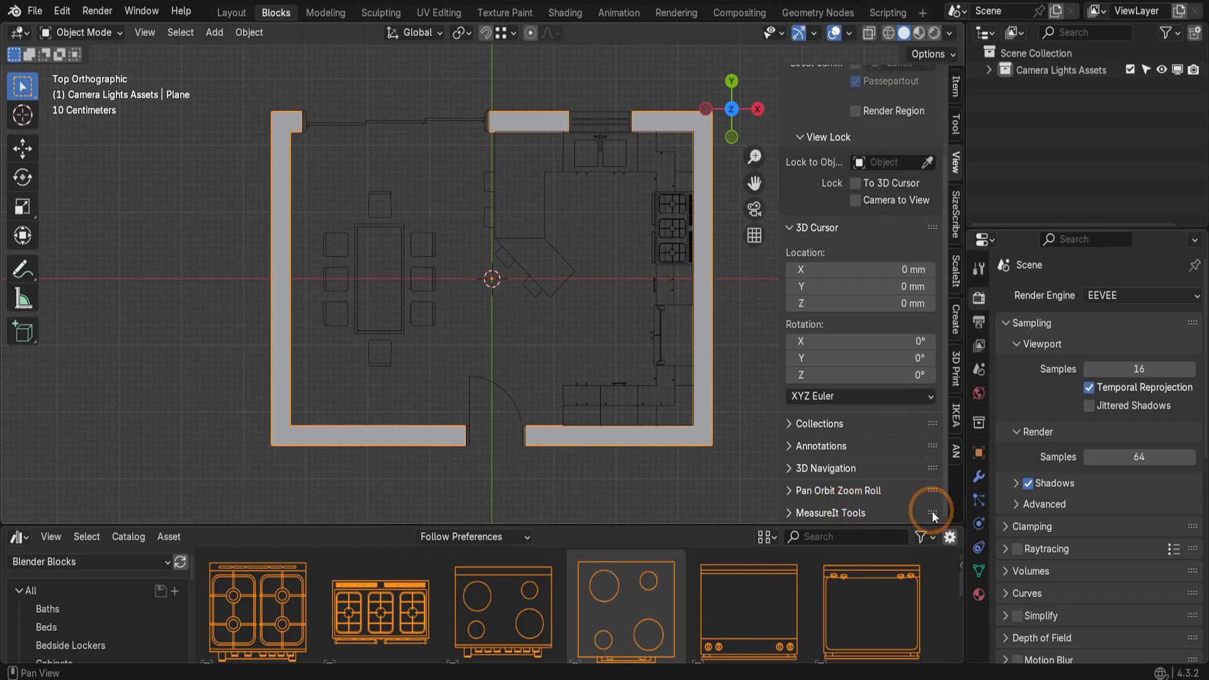
left_click_drag(932, 512, 927, 67)
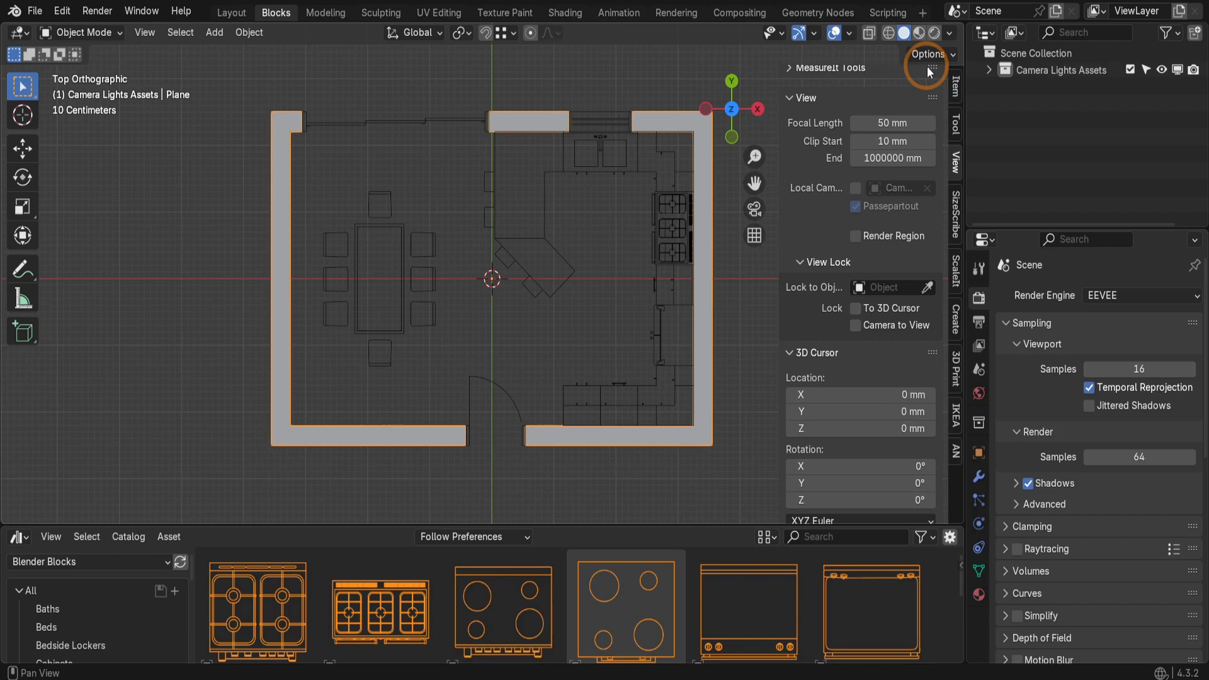
left_click_drag(926, 66, 927, 81)
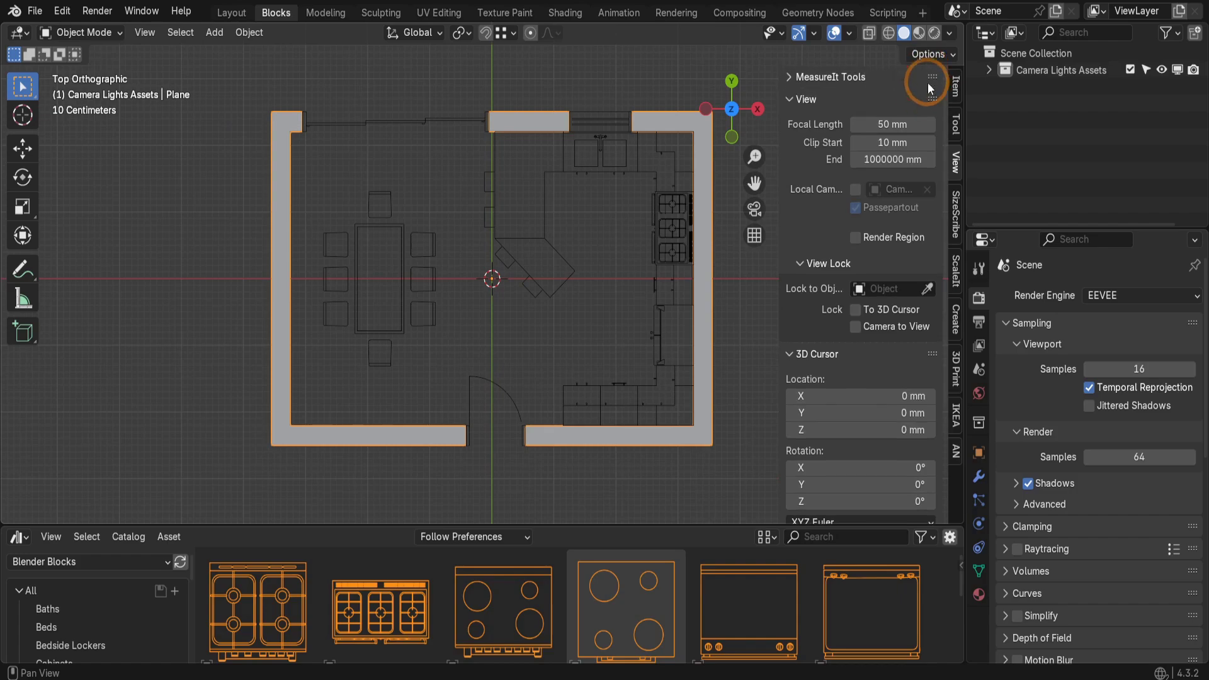
Step: Expand the MeasureIt Tools panel and turn on Show to display measurements
left_click(790, 77)
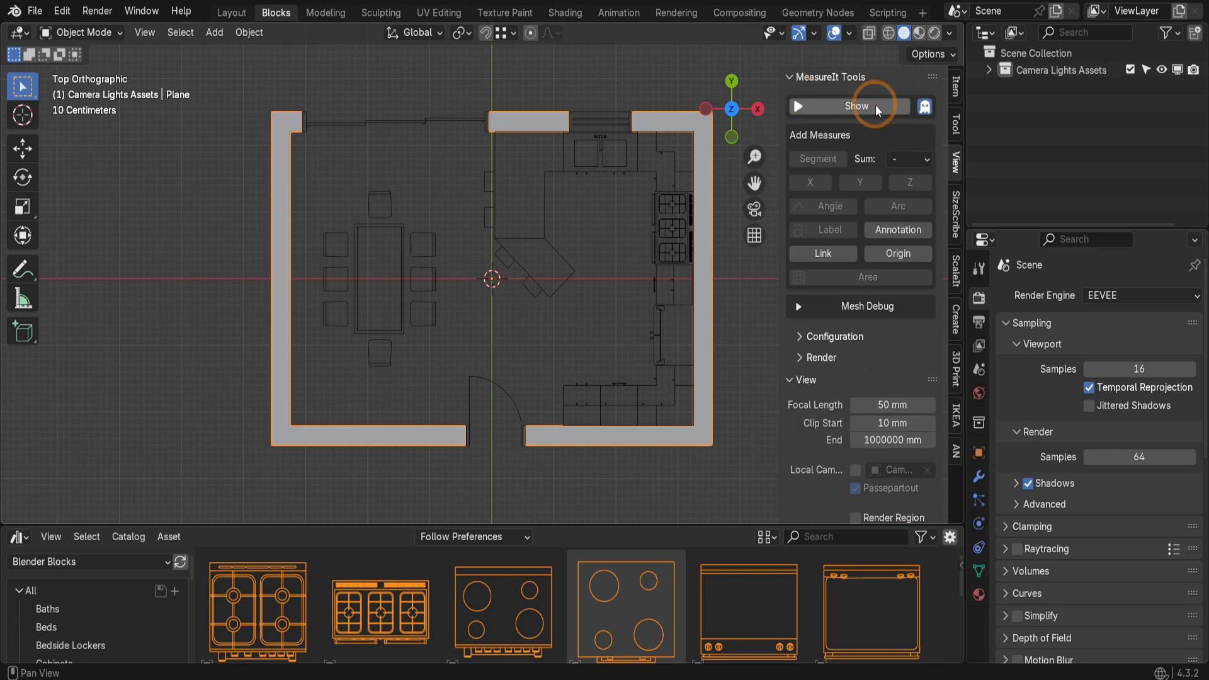
left_click(832, 106)
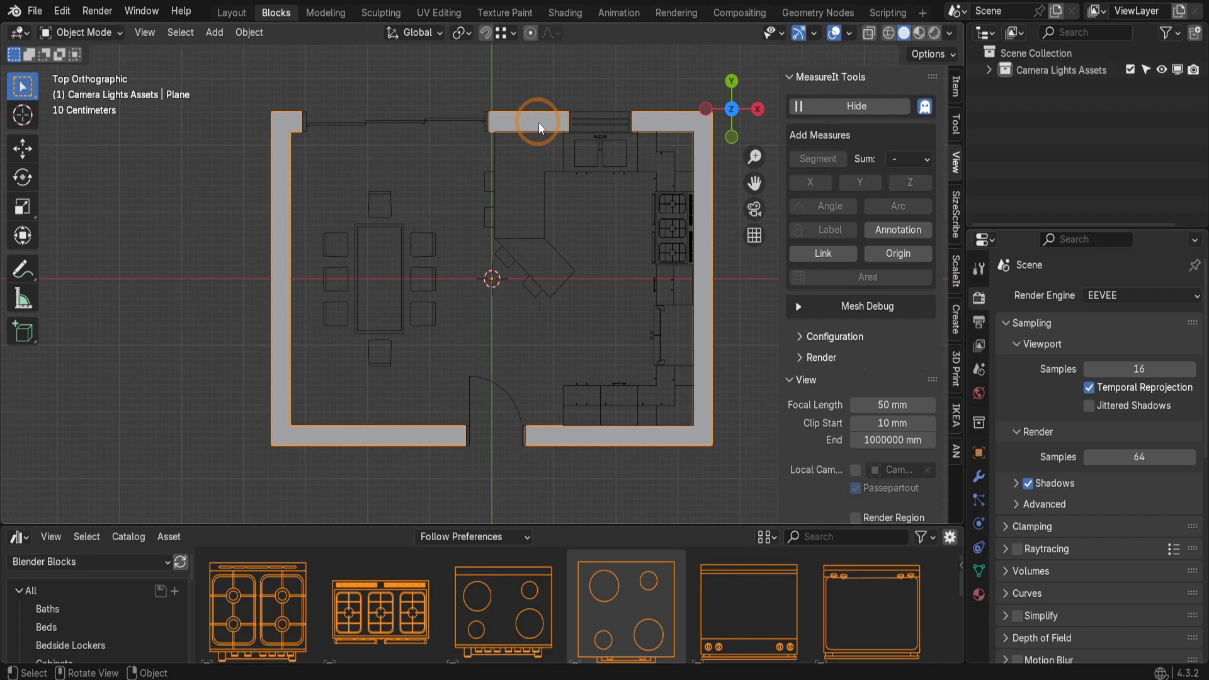
Step: In vertex edit mode, select the top wall's two outer corners and add a 7.10 m Segment dimension
key("Tab")
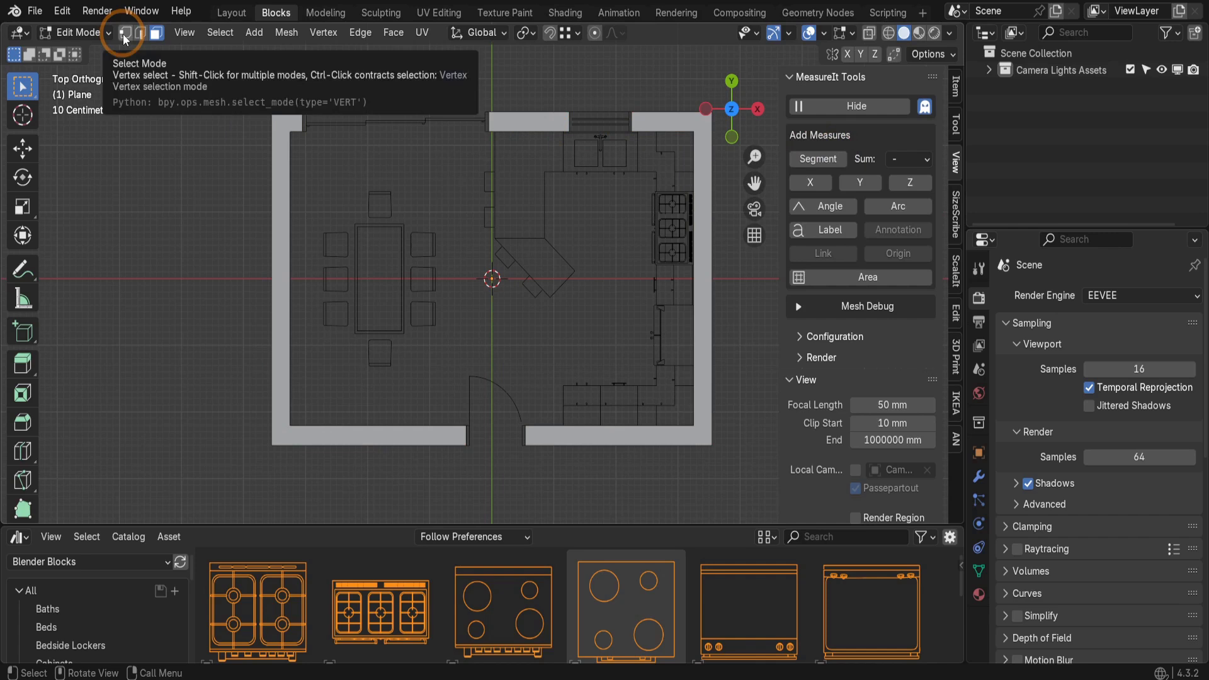
left_click(125, 36)
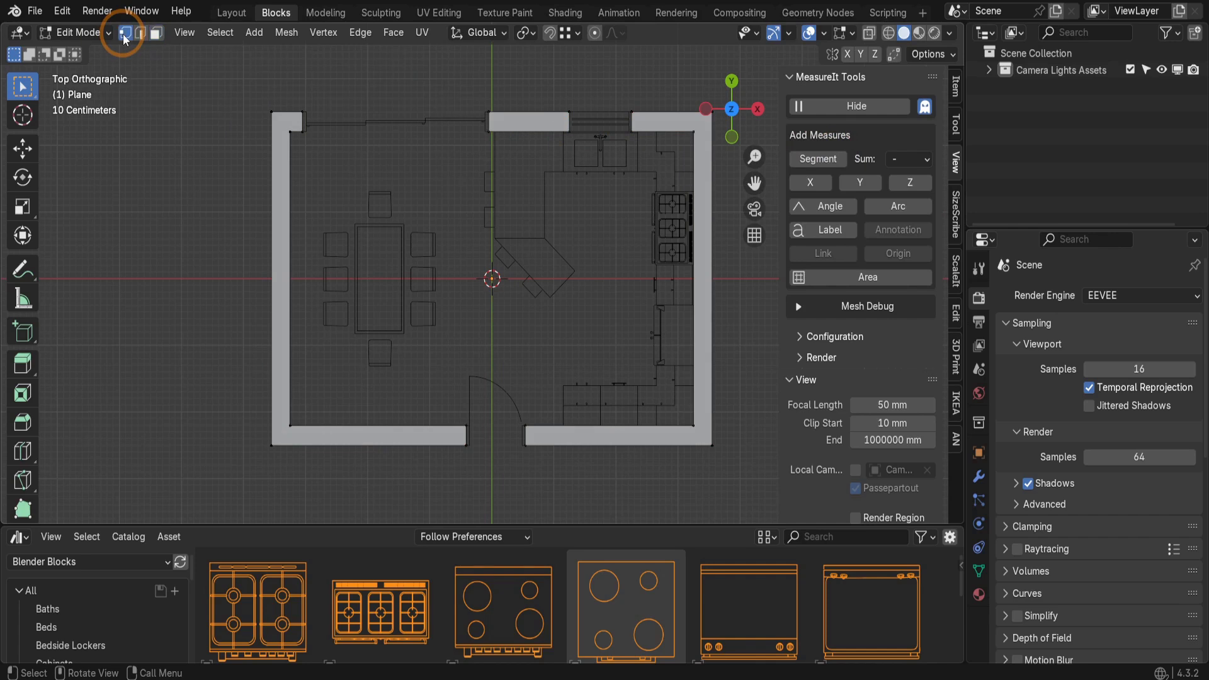
left_click(266, 109, "shift")
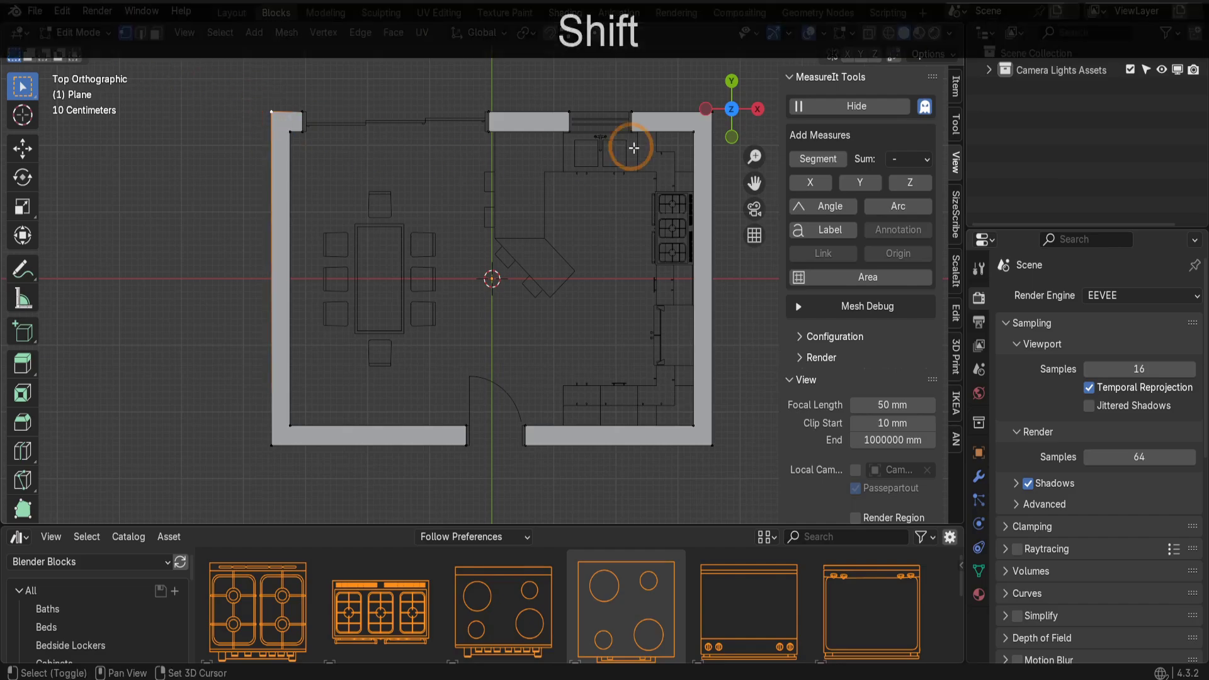
middle_click_drag(675, 150, 597, 156, "shift")
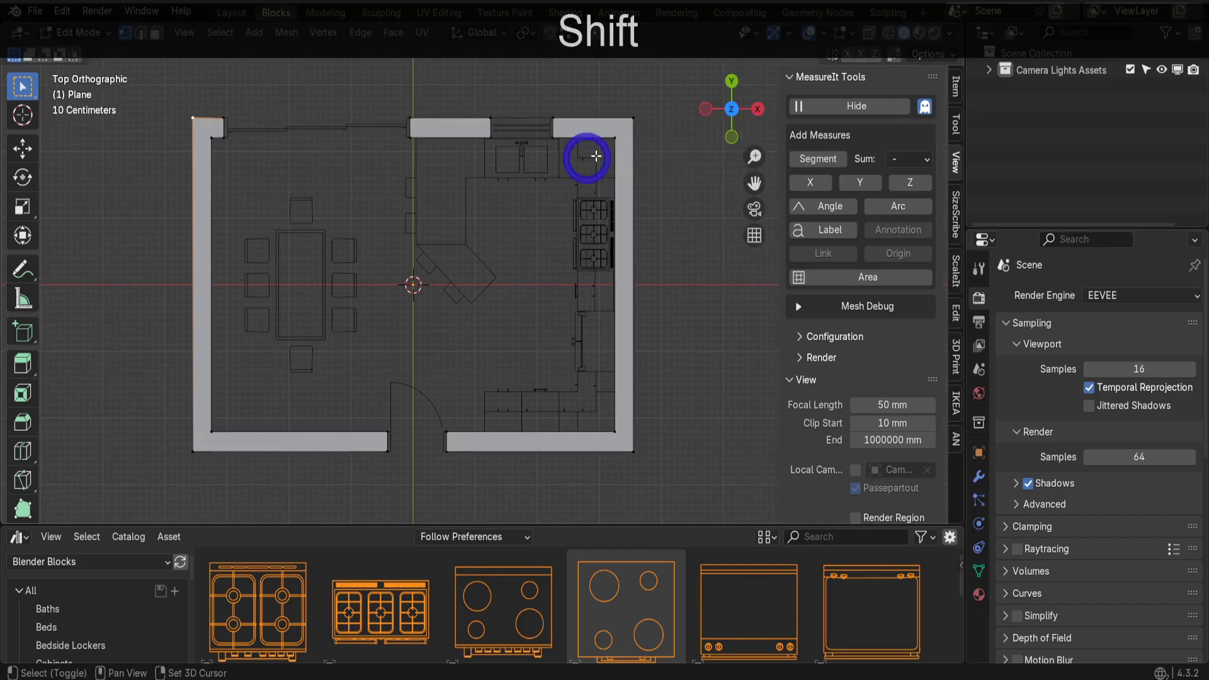
left_click(639, 120, "shift")
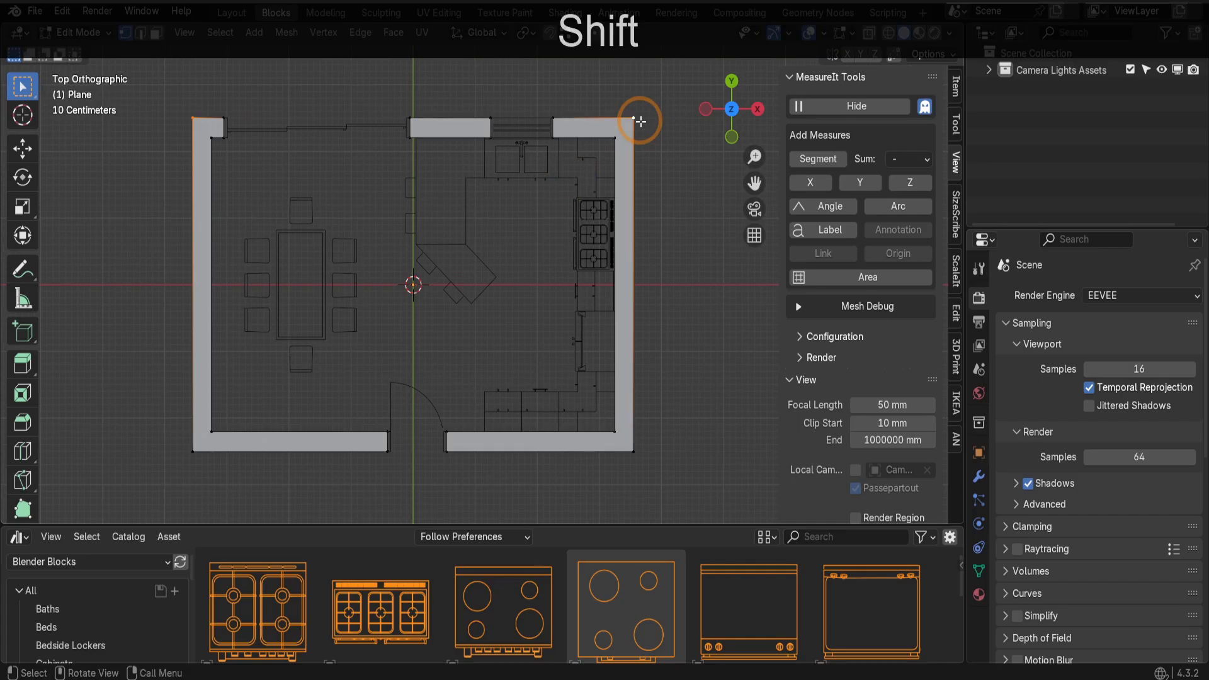
left_click(818, 158)
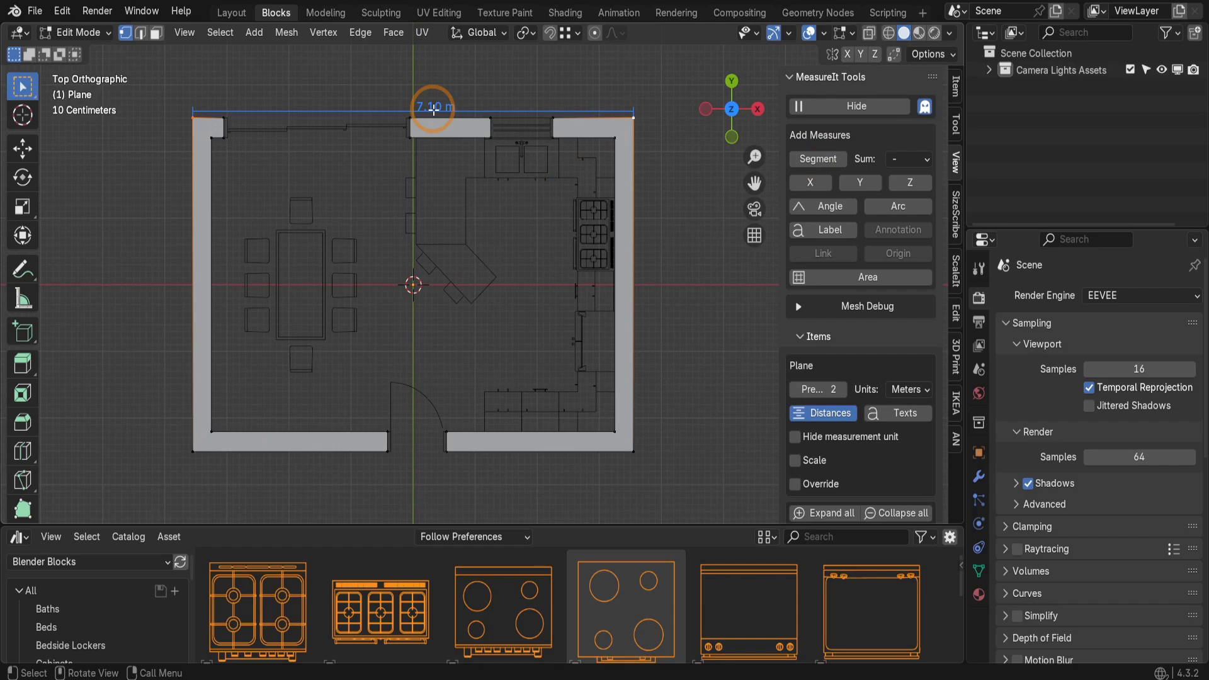
Step: Change the MeasureIt text colour from light blue to a near-black tone with a slight red tint
scroll(837, 421, "down", 8)
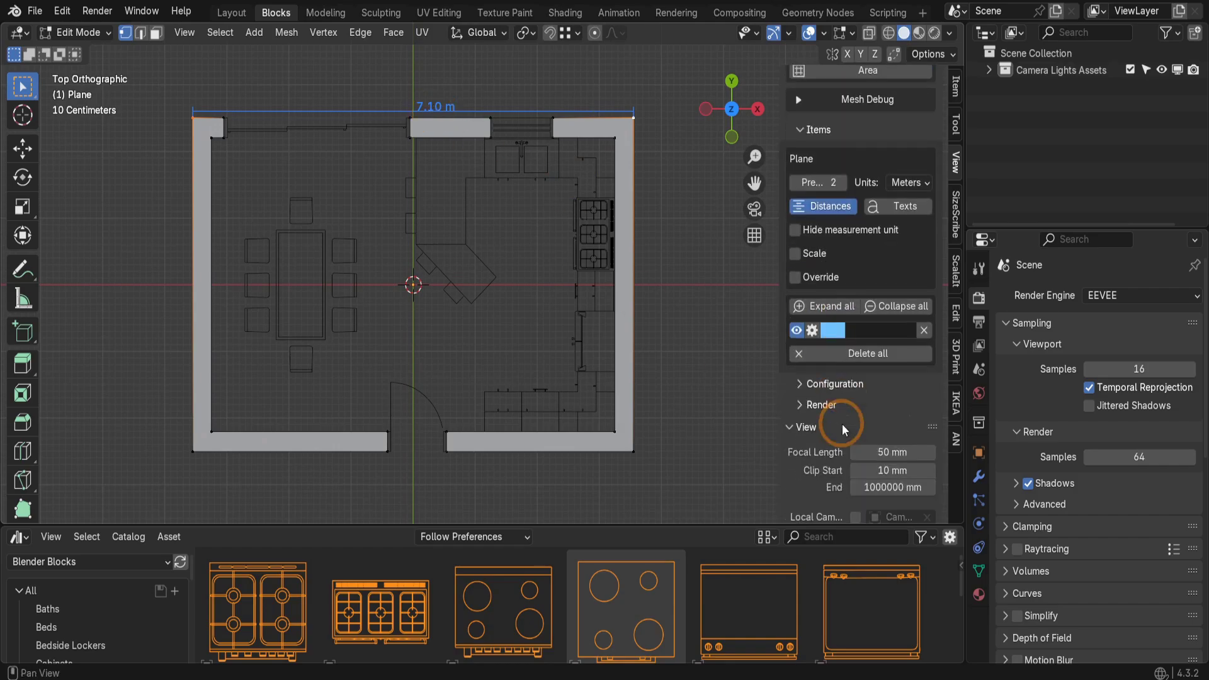
left_click(822, 390)
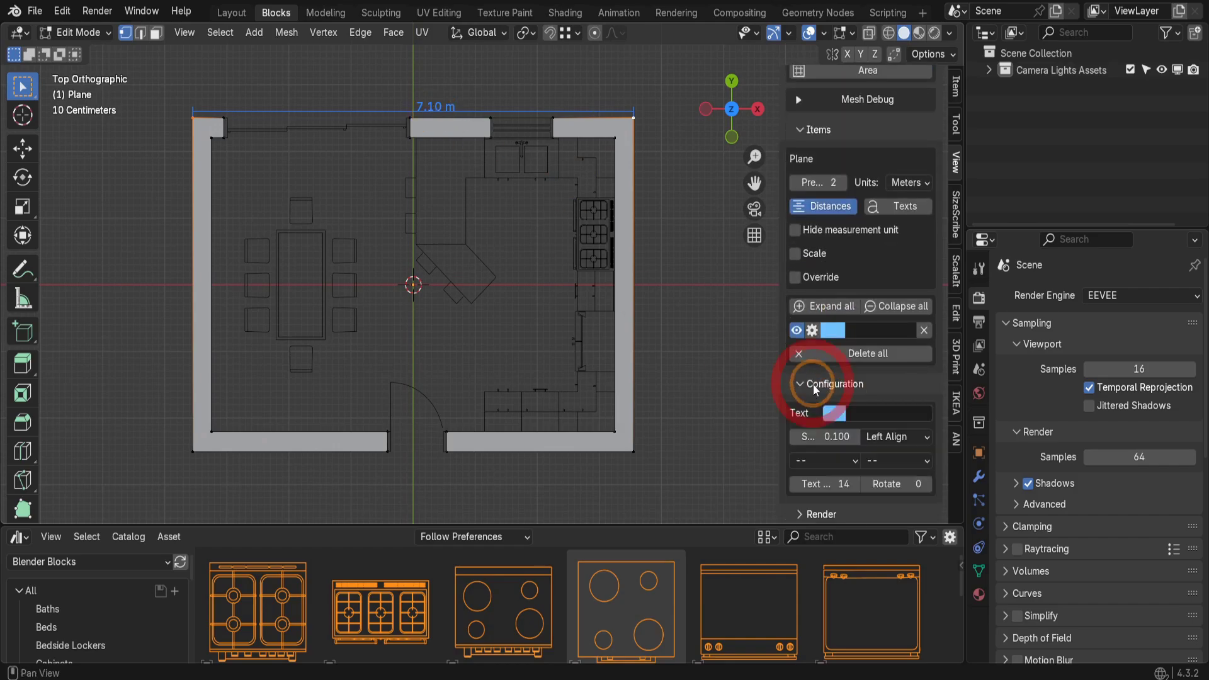
left_click(831, 415)
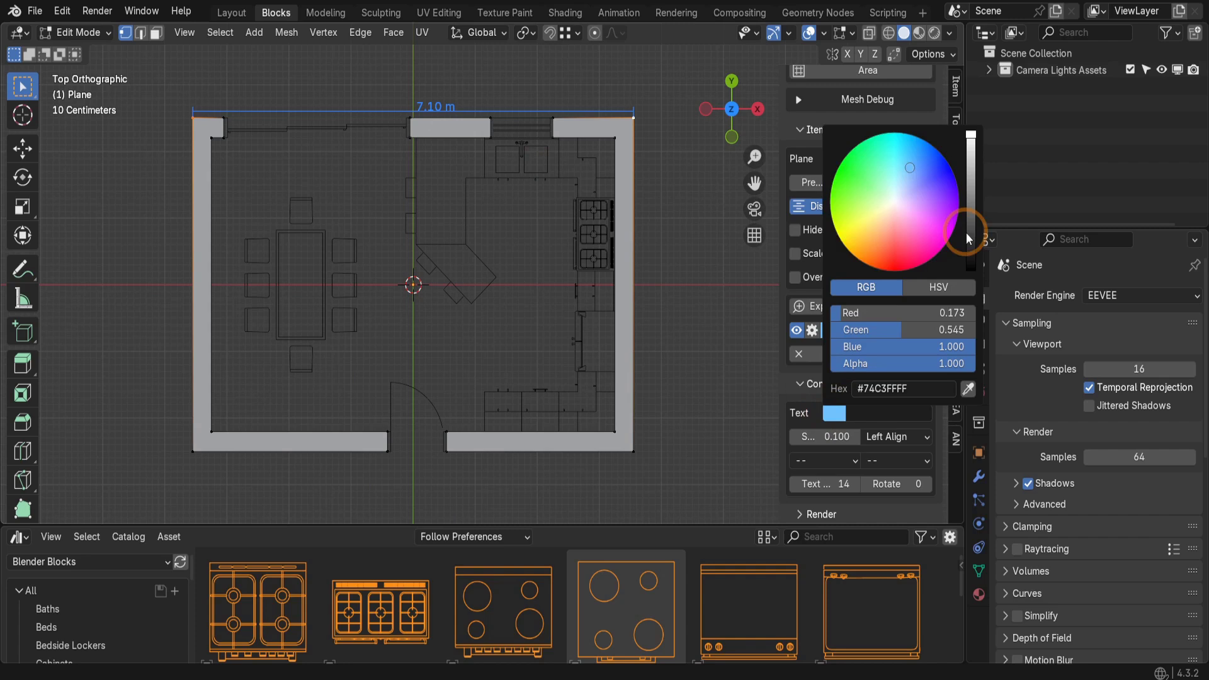
left_click_drag(967, 237, 970, 269)
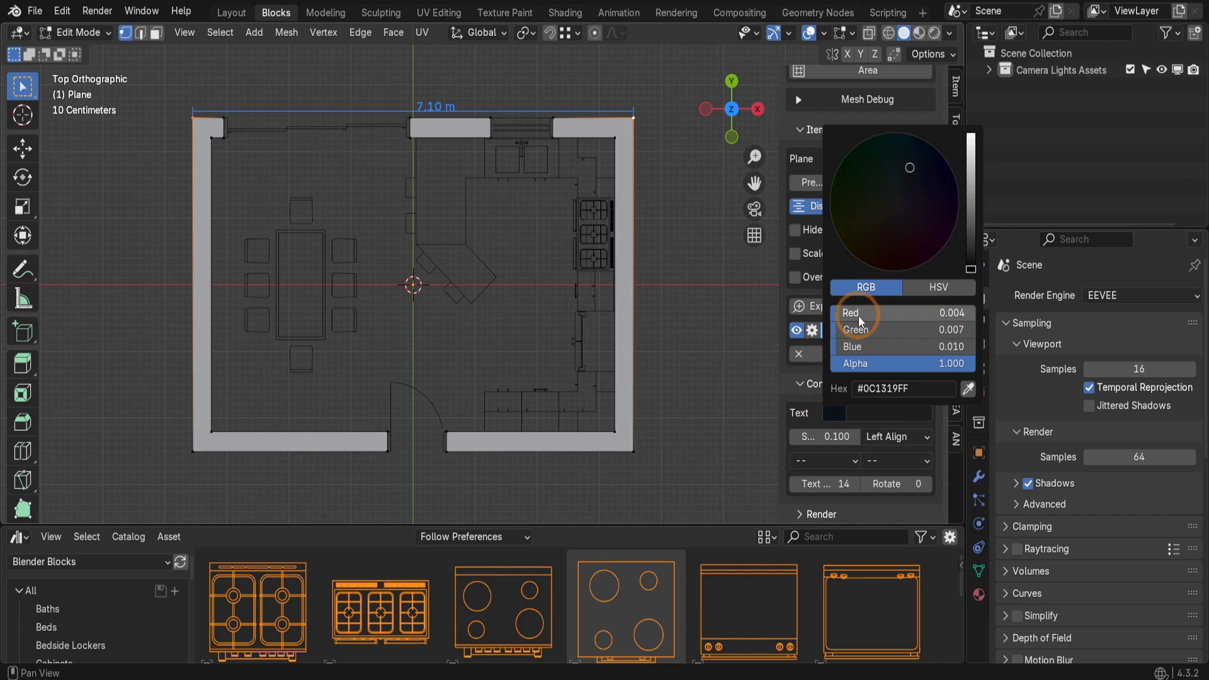
left_click_drag(859, 315, 838, 364)
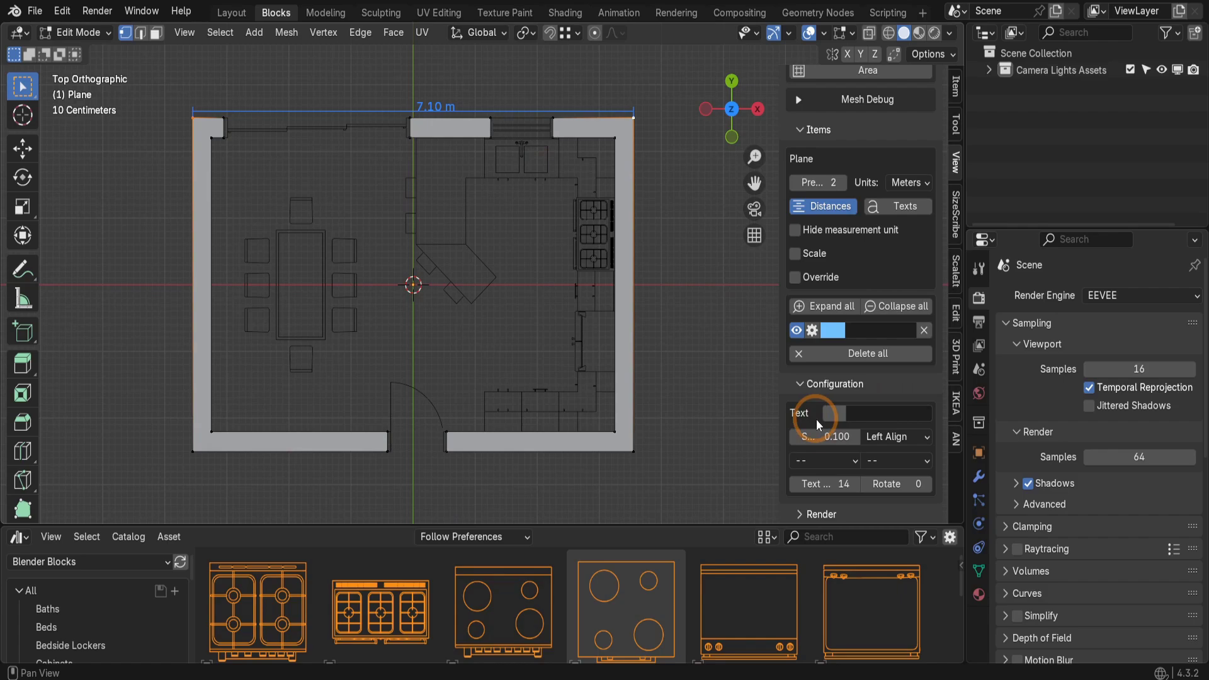
Step: Change the 0.100 size setting to 0.300 and keep left text alignment
left_click(823, 436)
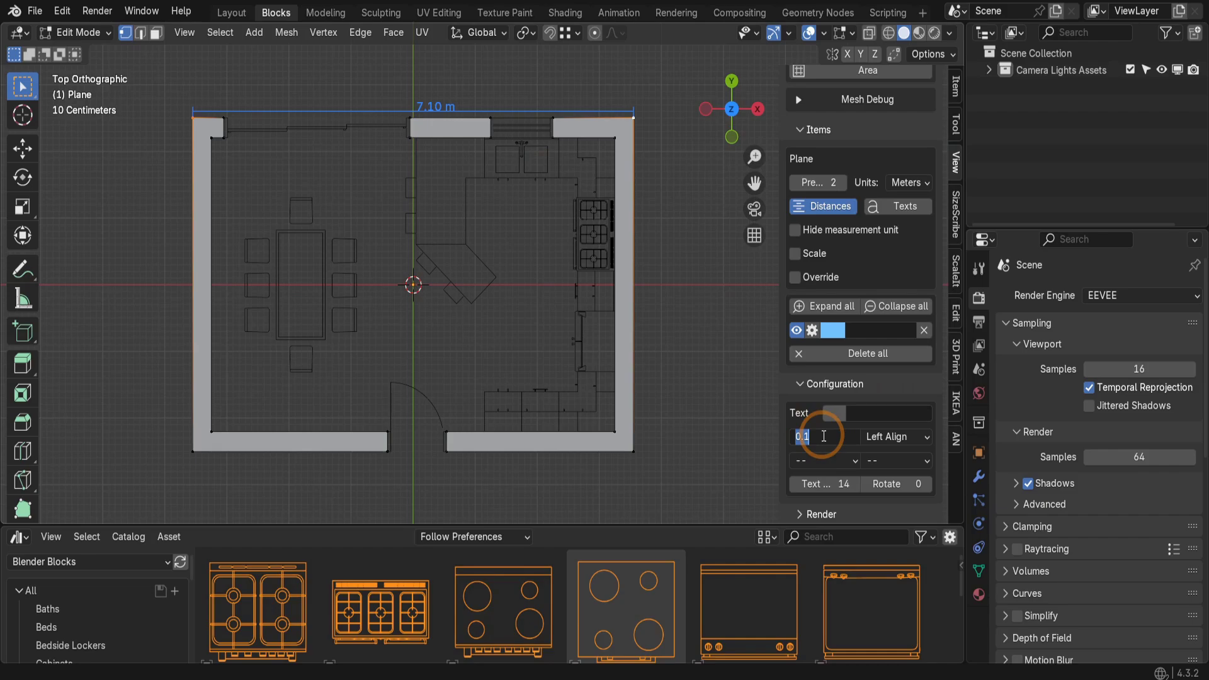
type("0.3")
key("Return")
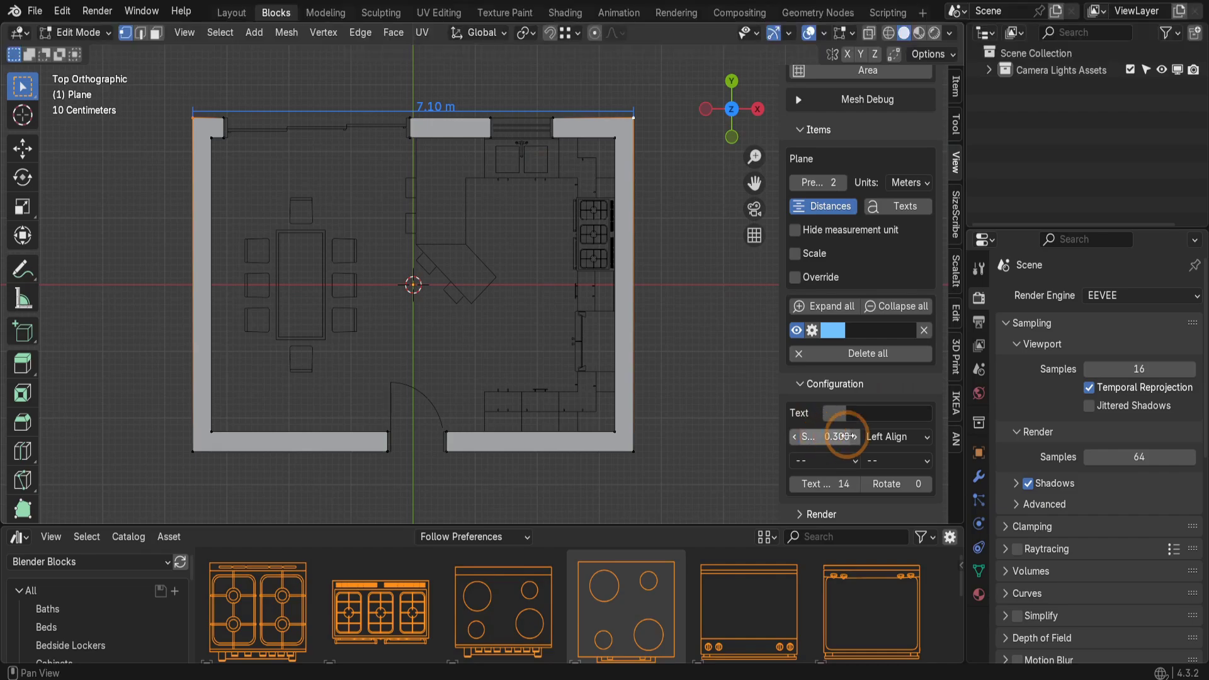
left_click(899, 437)
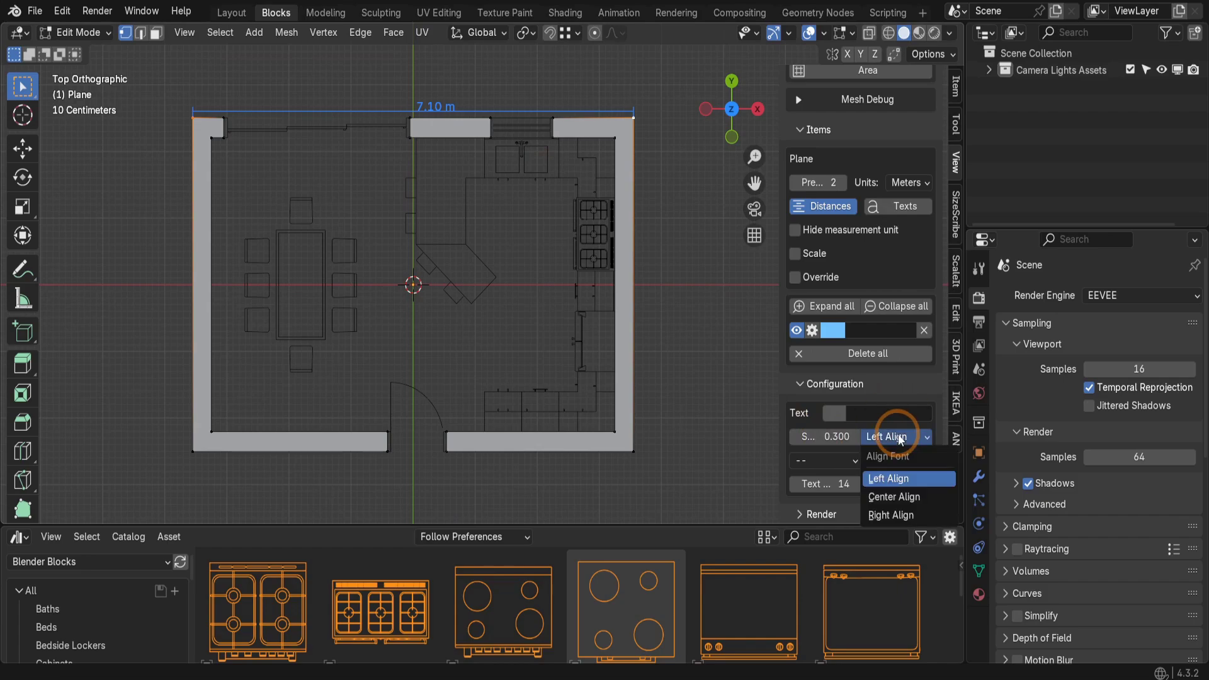
left_click(894, 478)
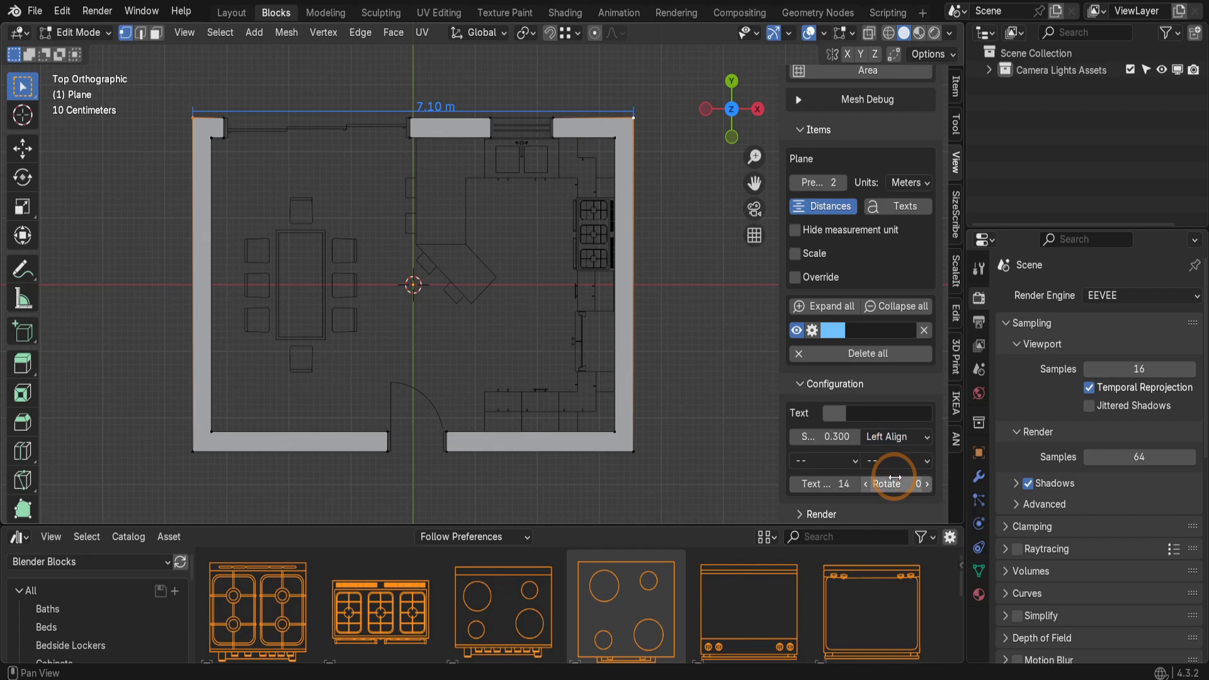
Step: Give both dimension ends Triangle arrowheads and set the arrow size to 12
left_click(852, 459)
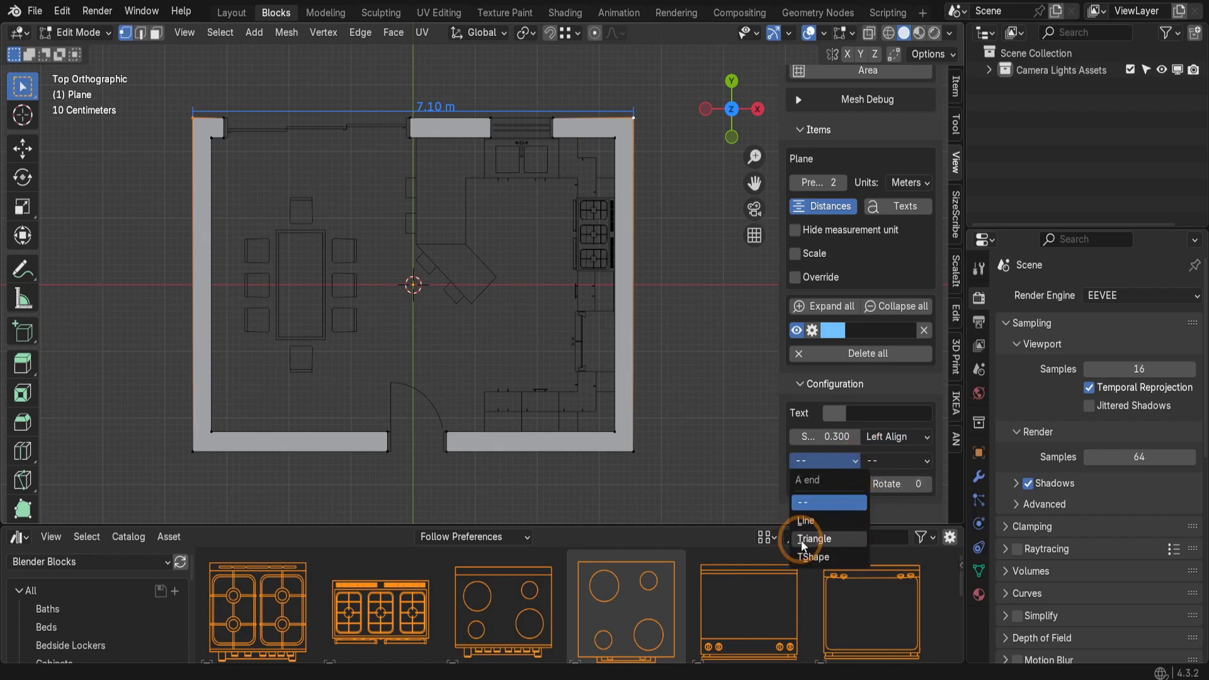
left_click(802, 543)
left_click(879, 463)
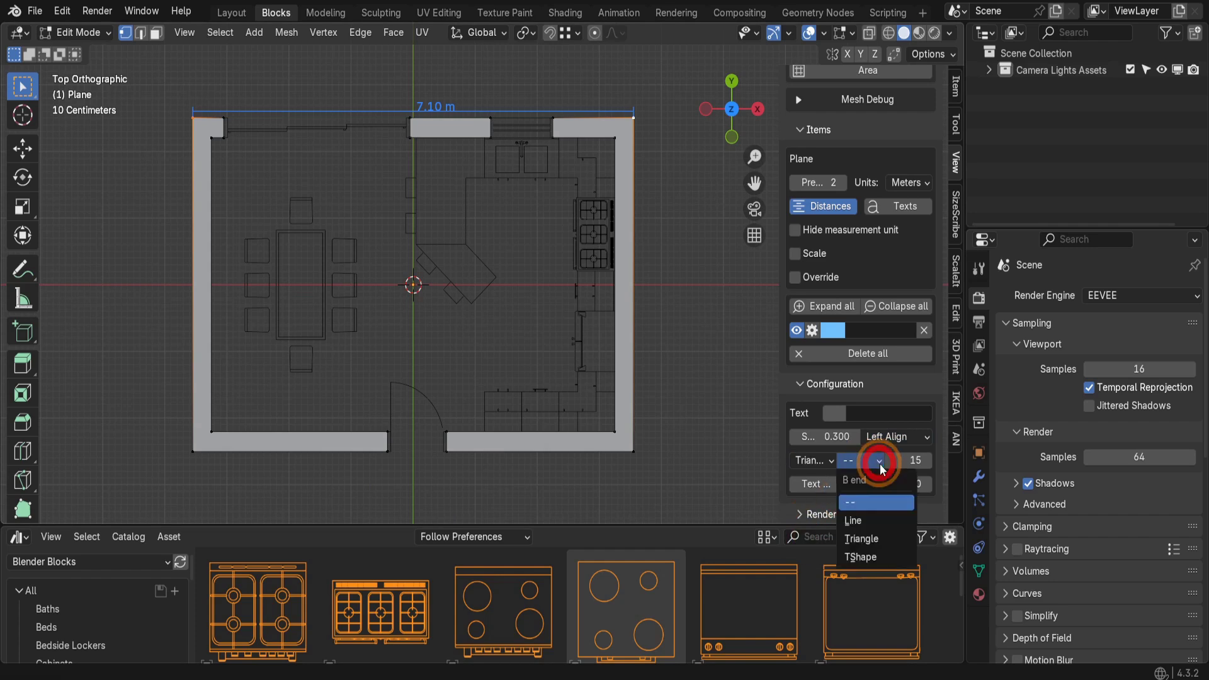
left_click(862, 538)
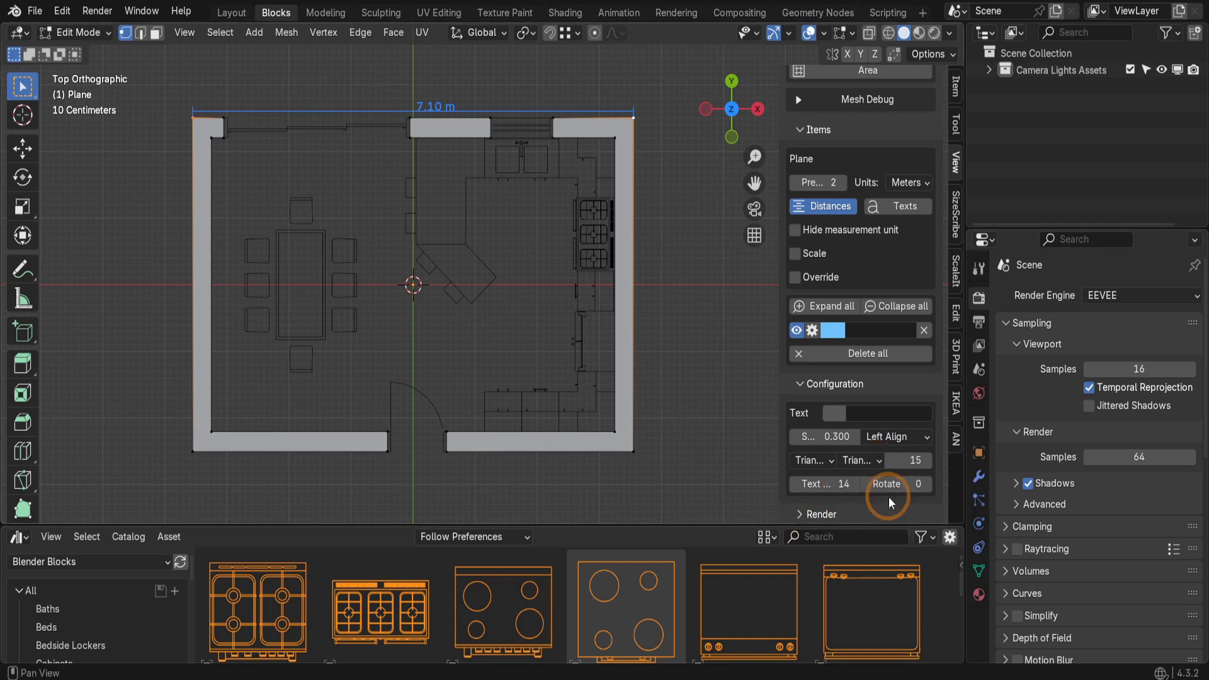
left_click(908, 462)
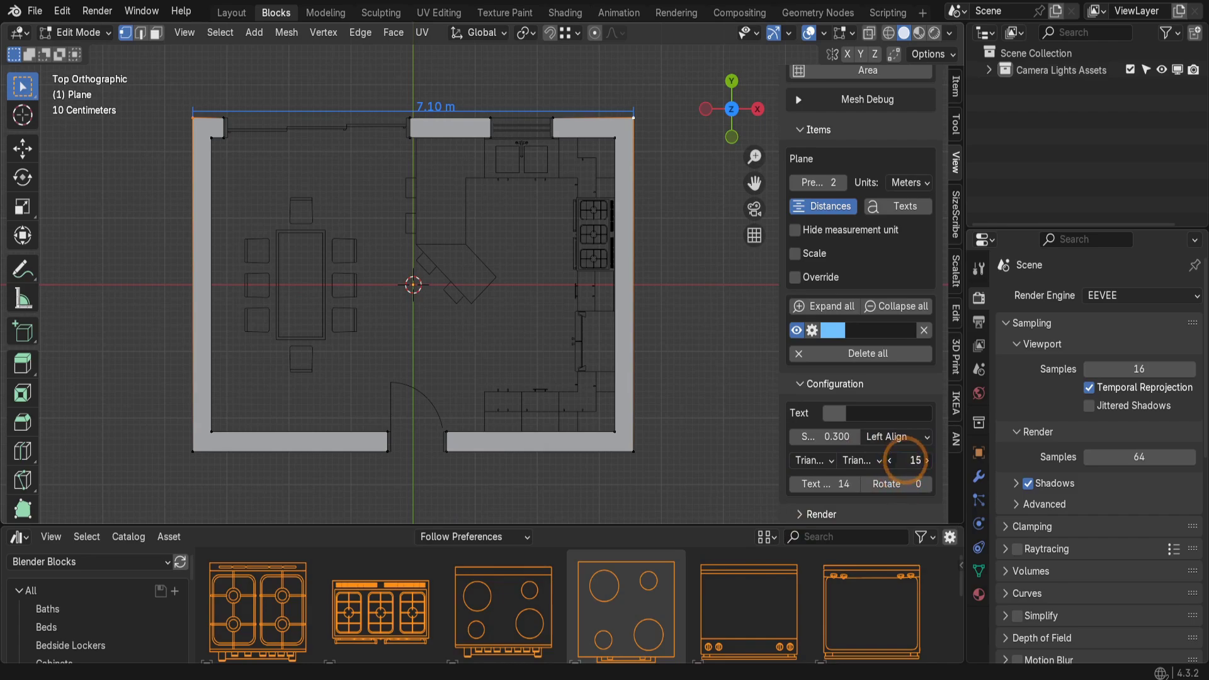
type("12")
key("Return")
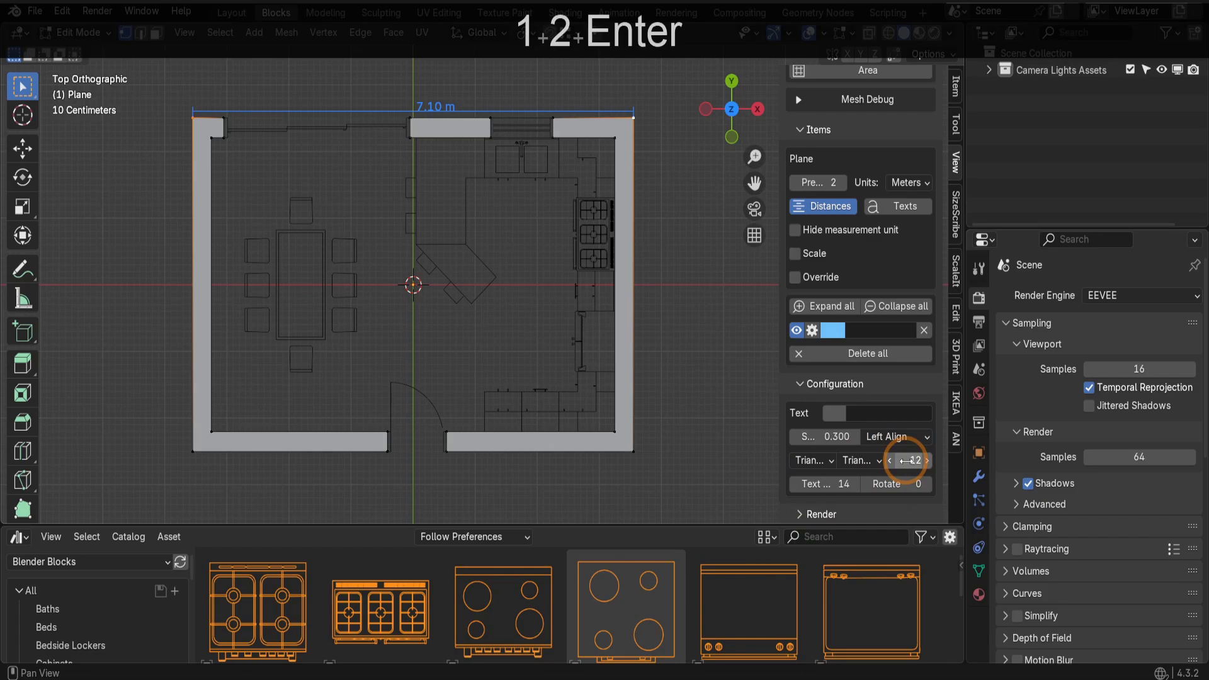
Step: Raise the text value from 14 to 20 and collapse the Configuration settings
left_click(817, 483)
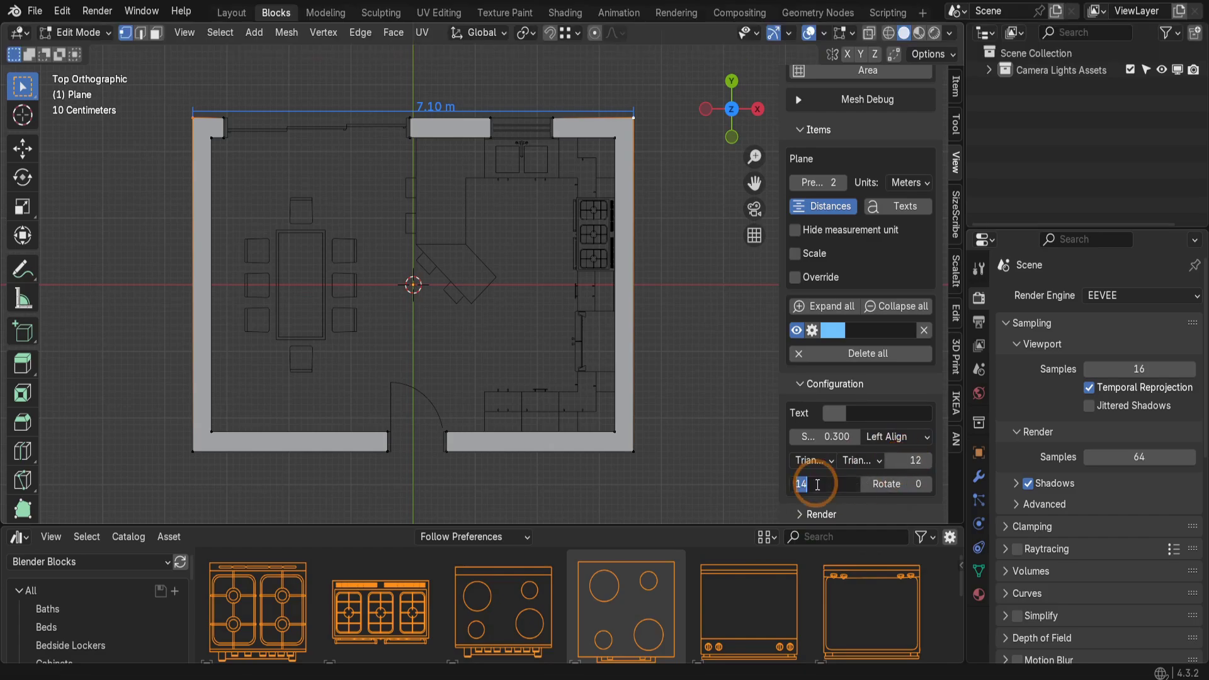
type("20")
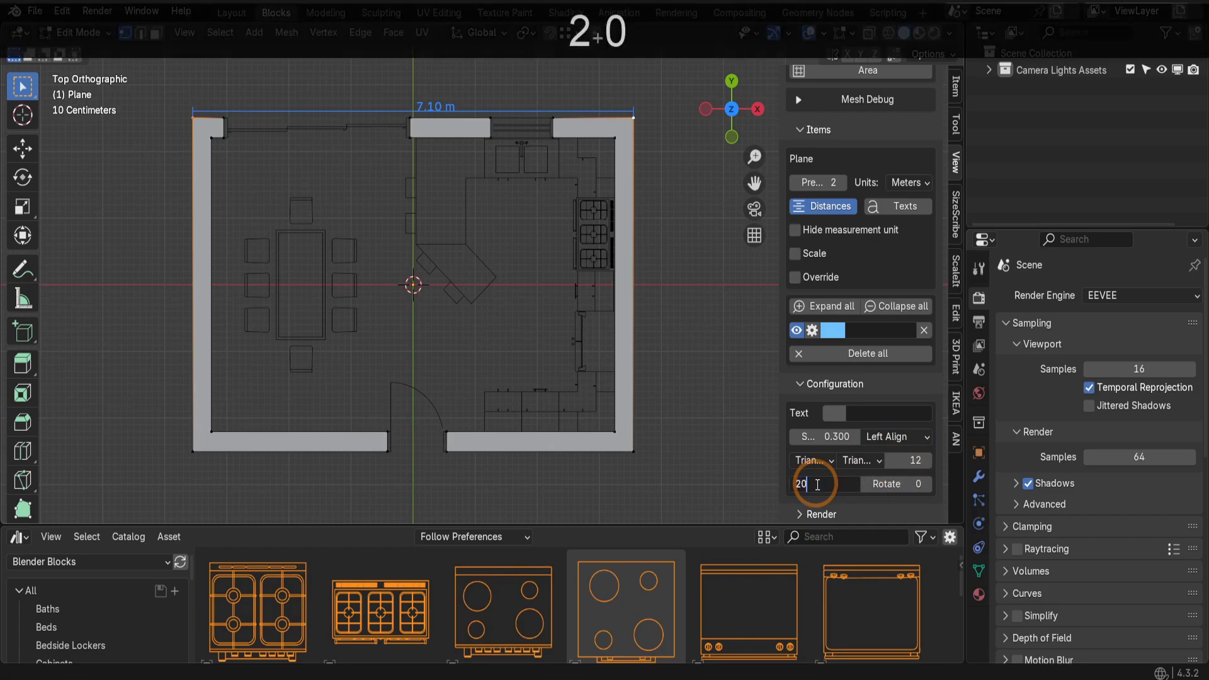
key("Return")
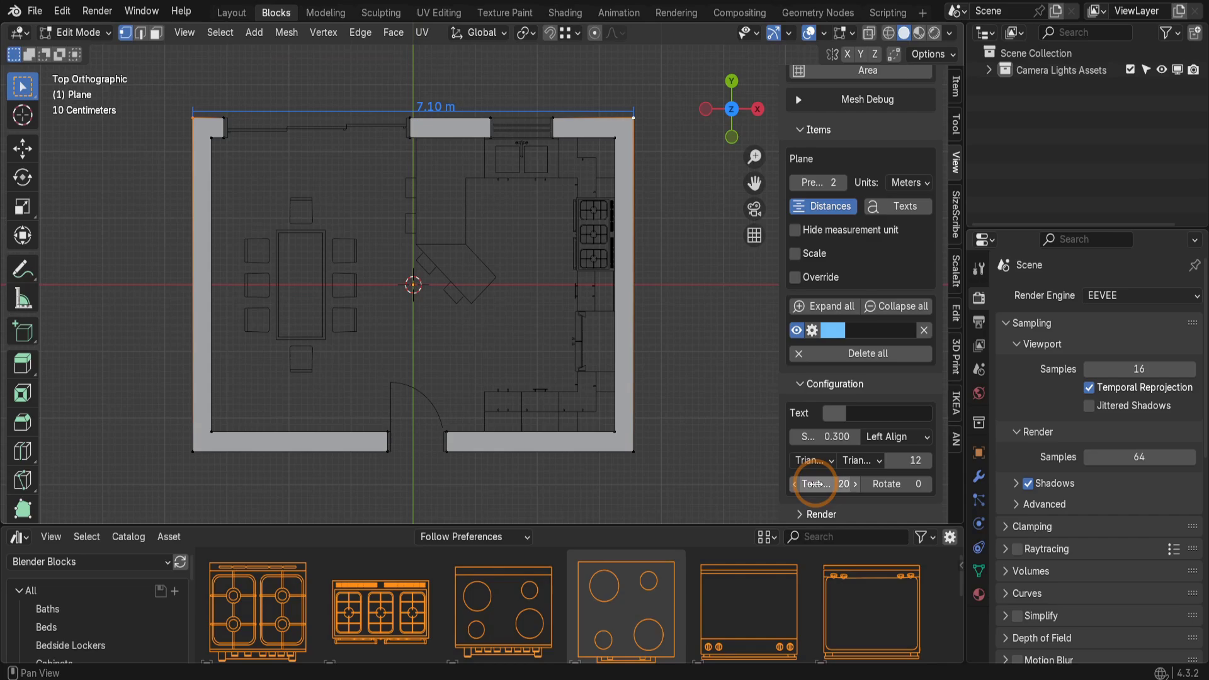
left_click(796, 385)
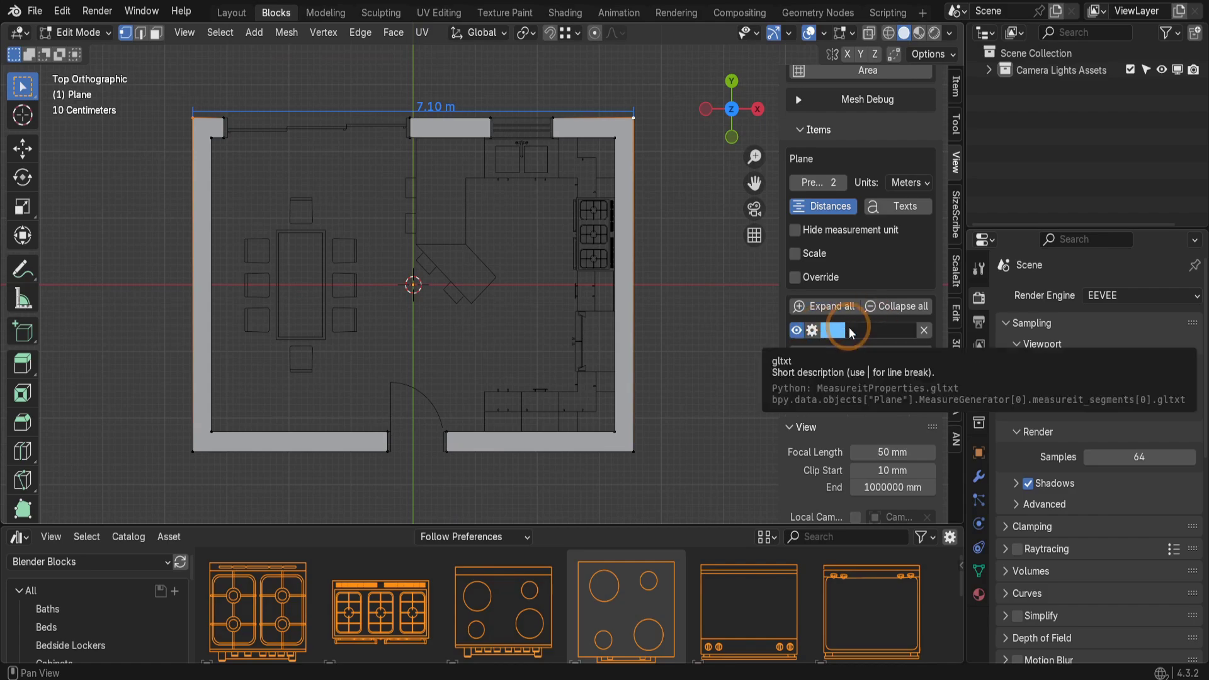
Step: Expand and collapse the 7.10 m dimension's settings and toggle its visibility off and on
left_click(812, 331)
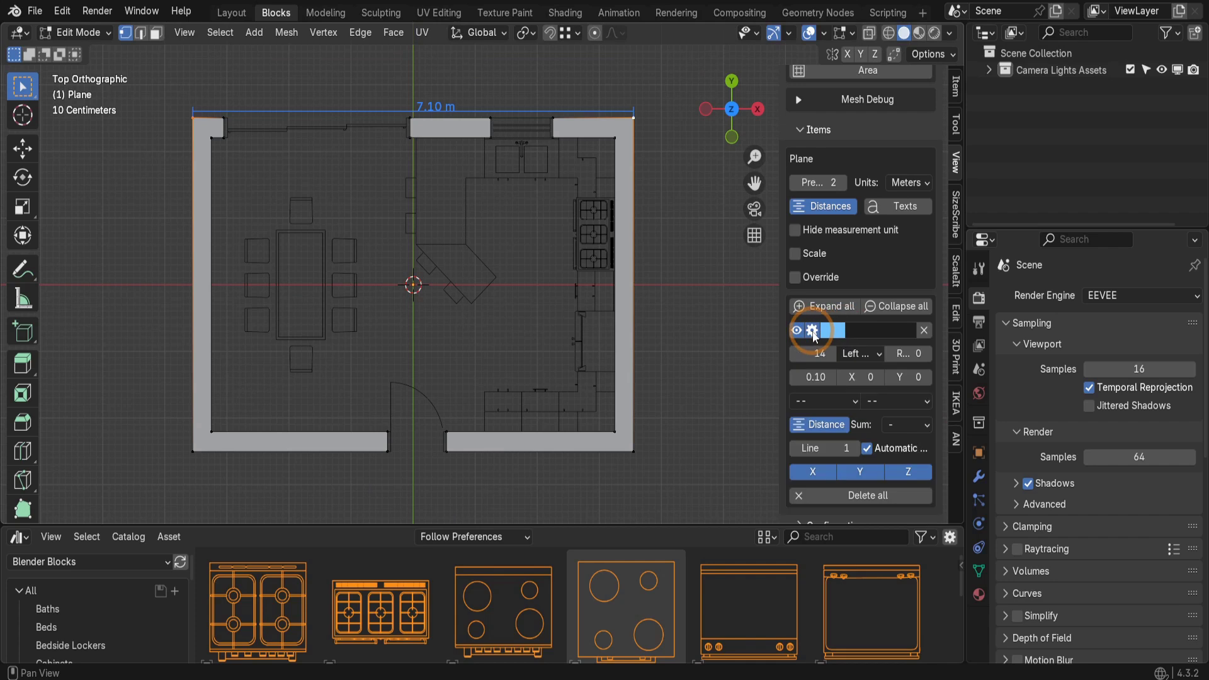
left_click(812, 331)
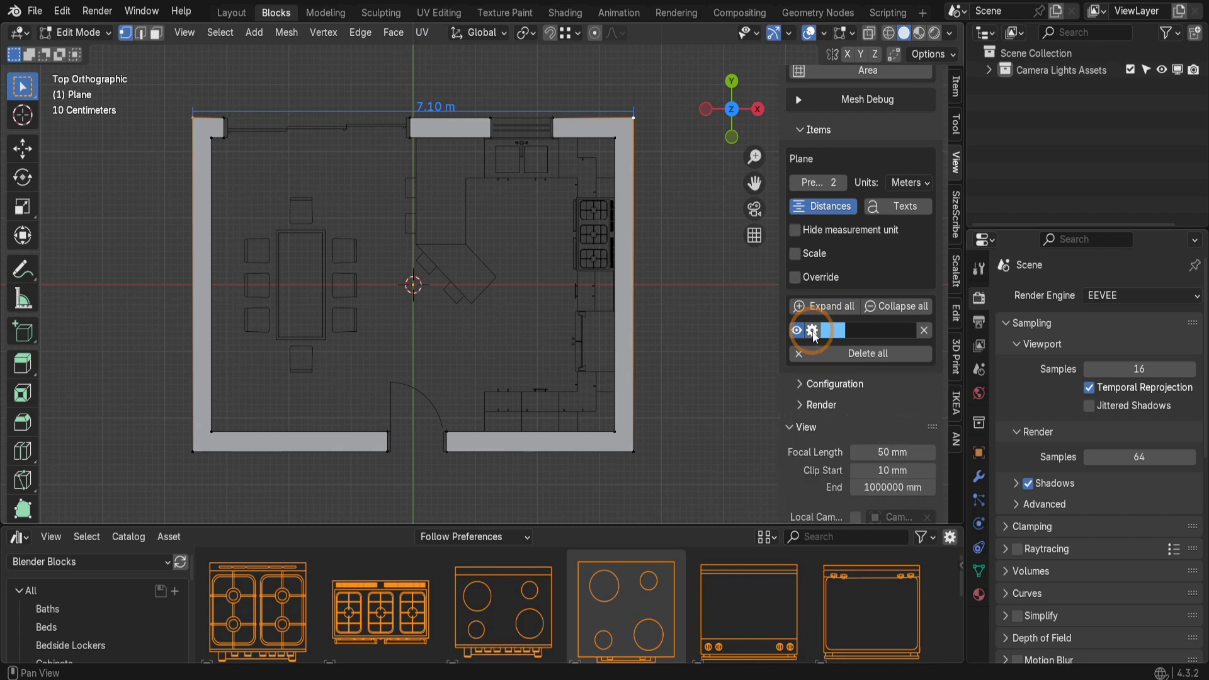
left_click(796, 331)
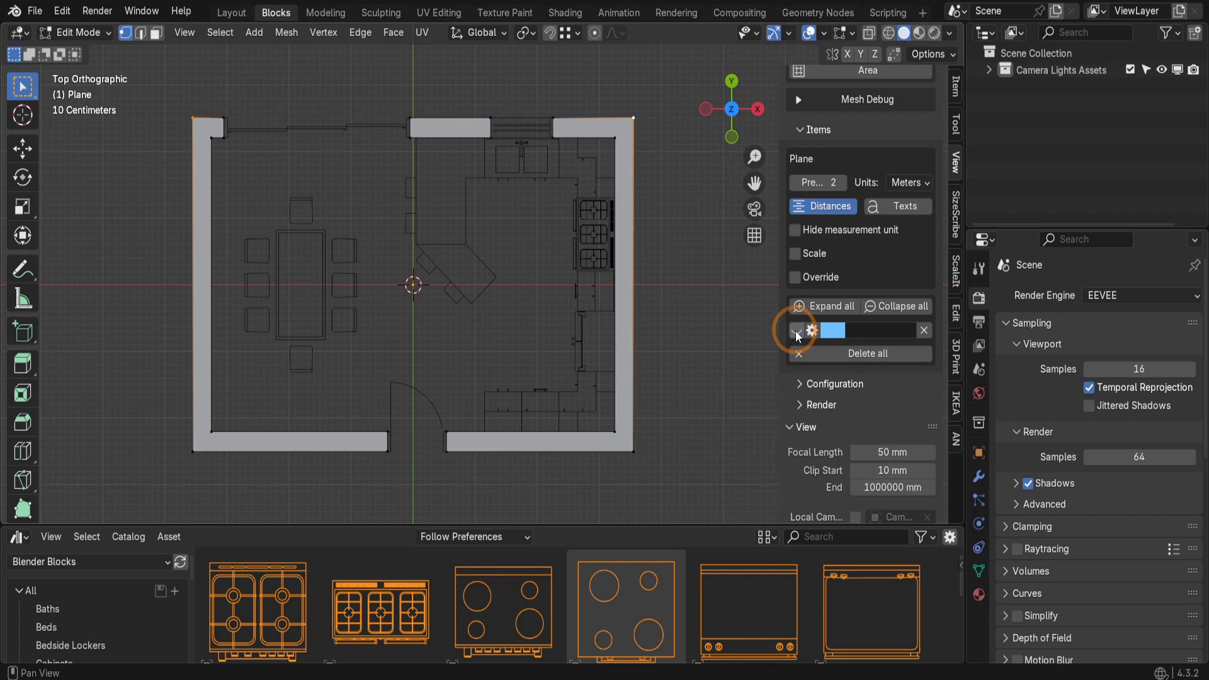
left_click(795, 330)
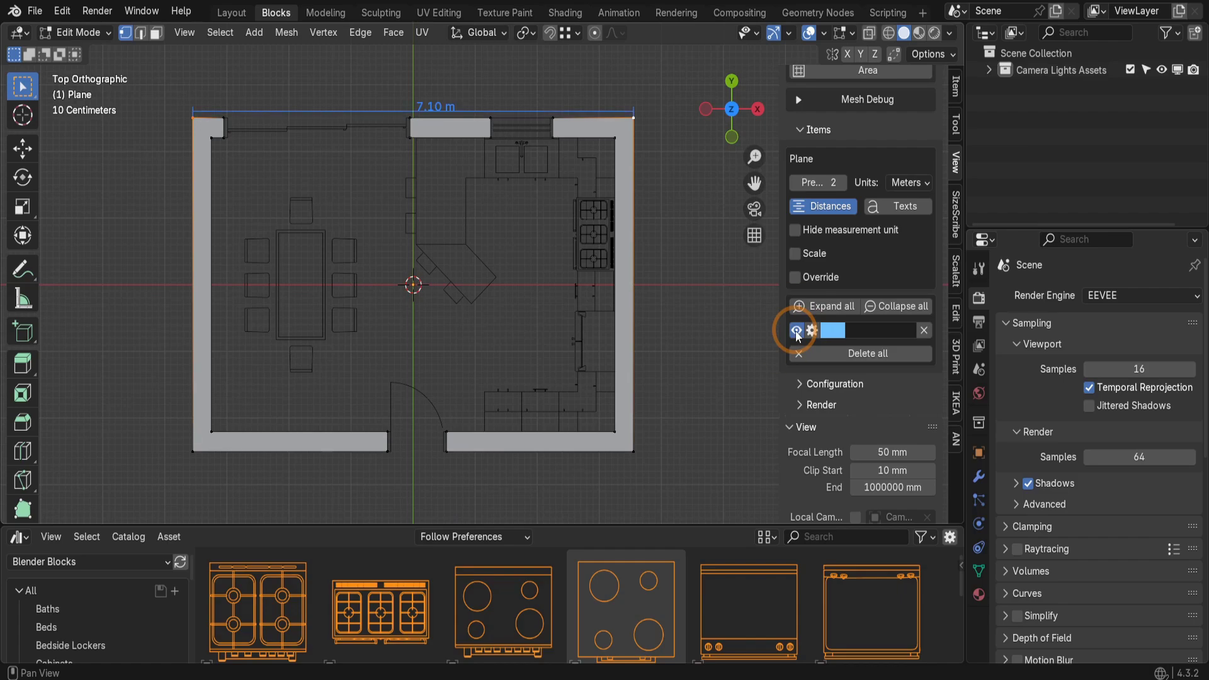
Step: Set the dimension line colour to dark grey with RGB 0.1, 0.1, 0.1
left_click(832, 331)
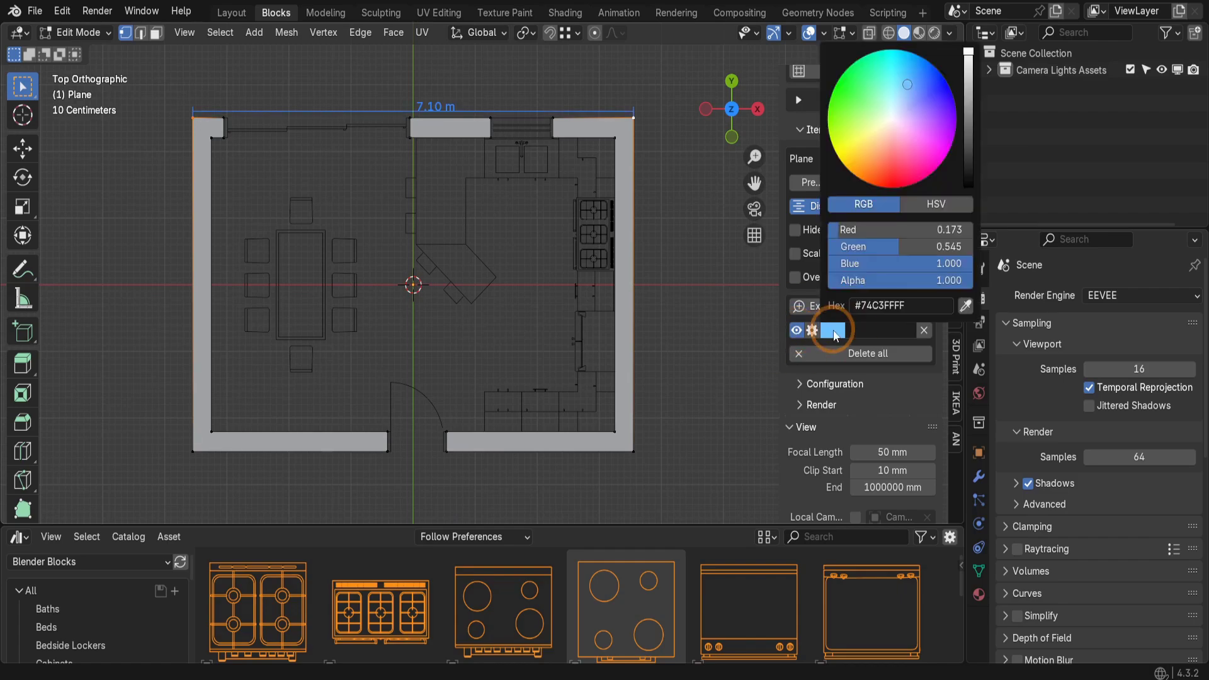
left_click_drag(969, 100, 970, 69)
left_click(877, 230)
type("0.1")
key("Return")
left_click(850, 246)
type("0.1")
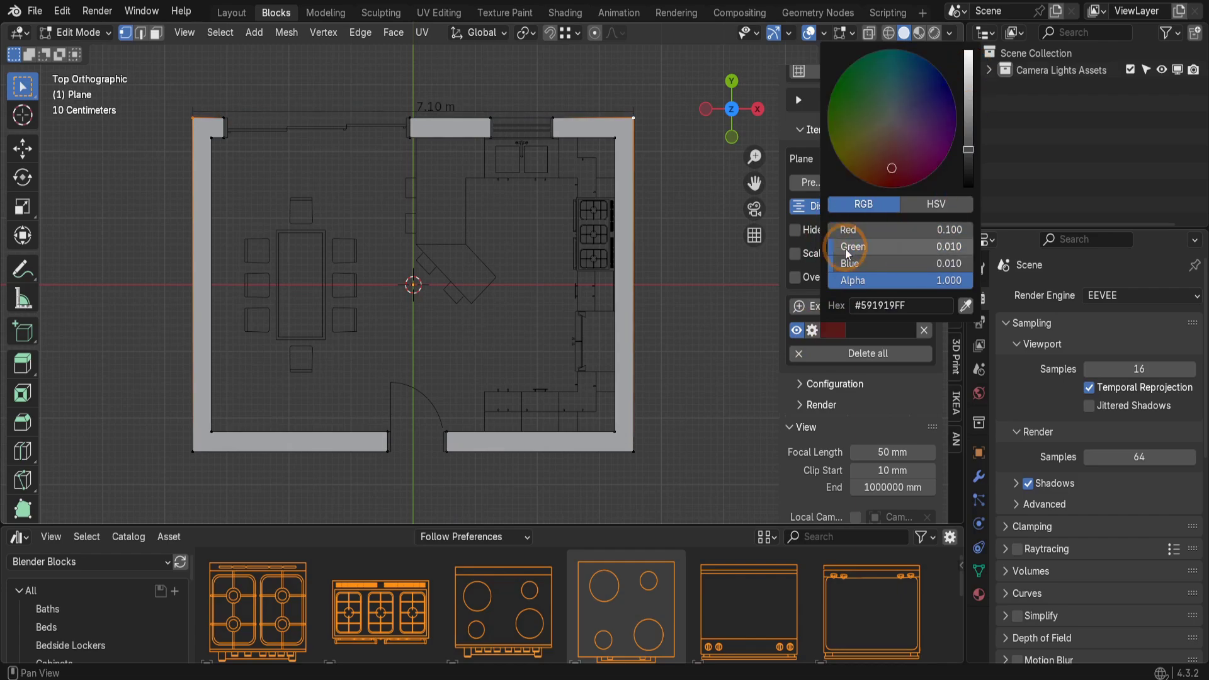
key("Return")
left_click(849, 263)
type("0.1")
key("Return")
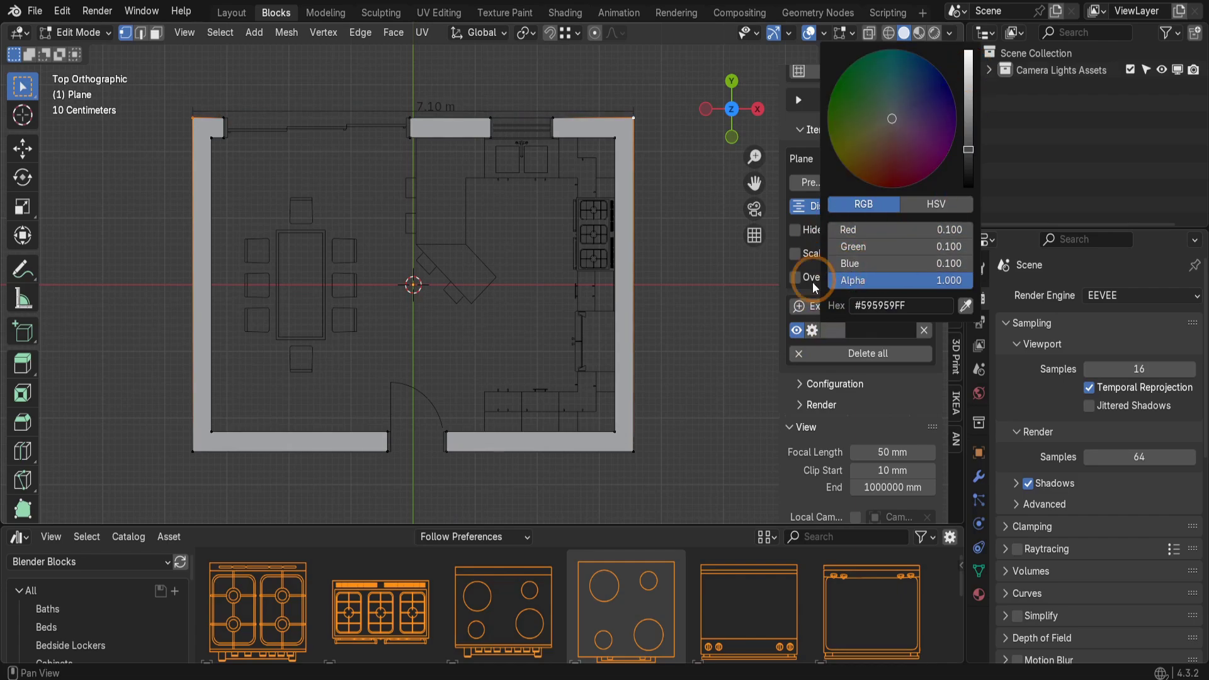
Step: Enter 7.1 as the dimension's description text
left_click(885, 330)
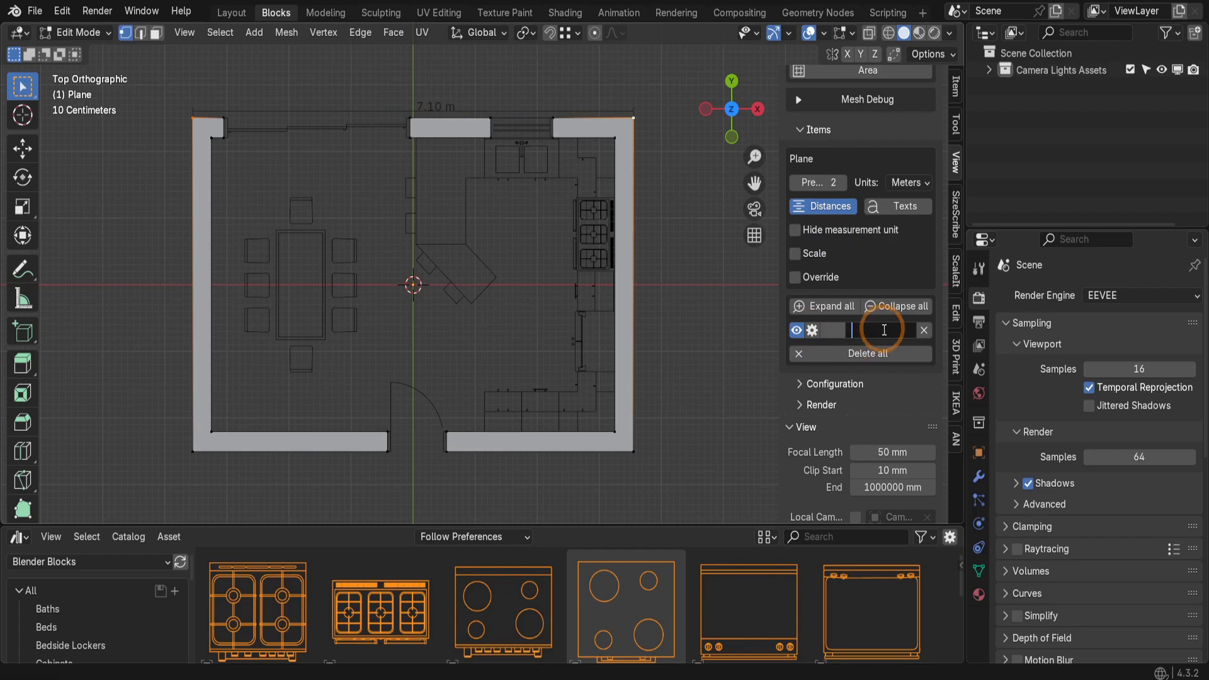
type("7.1")
key("Return")
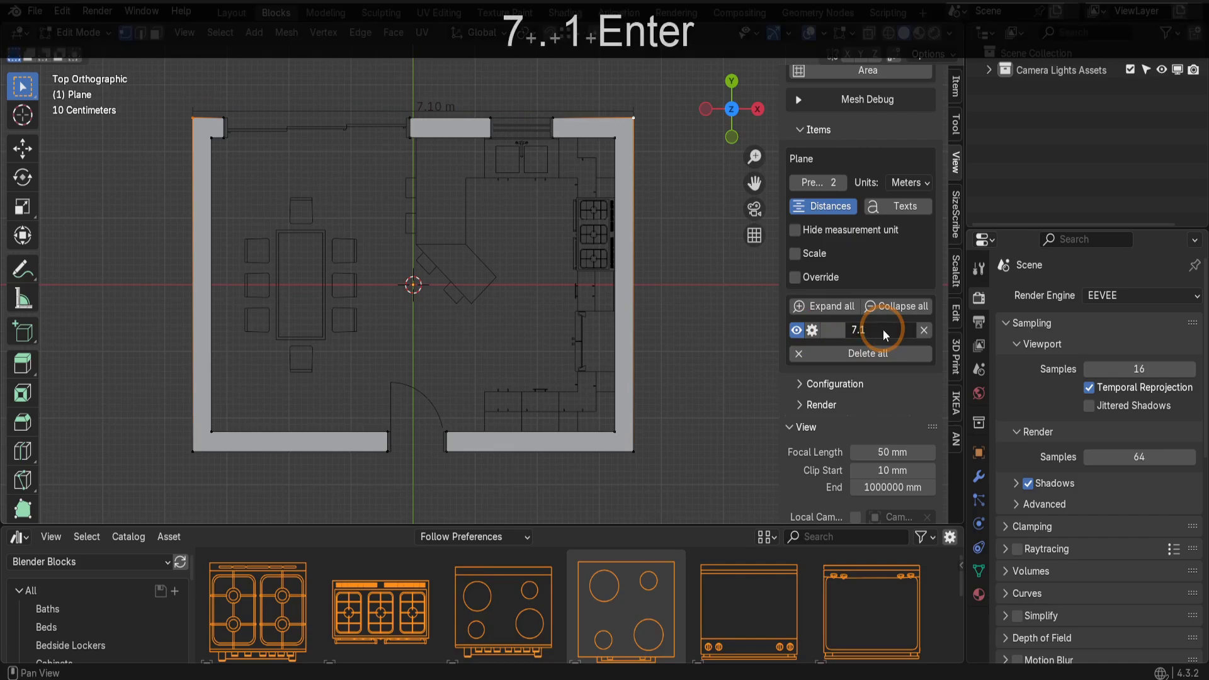
Step: Return to Object Mode and select the walls plane object
key("Tab")
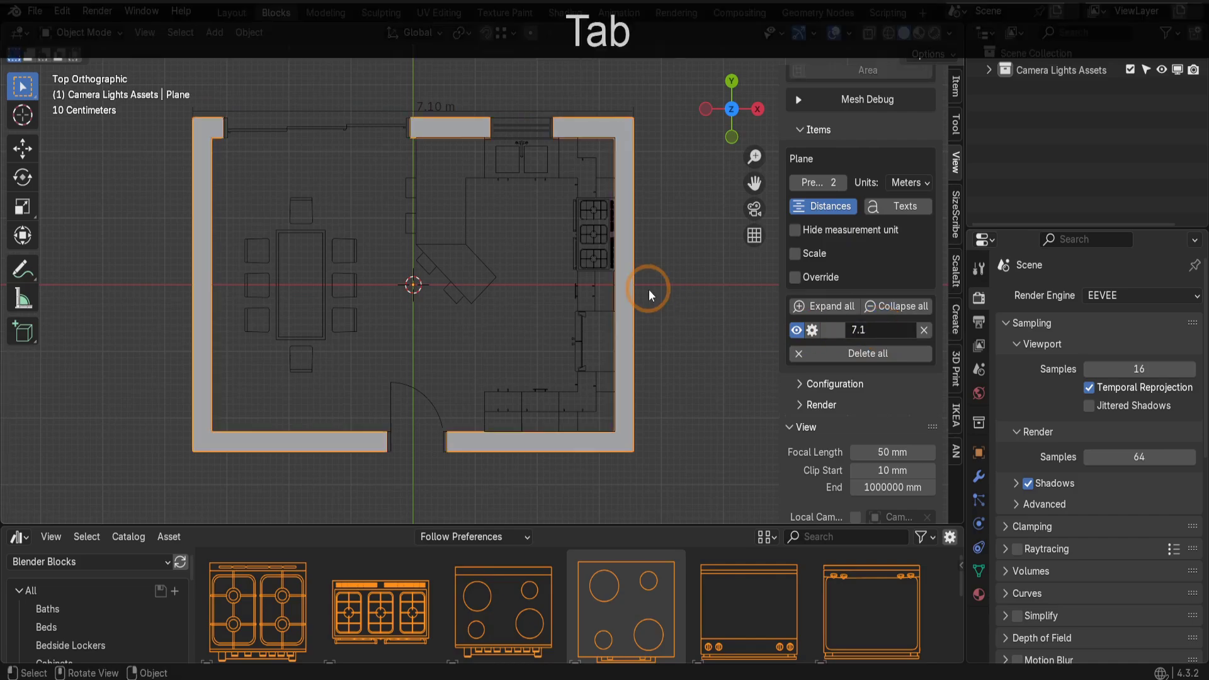
left_click(466, 221)
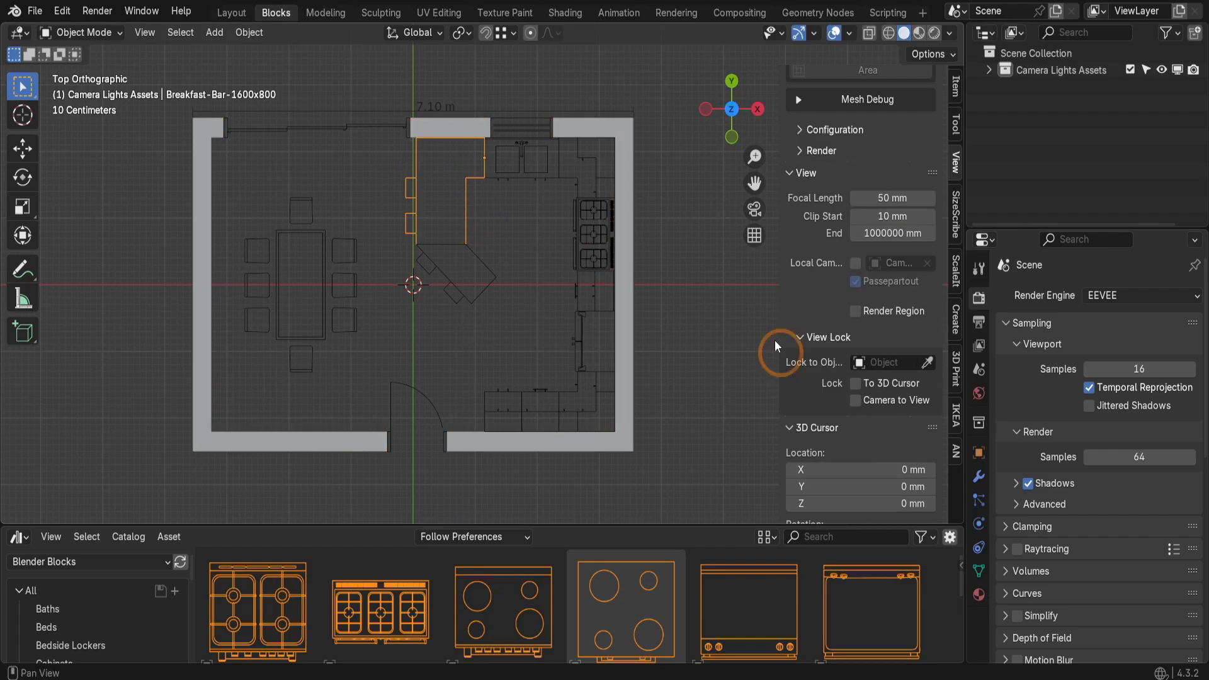
scroll(886, 384, "up", 4)
scroll(886, 384, "up", 4)
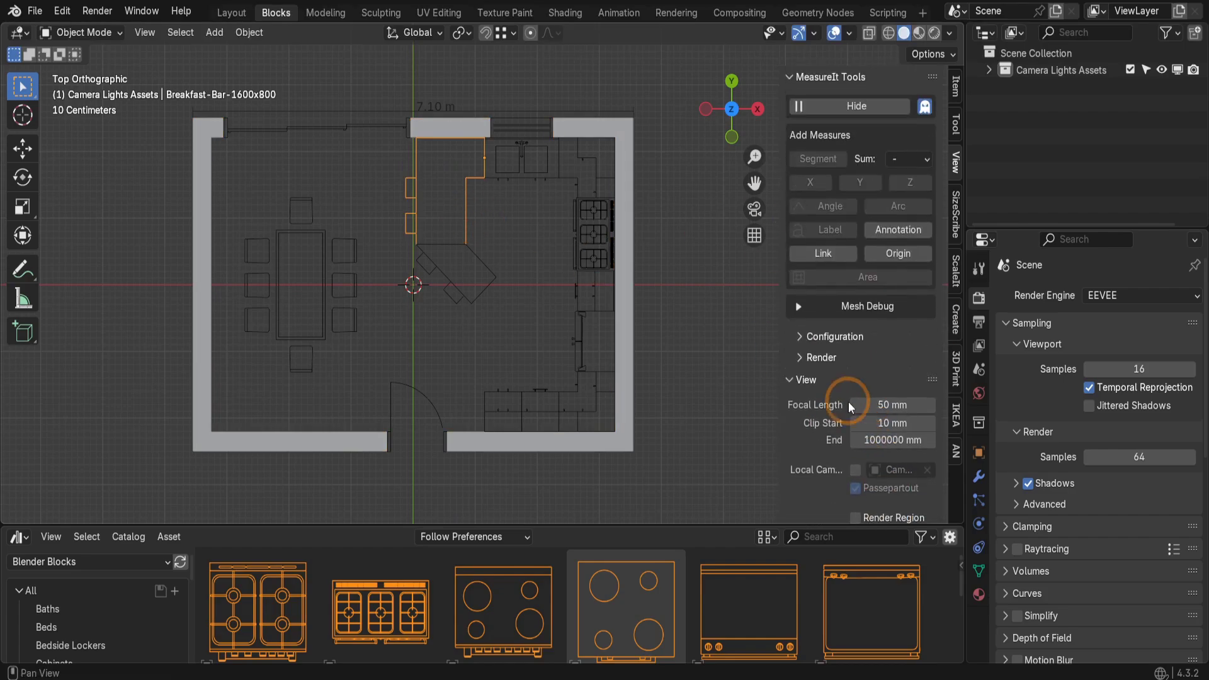
scroll(808, 285, "down", 7)
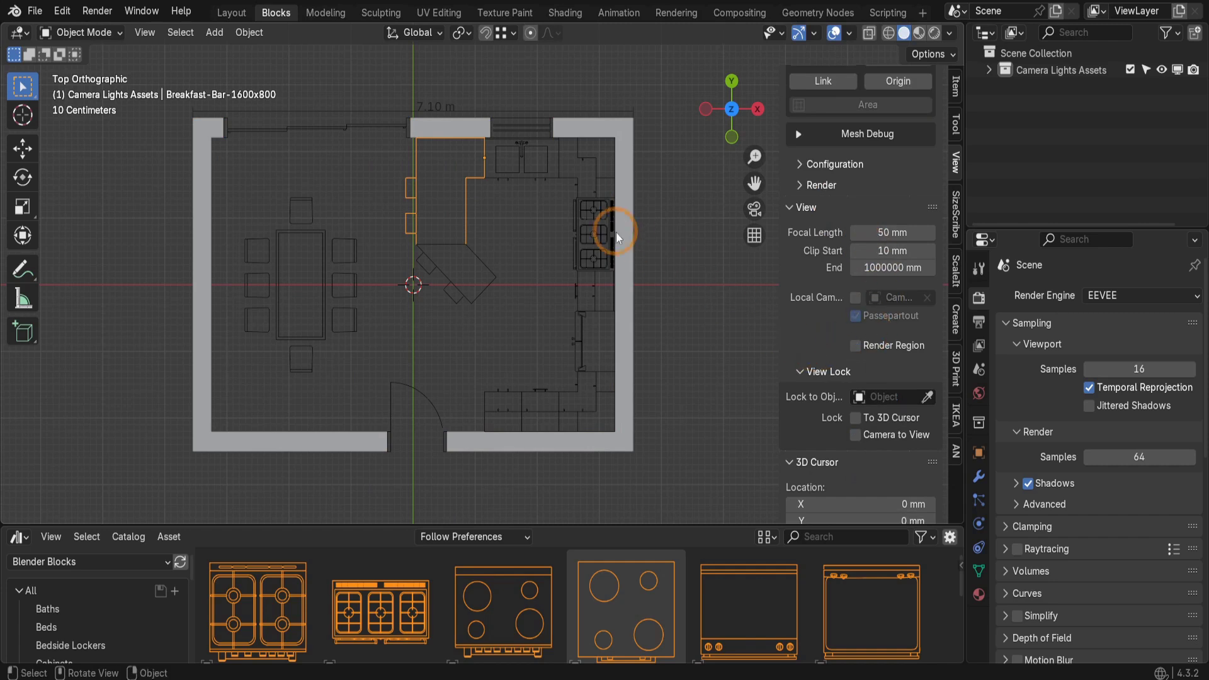
left_click(468, 129)
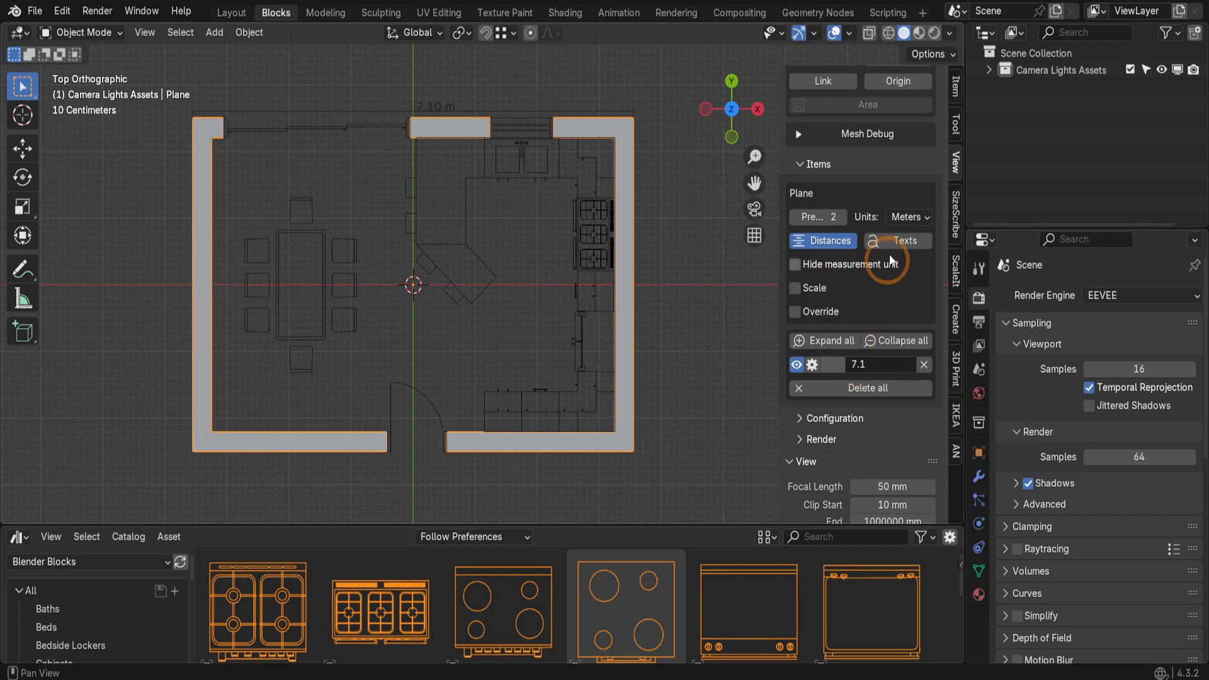
Step: Switch MeasureIt units from Meters to Millimeters and reduce precision from 2 to 0
left_click(907, 217)
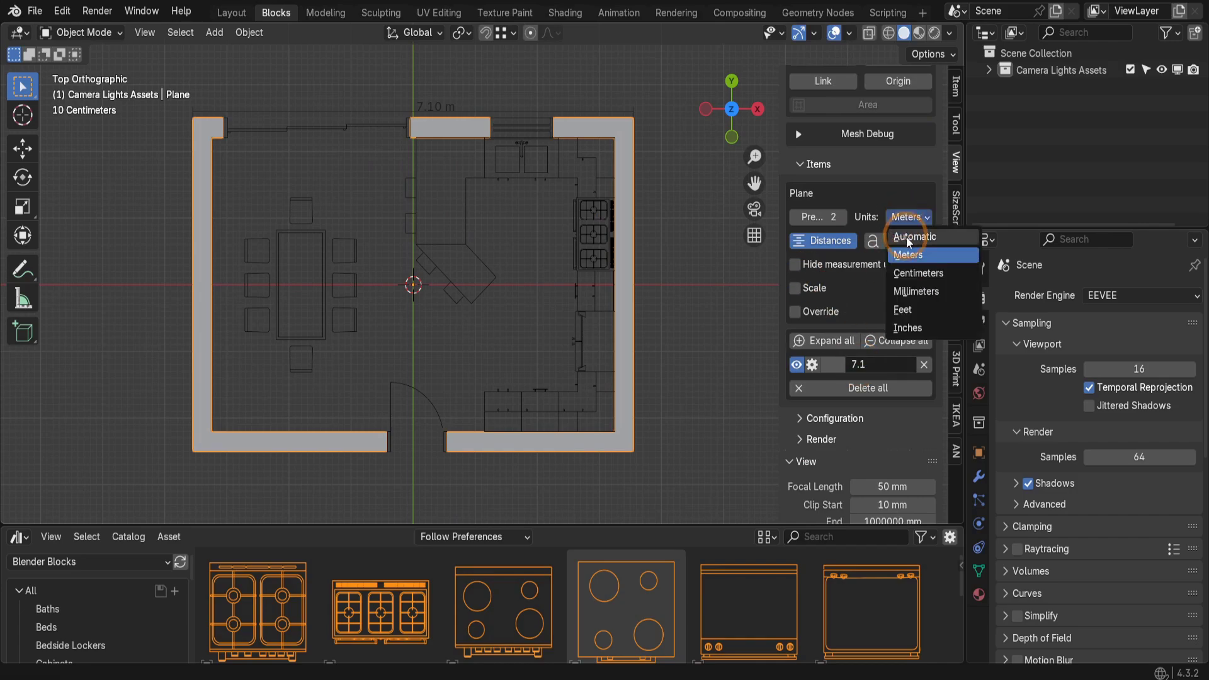
left_click(919, 292)
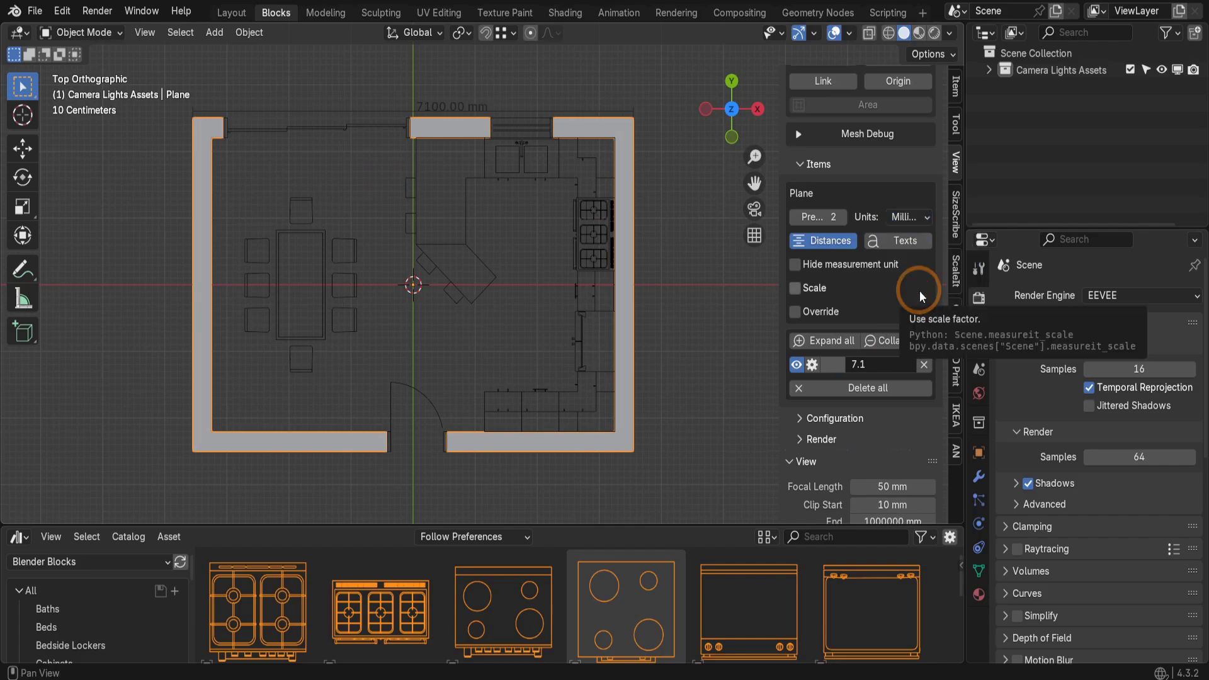
left_click(795, 217)
left_click(795, 217)
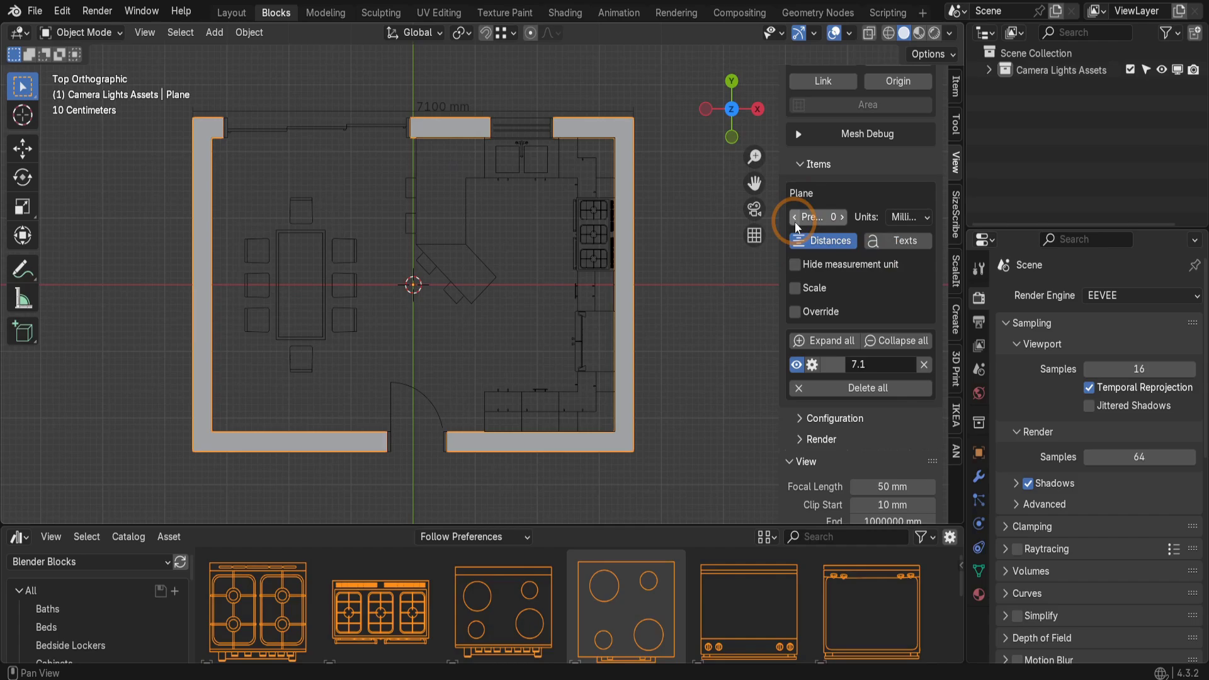
Step: In the 7100 mm dimension's advanced options, uncheck Automatic and set direction to 0, 1, 0
left_click(813, 364)
scroll(813, 362, "down", 2)
scroll(813, 360, "down", 3)
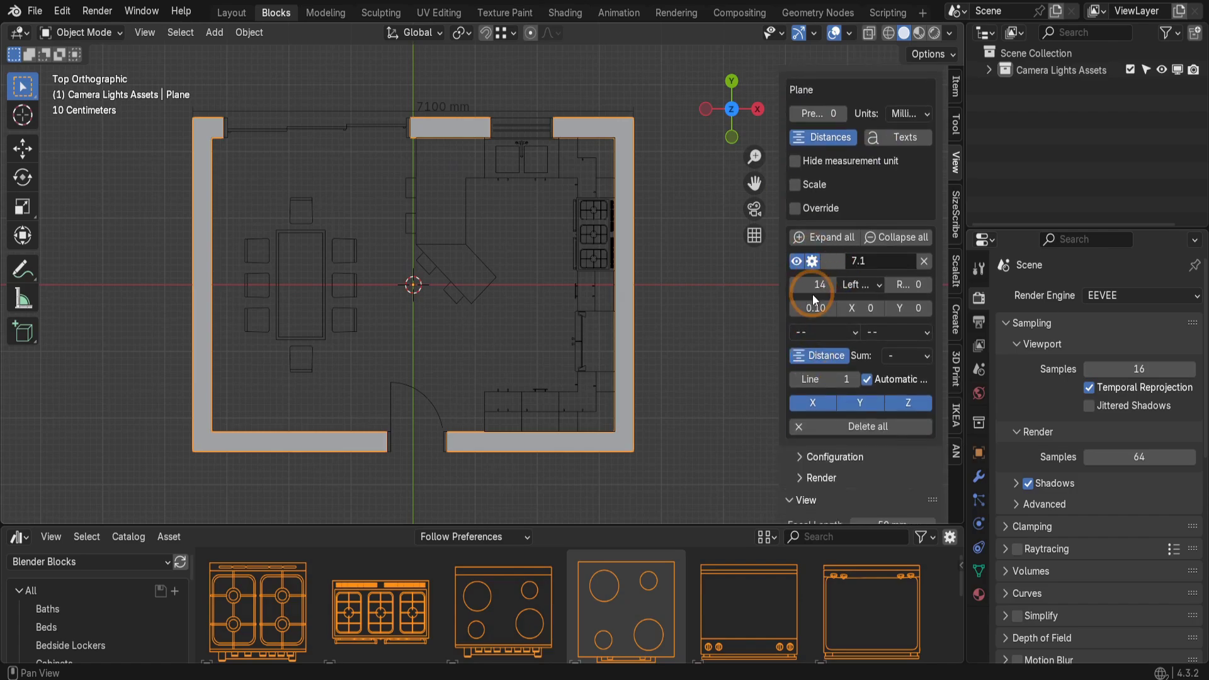
left_click(865, 379)
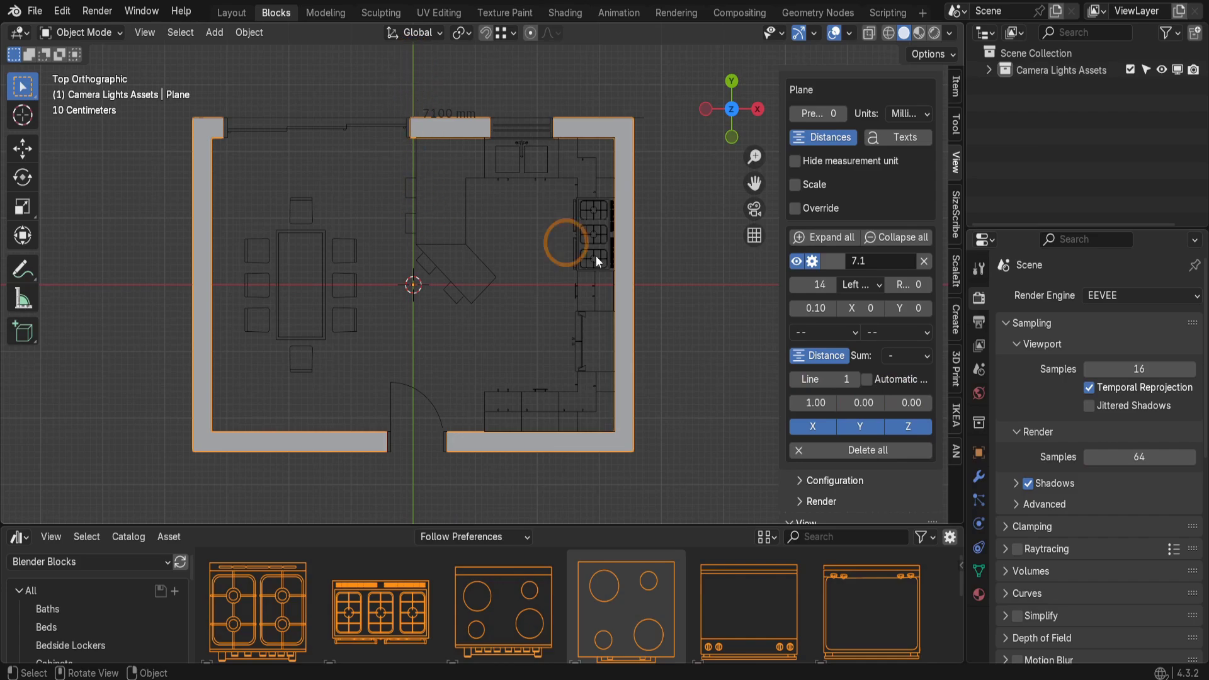
left_click(811, 402)
type("0")
key("Return")
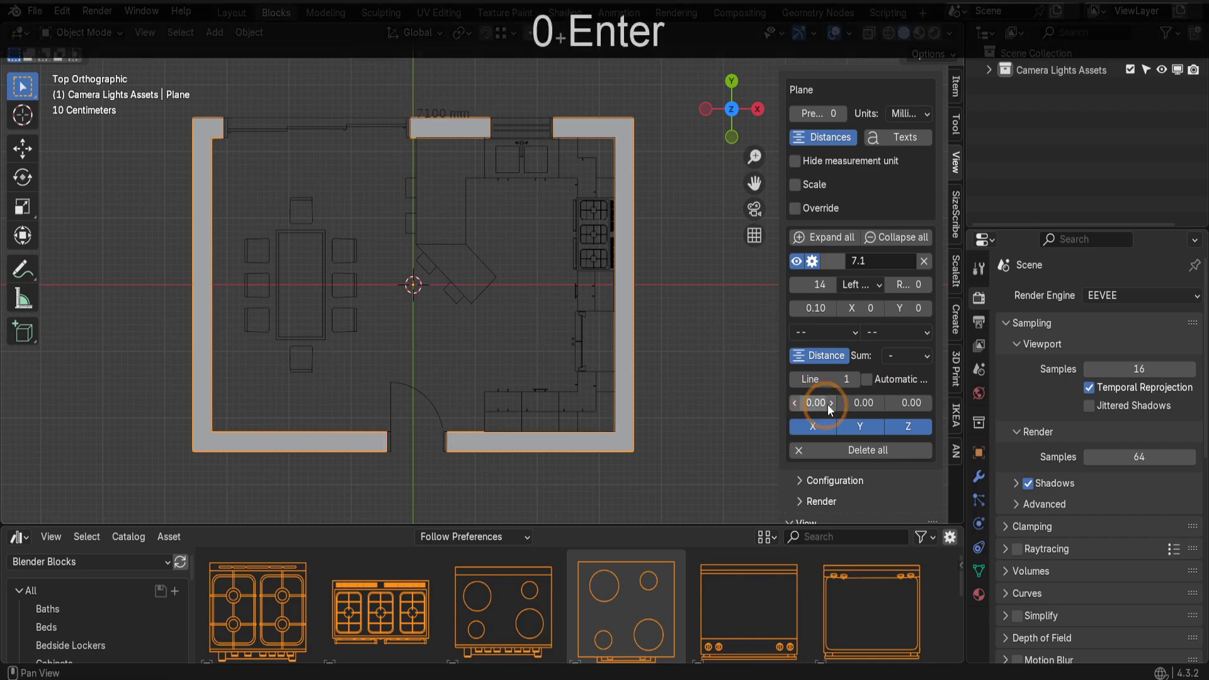
left_click(860, 403)
type("1")
key("Return")
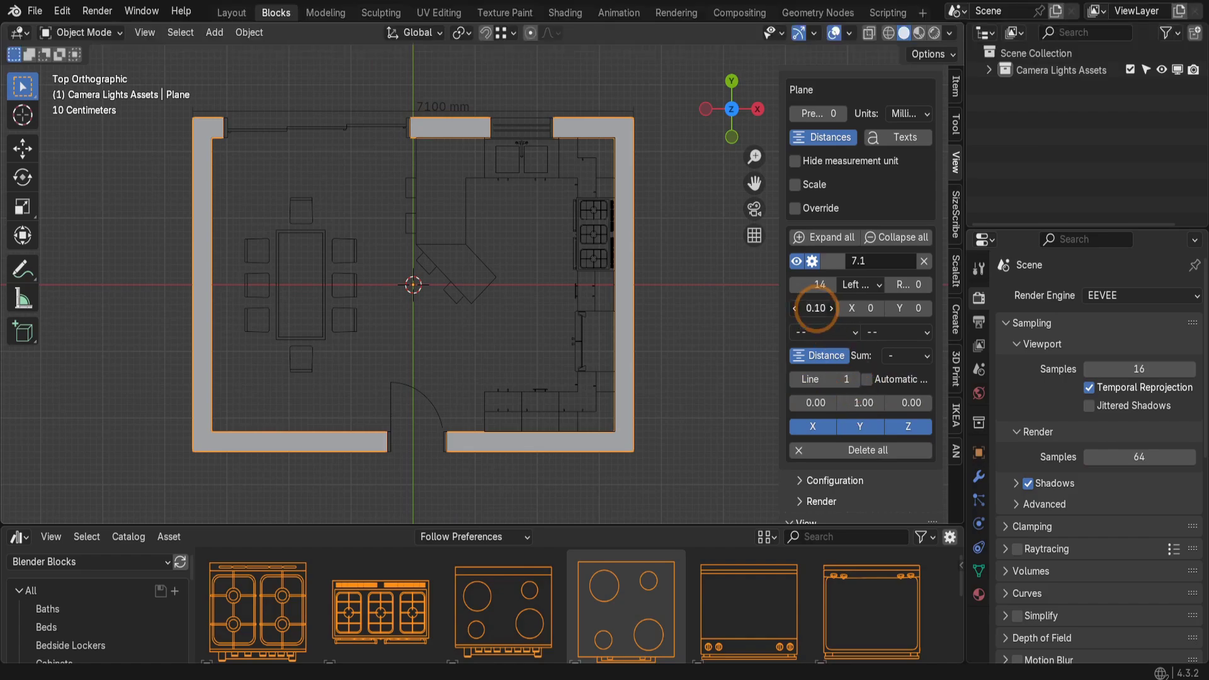
Step: Set the dimension's offset distance to 0.3 and its Y shift to 8
mouse_move(817, 308)
left_mouse_down()
mouse_move(754, 309)
mouse_move(813, 308)
left_mouse_up()
left_click(814, 308)
type("0.3")
key("Return")
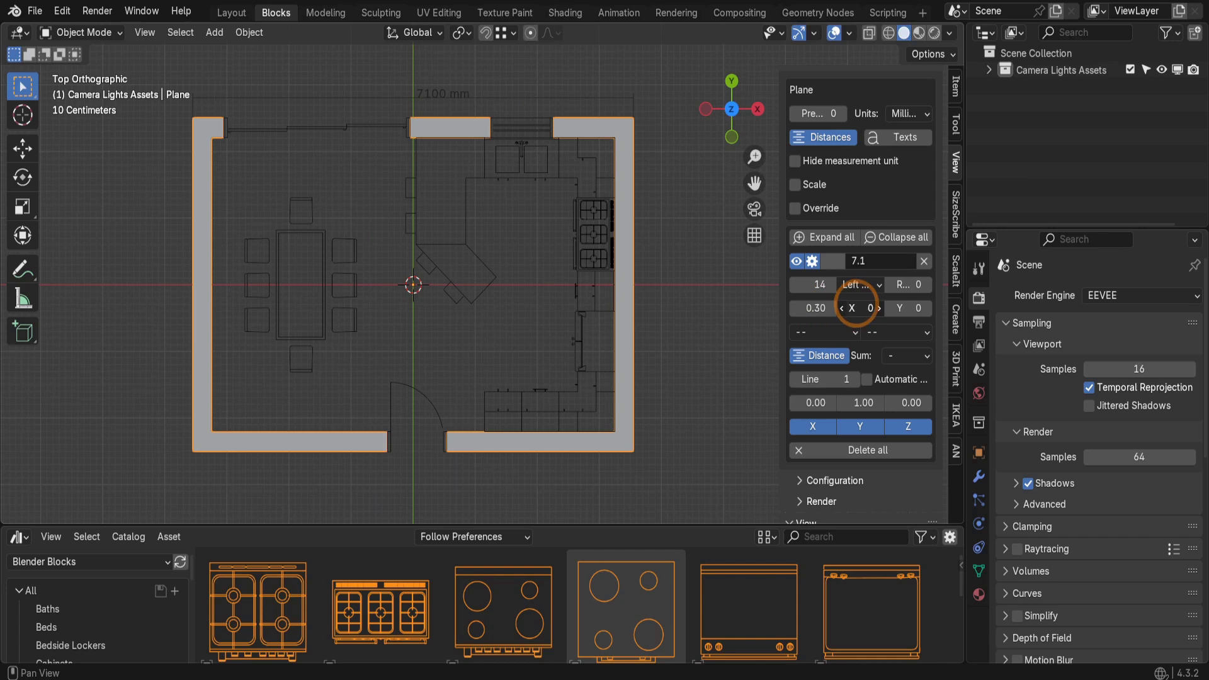
left_click(859, 304)
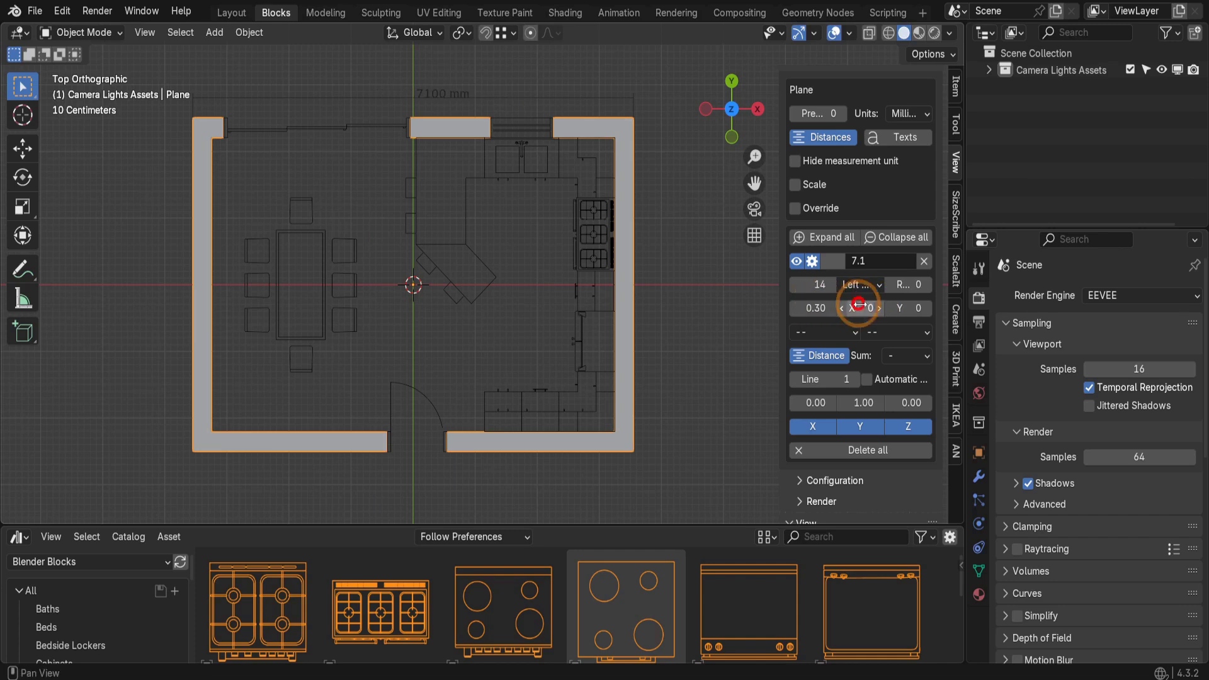
left_click(907, 308)
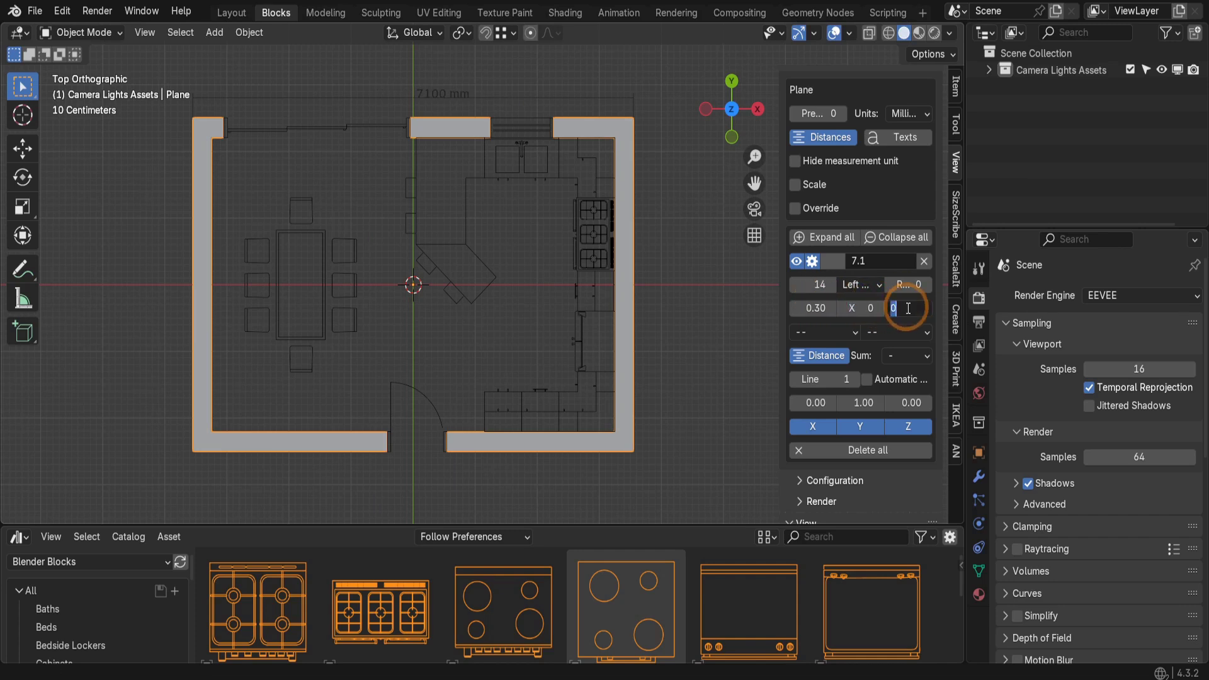
type("8")
key("Return")
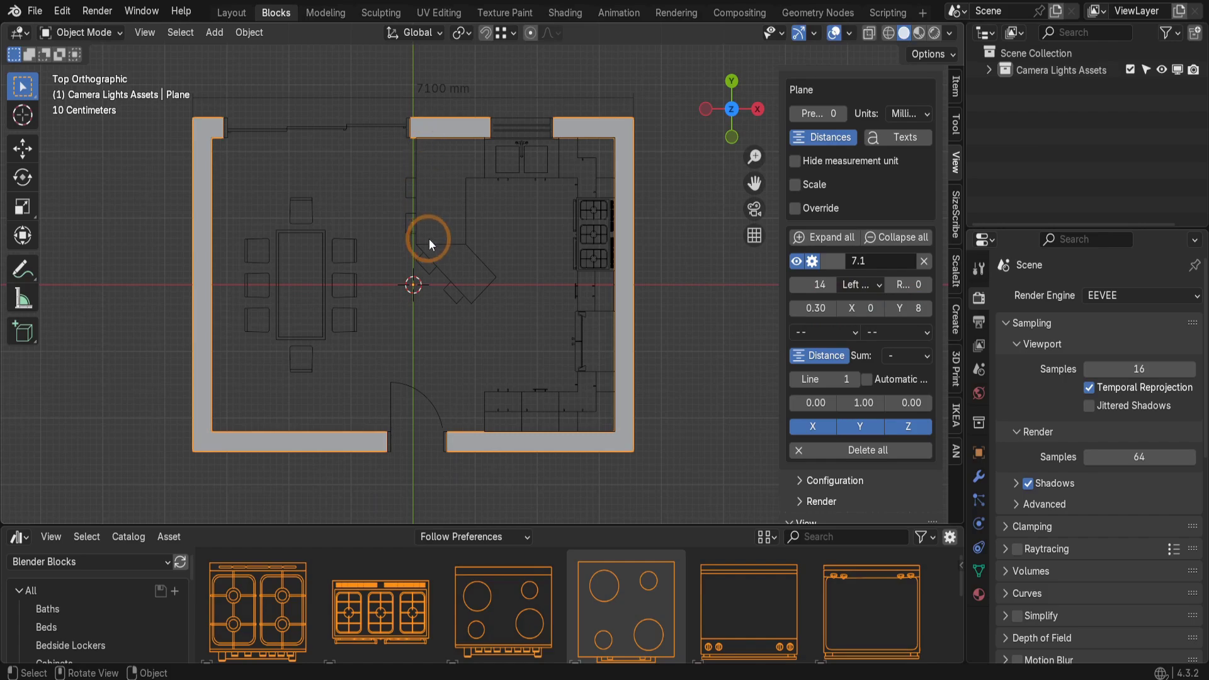
Step: In Breakfast-Bar's Edit Mode, select the left edge's two corner vertices and add a Segment dimension
left_click(418, 187)
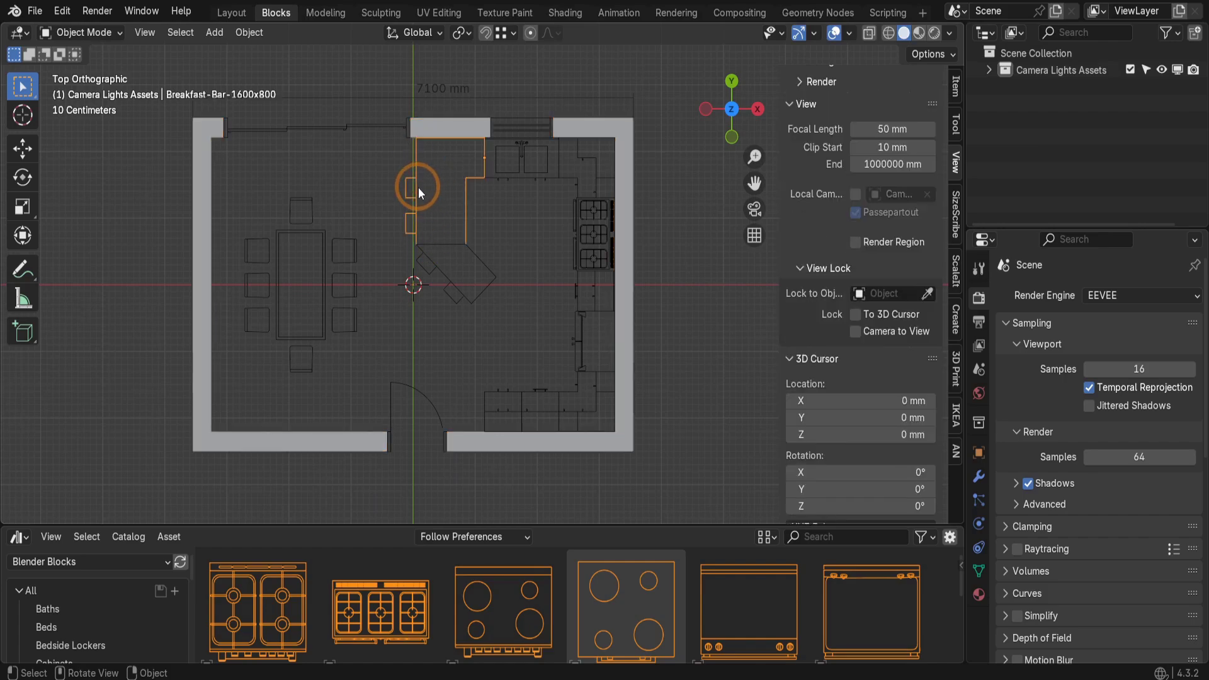
key("Tab")
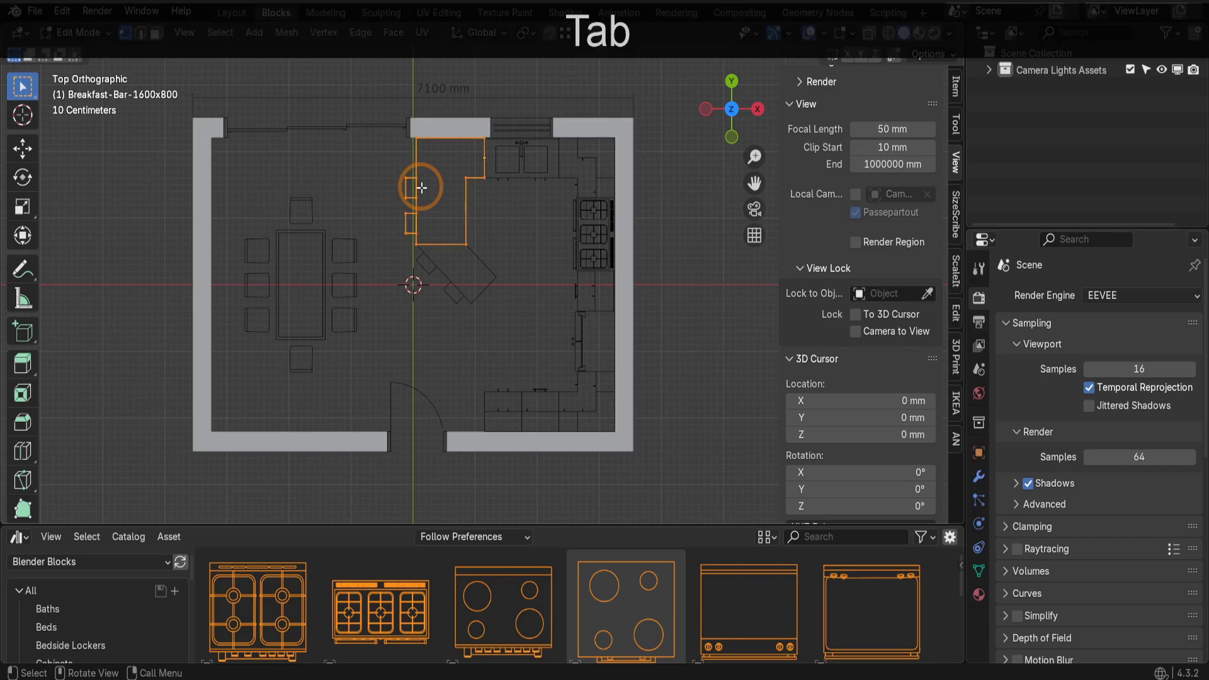
scroll(415, 140, "up", 5)
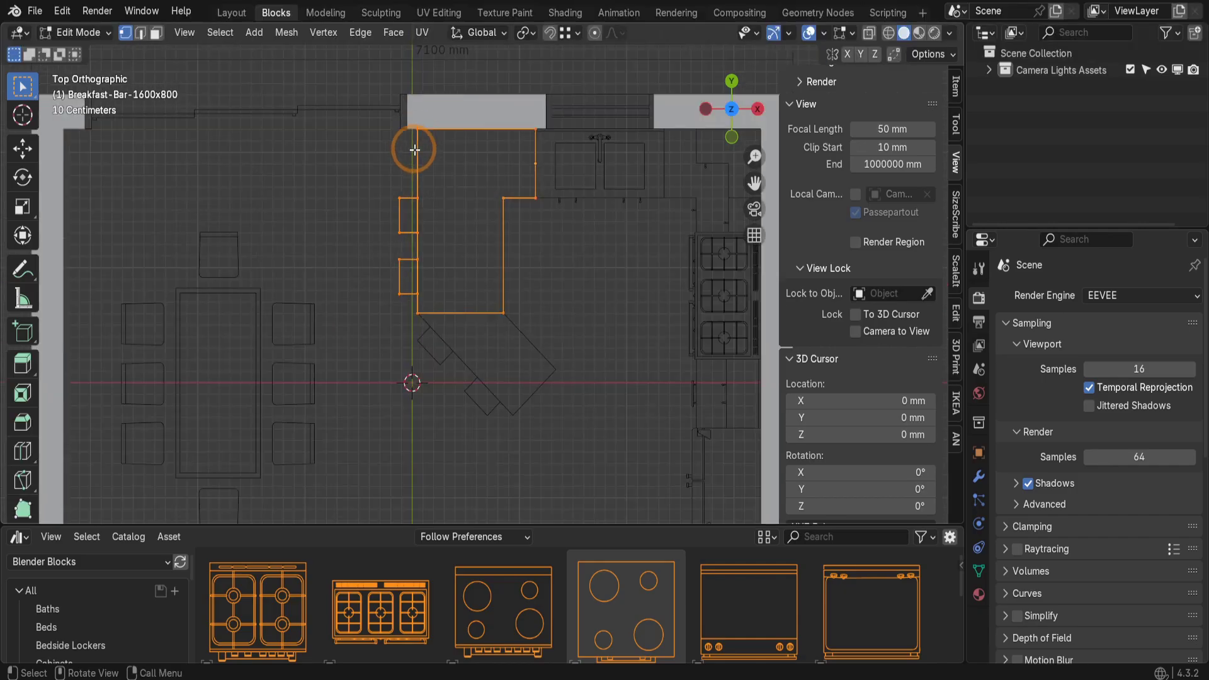
scroll(415, 135, "up", 1)
left_click(419, 123)
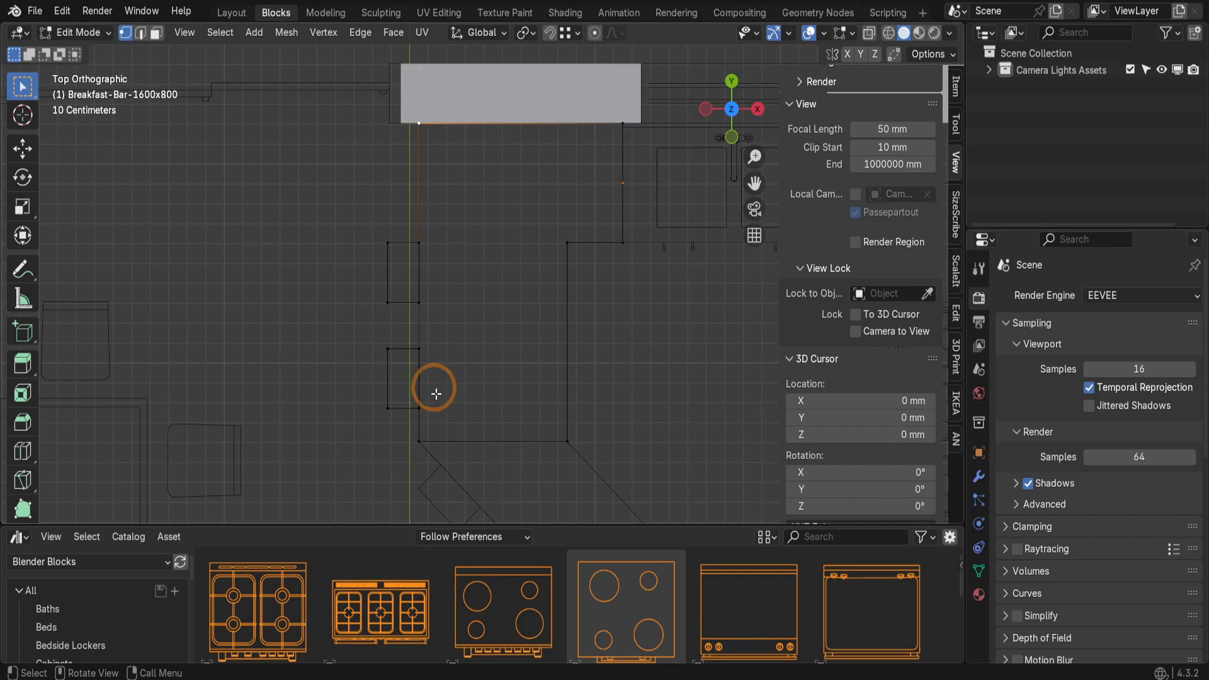
left_click(419, 440, "shift")
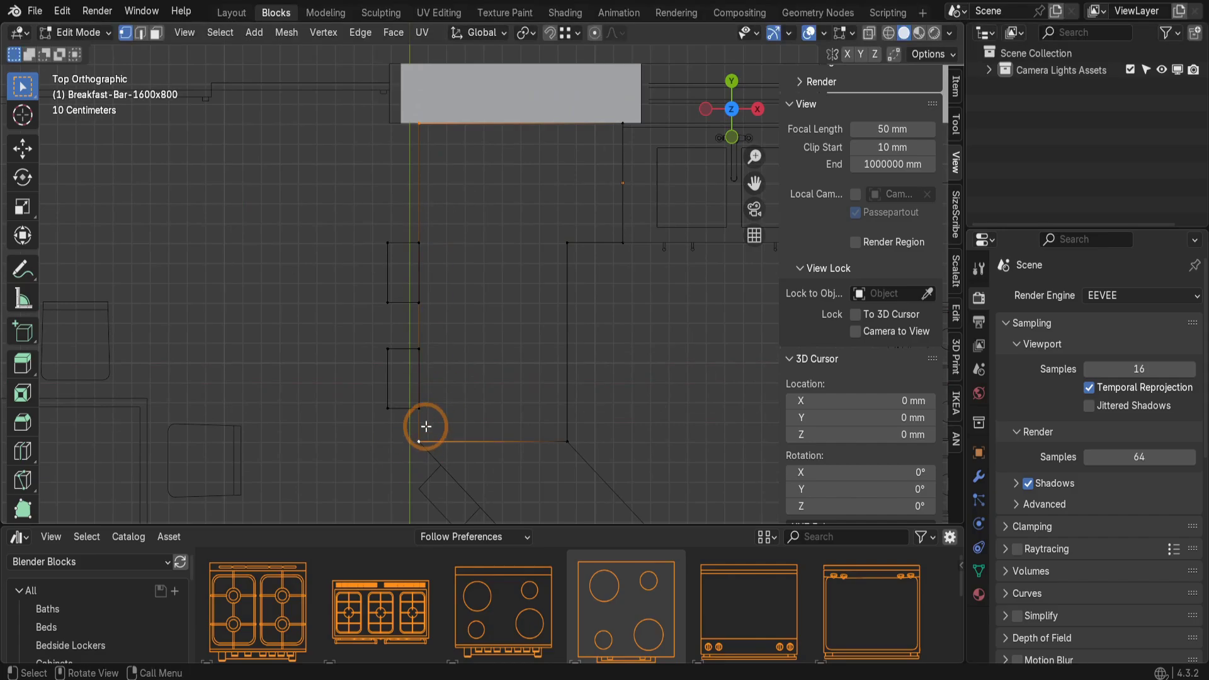
scroll(810, 183, "up", 4)
scroll(811, 183, "up", 3)
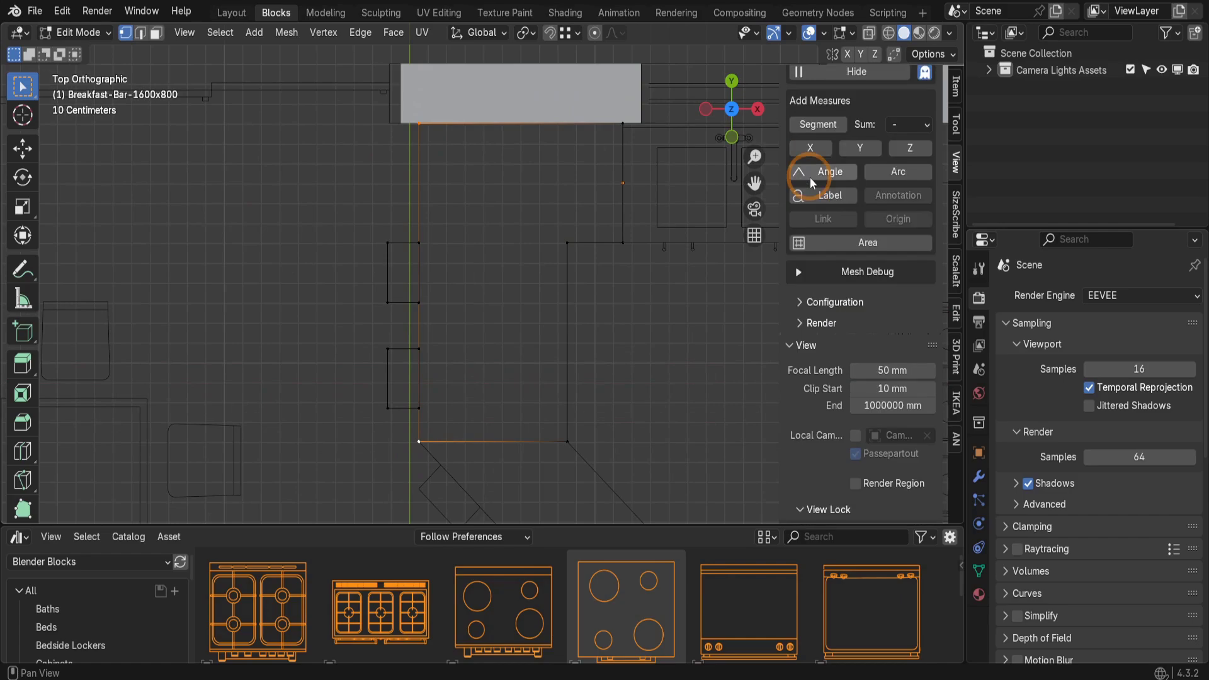
left_click(817, 126)
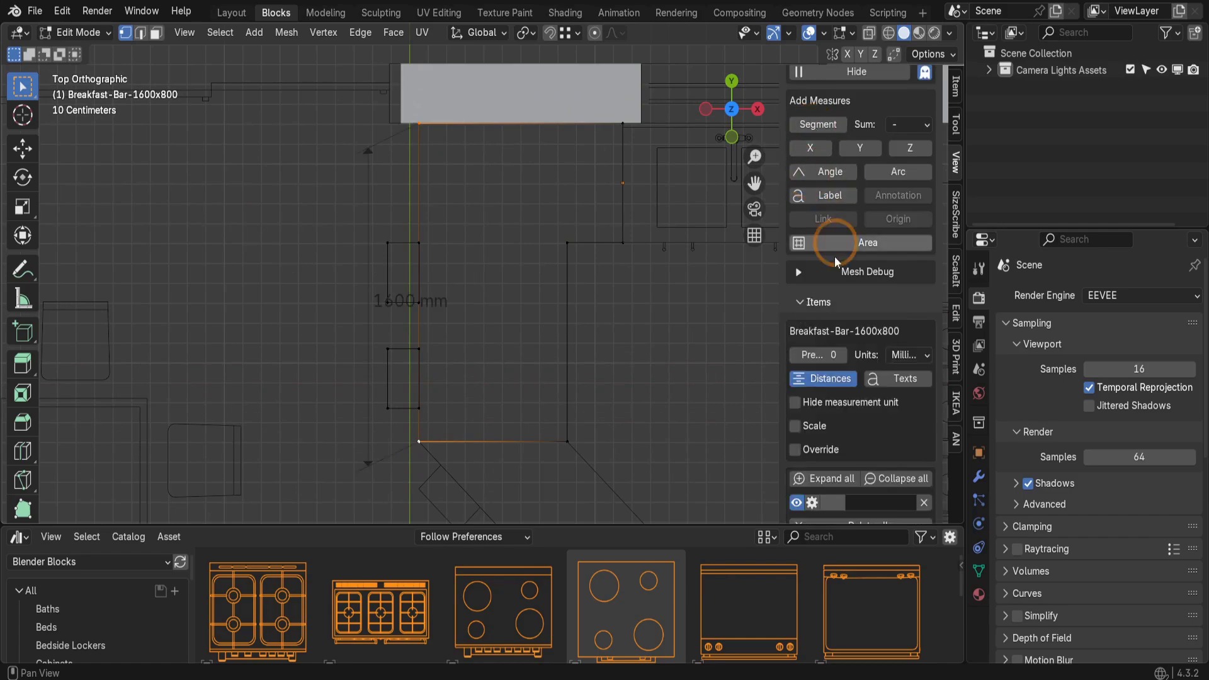
Step: Label the new measurement 1600 and expand its advanced options
scroll(802, 289, "down", 5)
left_click(861, 367)
type("1600")
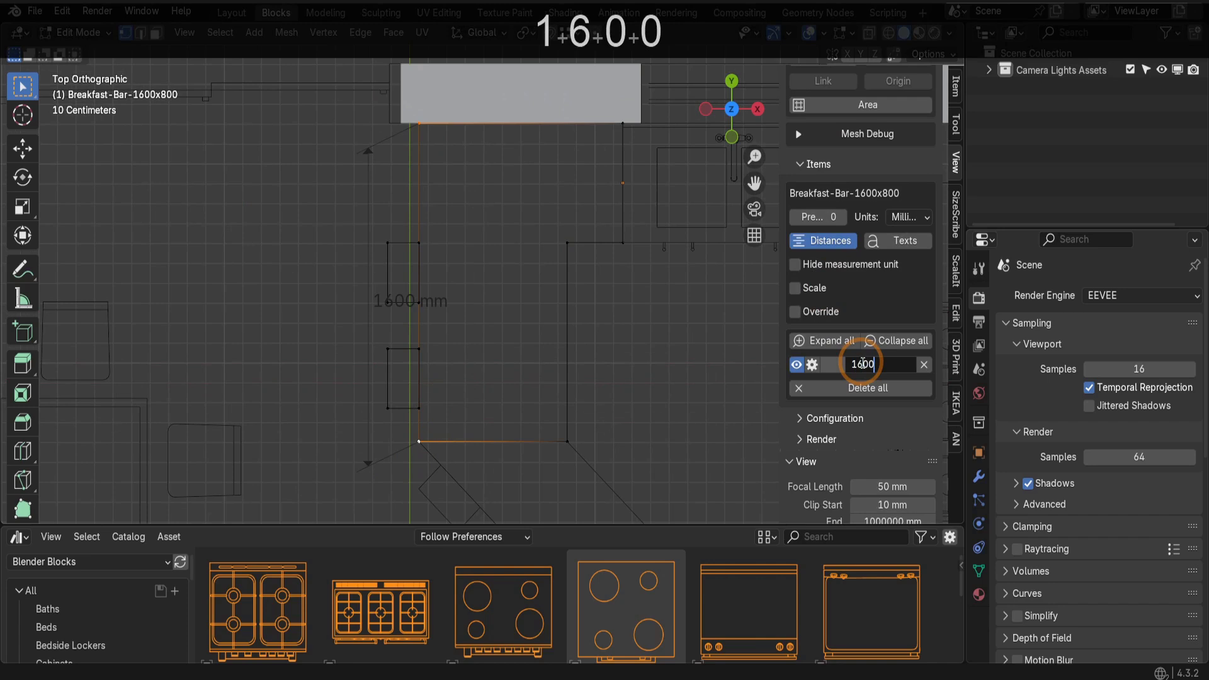
key("Return")
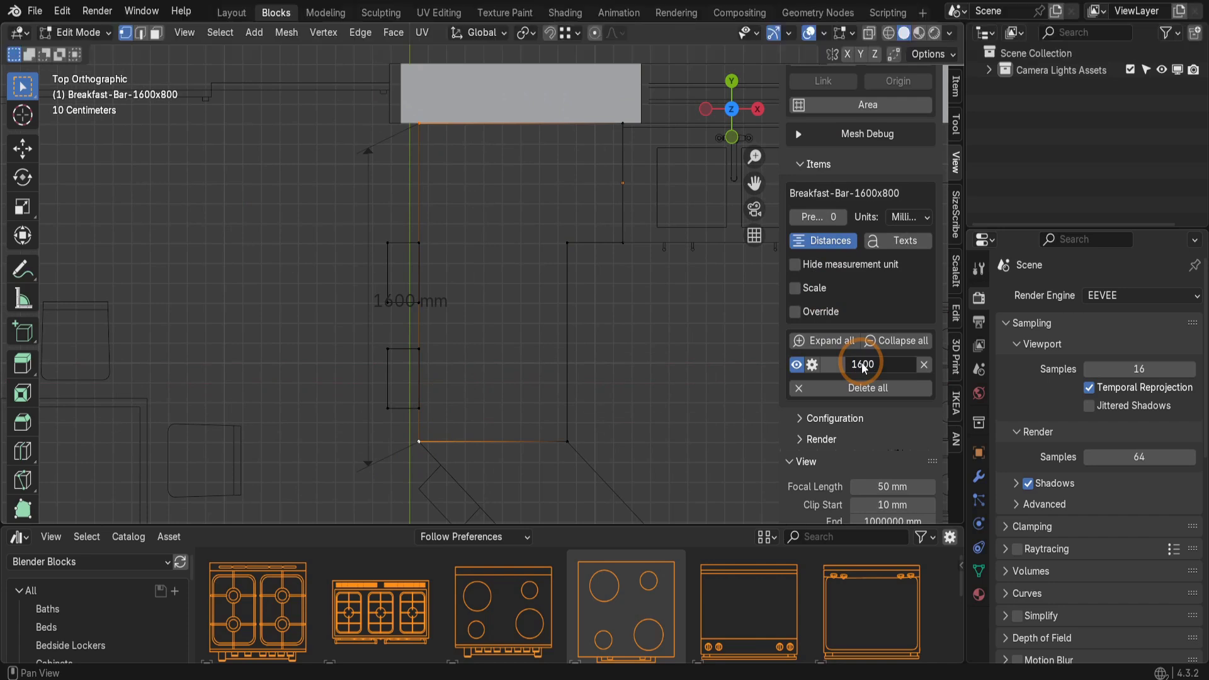
scroll(466, 322, "down", 3)
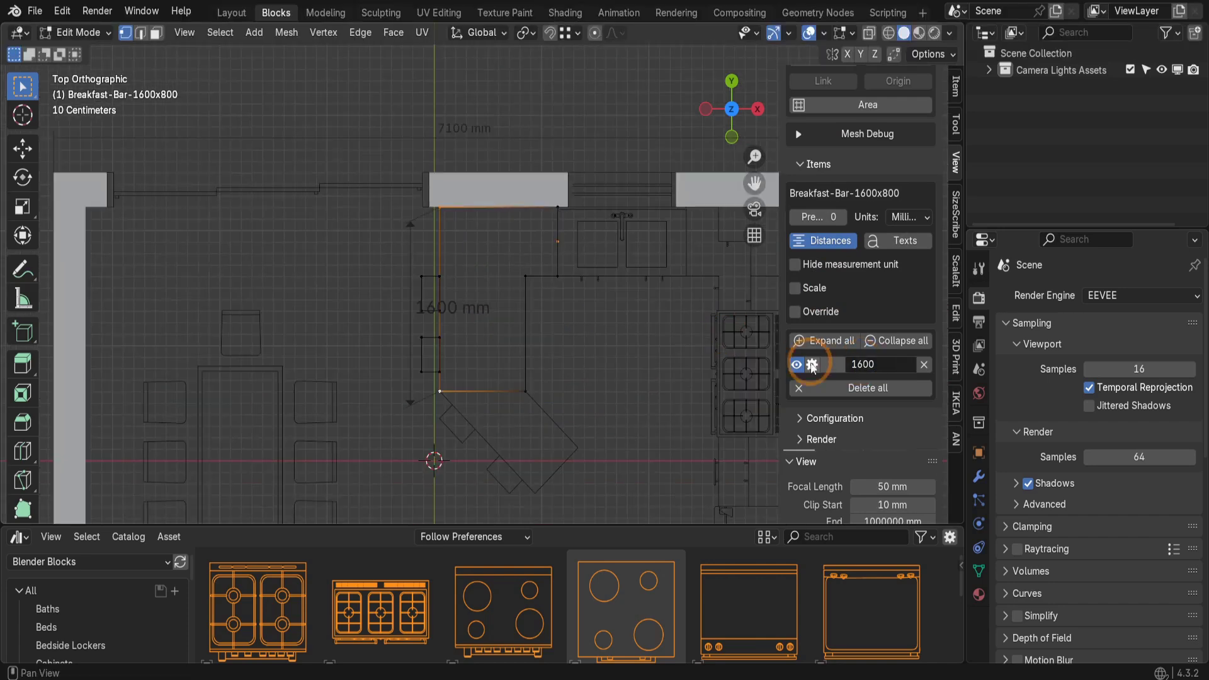
left_click(812, 365)
scroll(824, 387, "down", 2)
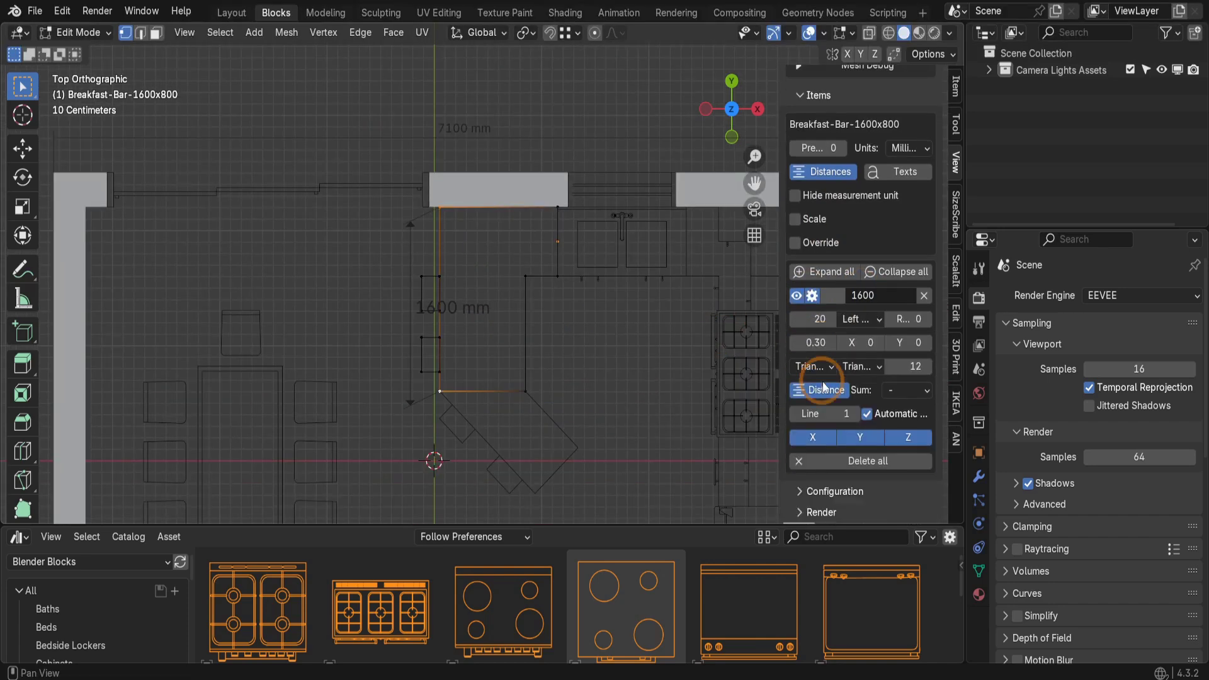
Step: Turn off automatic positioning for the 1600 dimension and rotate its label 90°
left_click(867, 414)
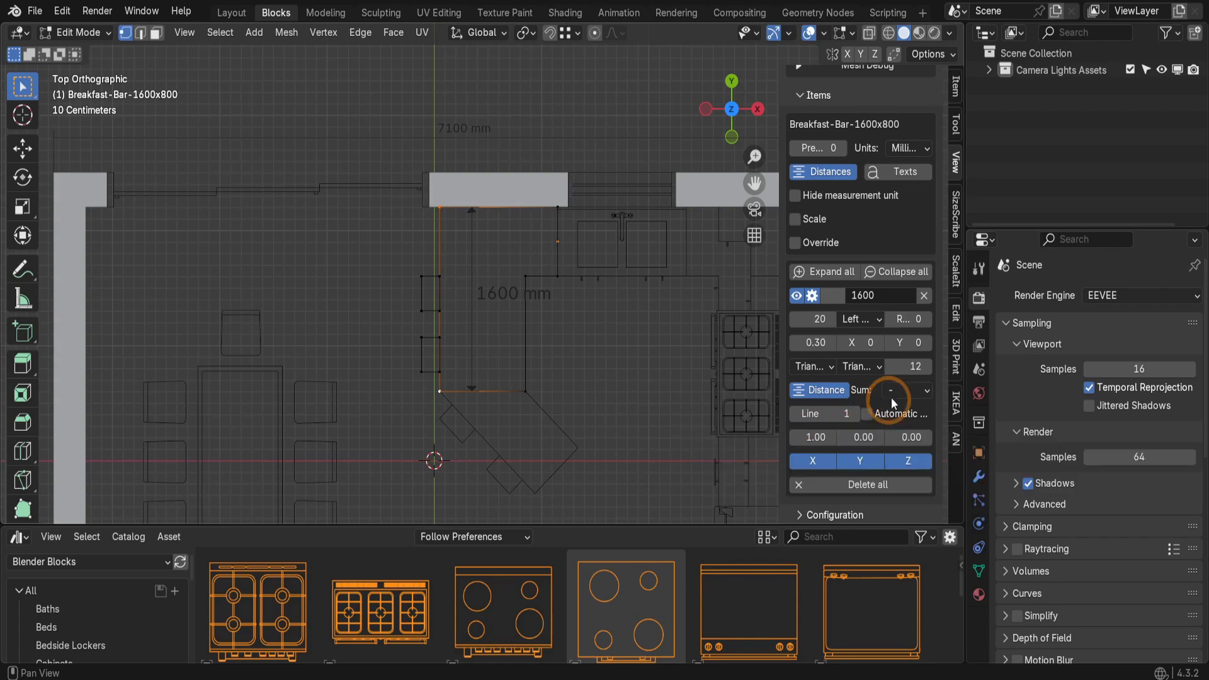
left_click(904, 319)
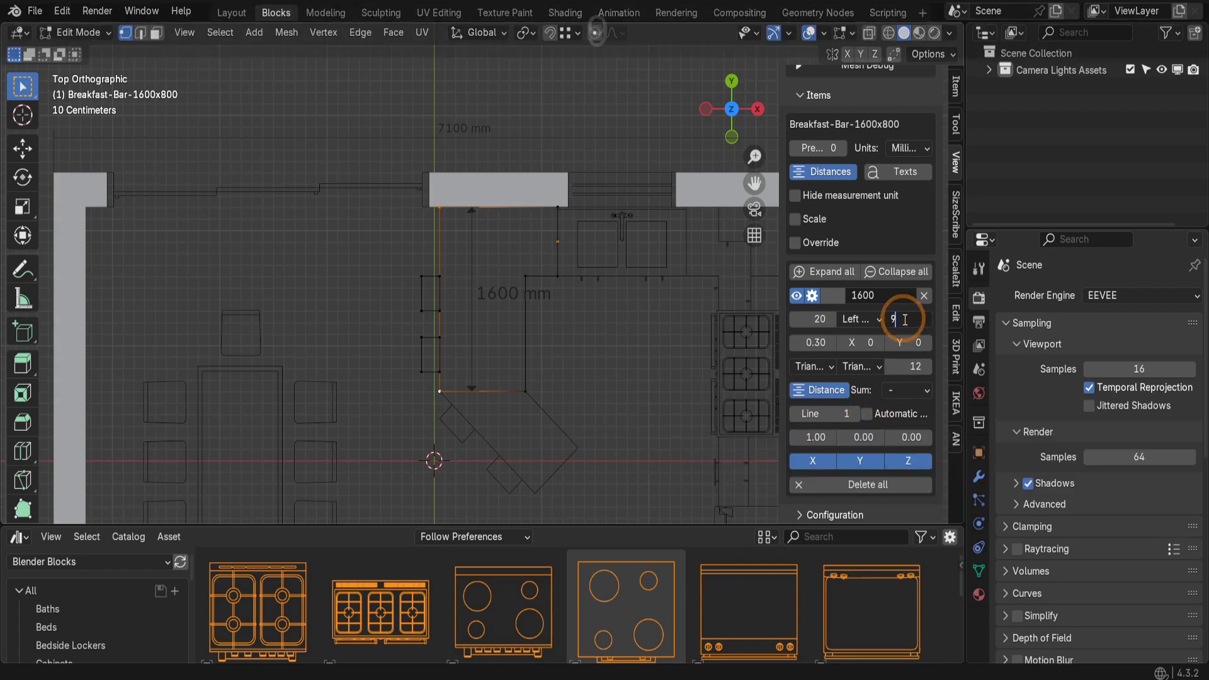
type("90")
key("Return")
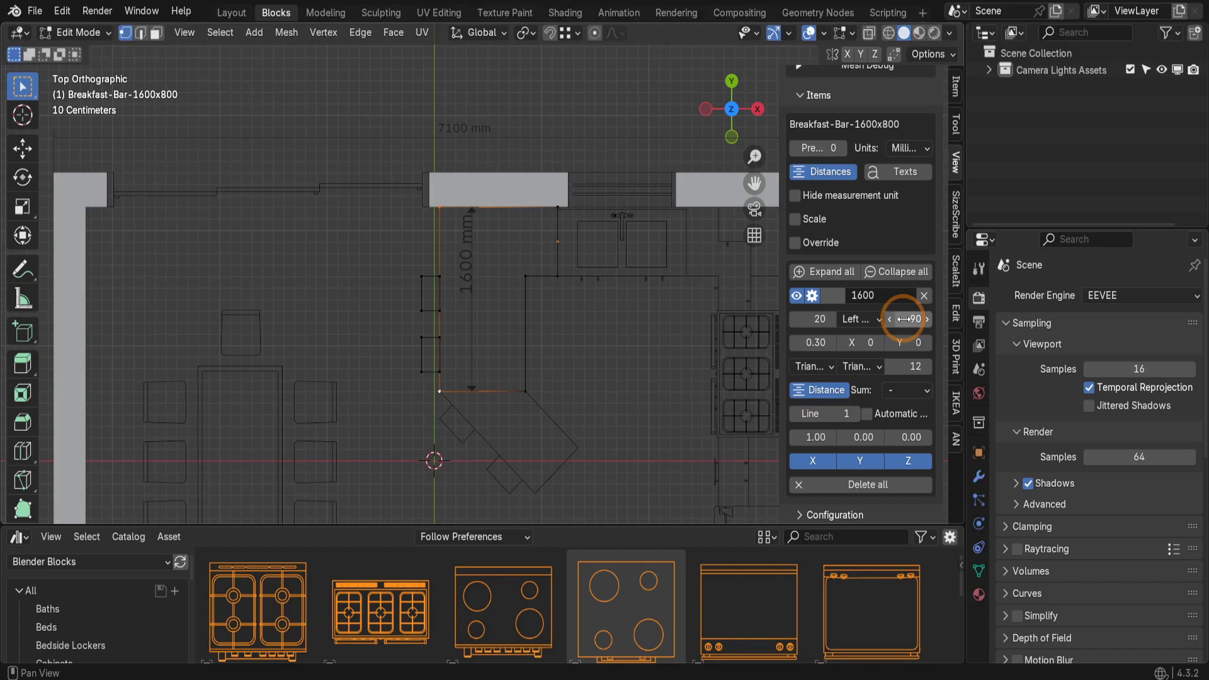
Step: Set the 1600 dimension distance to about -0.3 and shift its label to X -8, Y -62
mouse_move(813, 342)
left_mouse_down()
mouse_move(804, 342)
mouse_move(816, 343)
left_mouse_up()
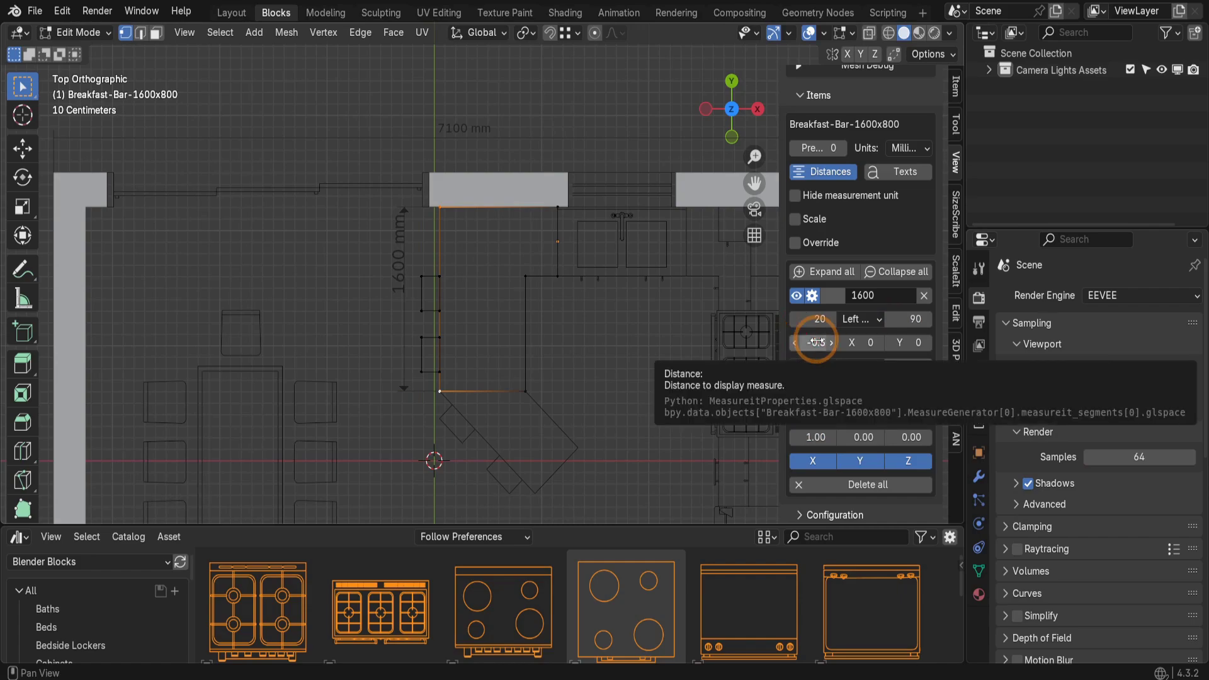
left_click_drag(816, 342, 837, 342)
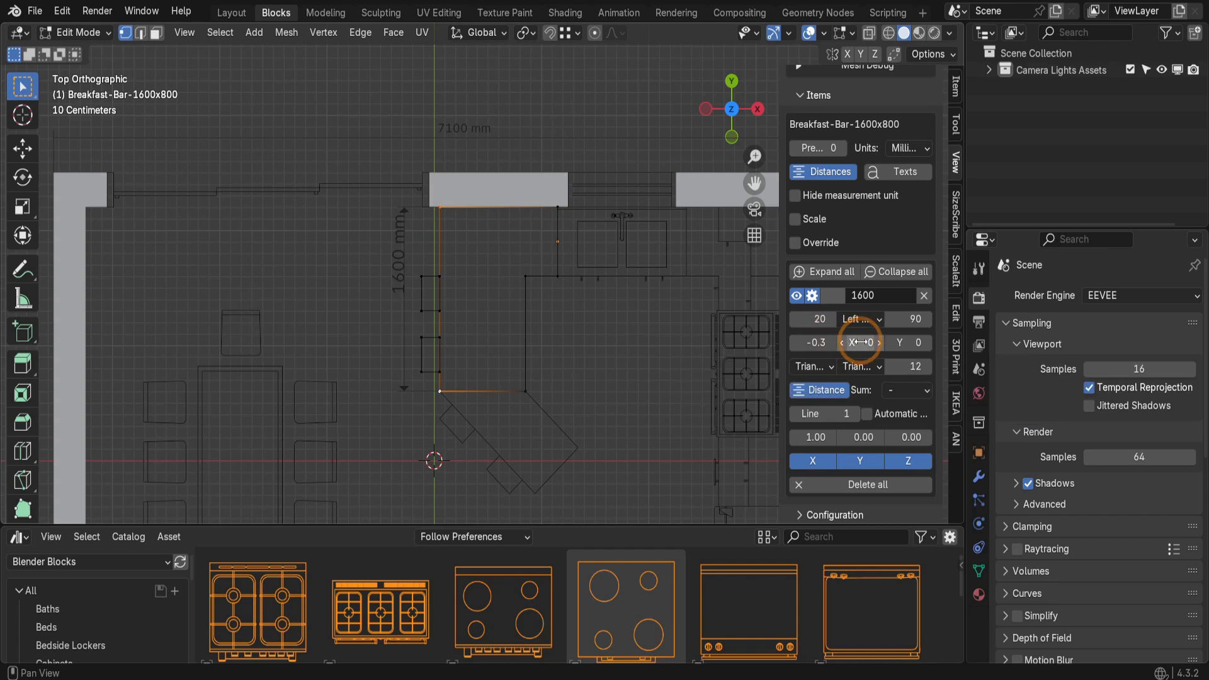
left_click(862, 342)
type("-8")
key("Return")
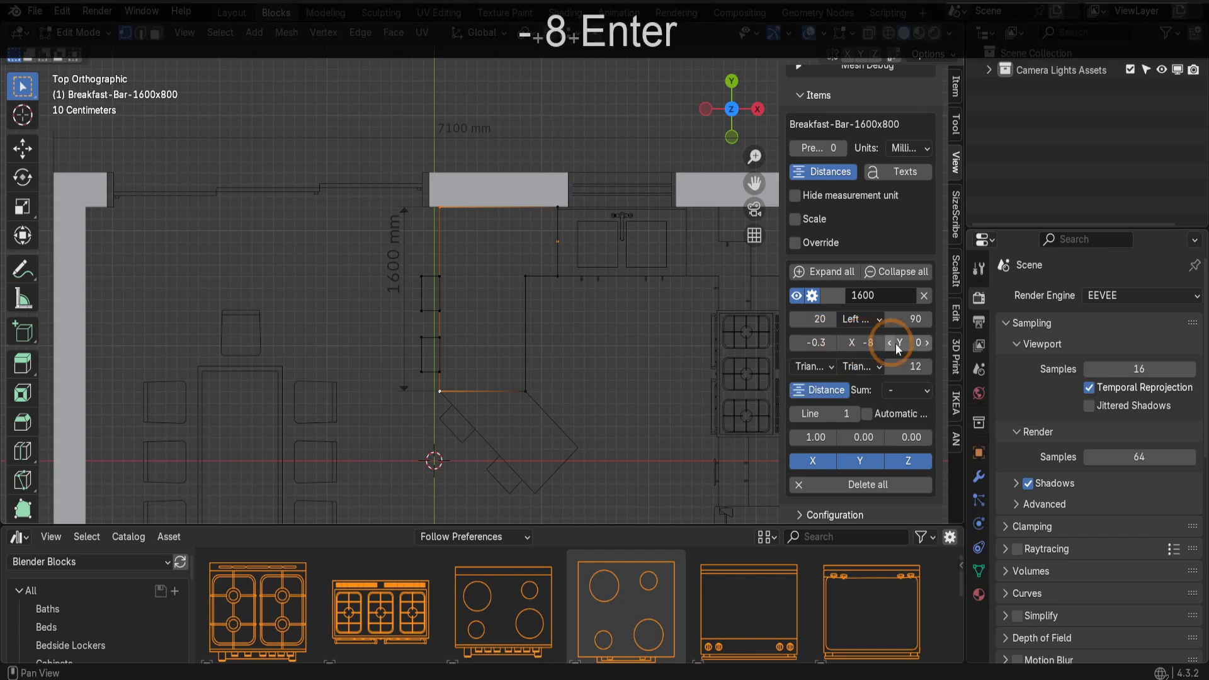
mouse_move(890, 345)
left_mouse_down()
mouse_move(904, 338)
mouse_move(860, 342)
mouse_move(911, 342)
left_mouse_up()
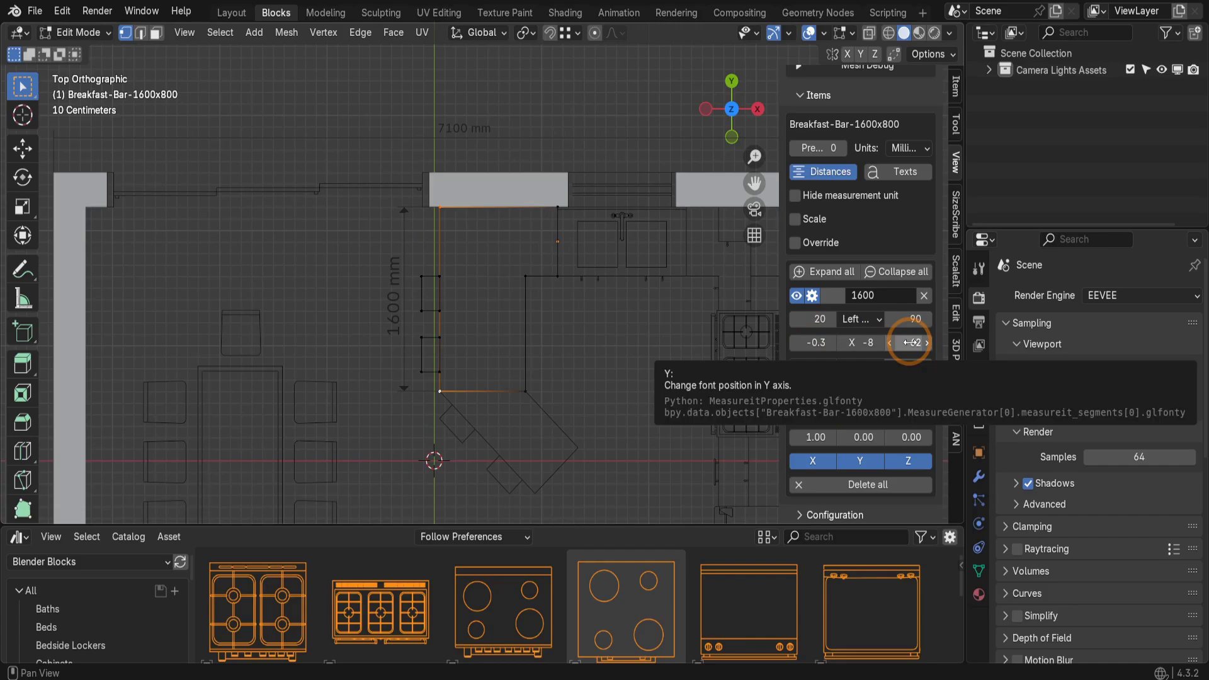
Step: Leave Edit Mode on the breakfast bar and select the wall plane
key("Tab")
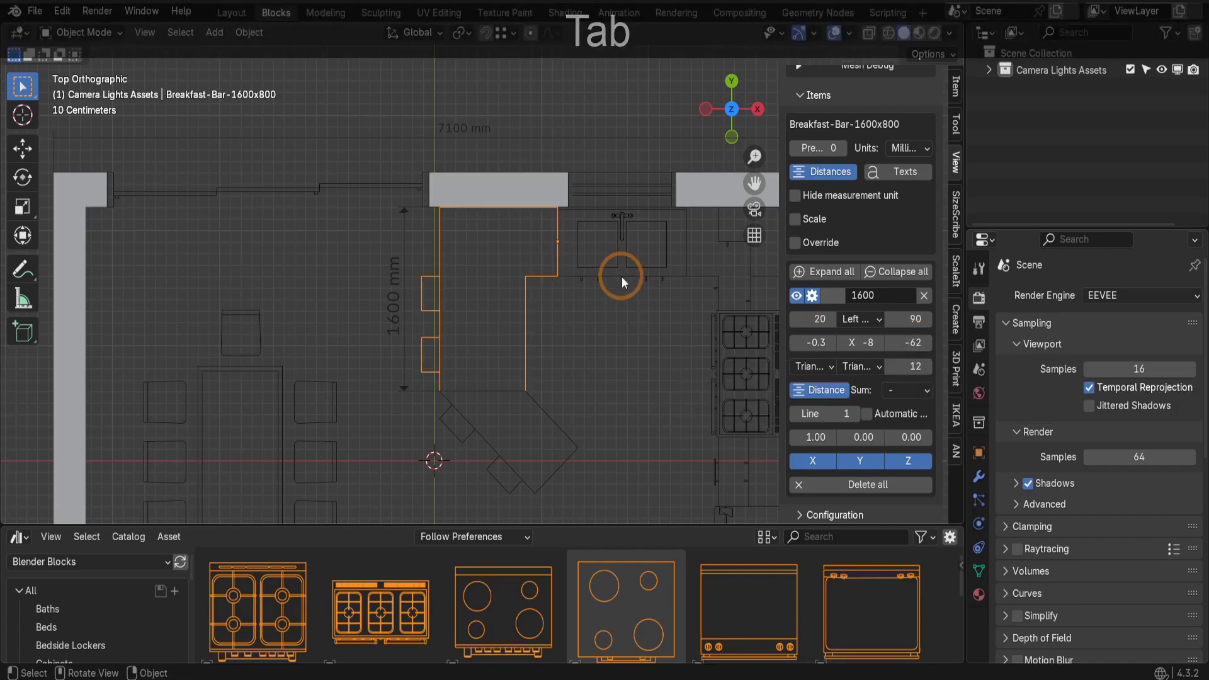
scroll(528, 214, "down", 5)
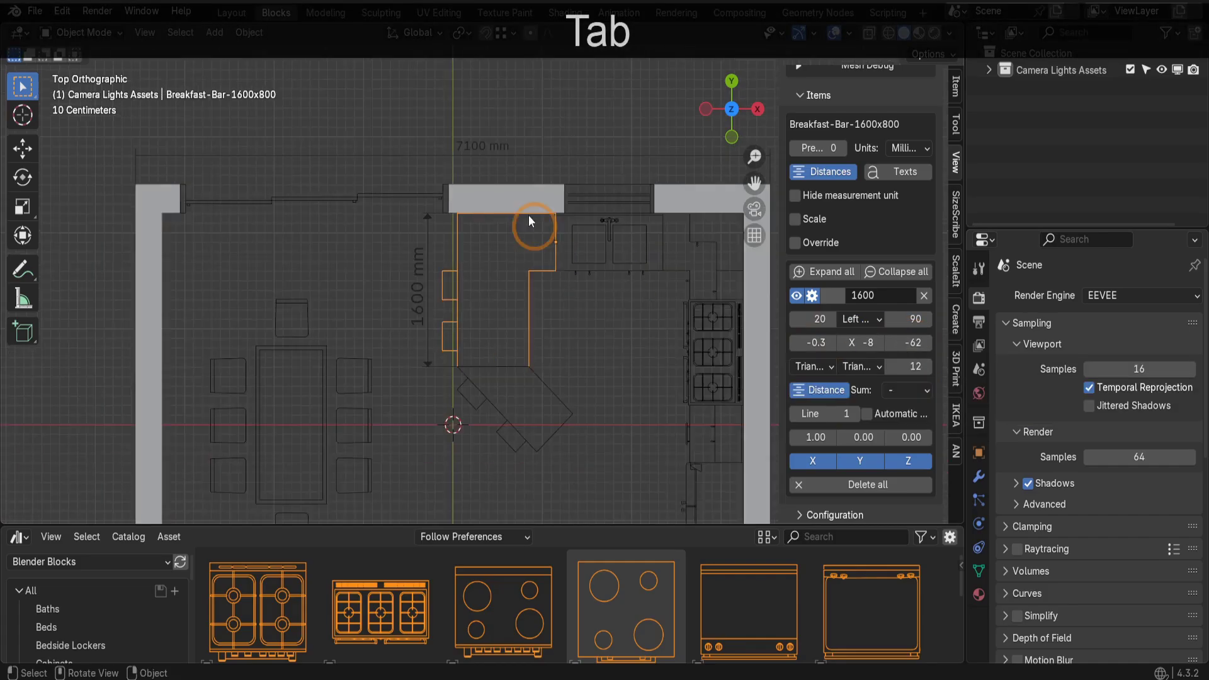
scroll(855, 232, "up", 2)
scroll(855, 232, "up", 4)
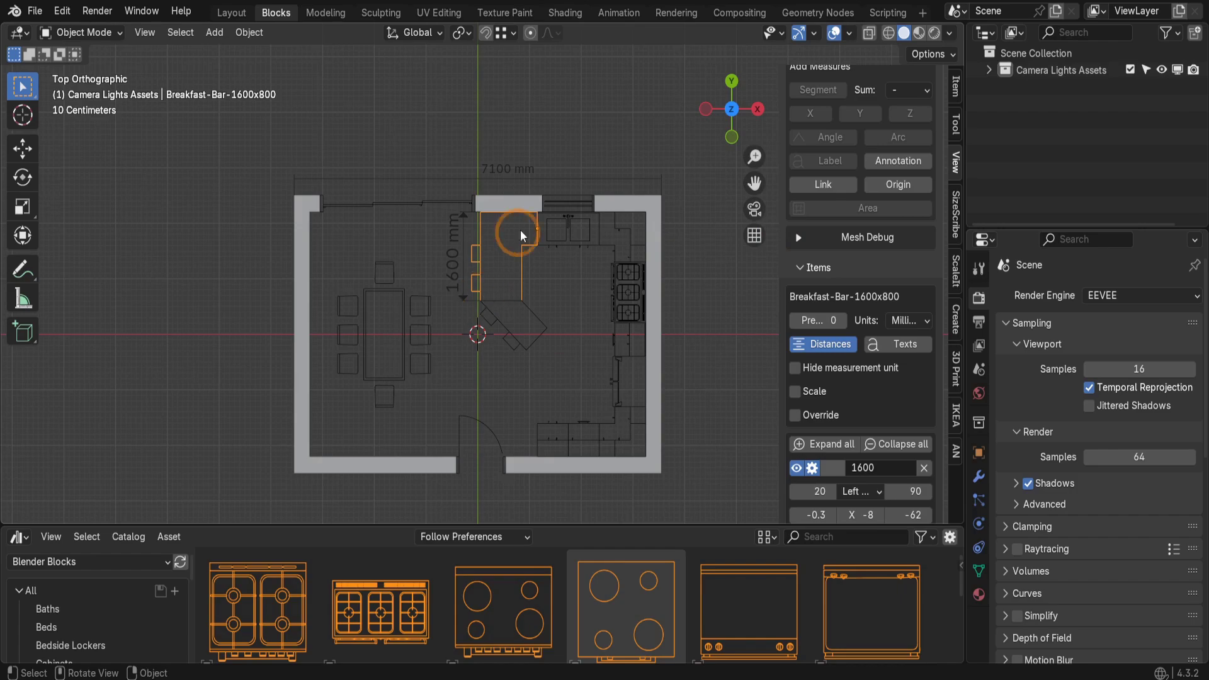
left_click(520, 207)
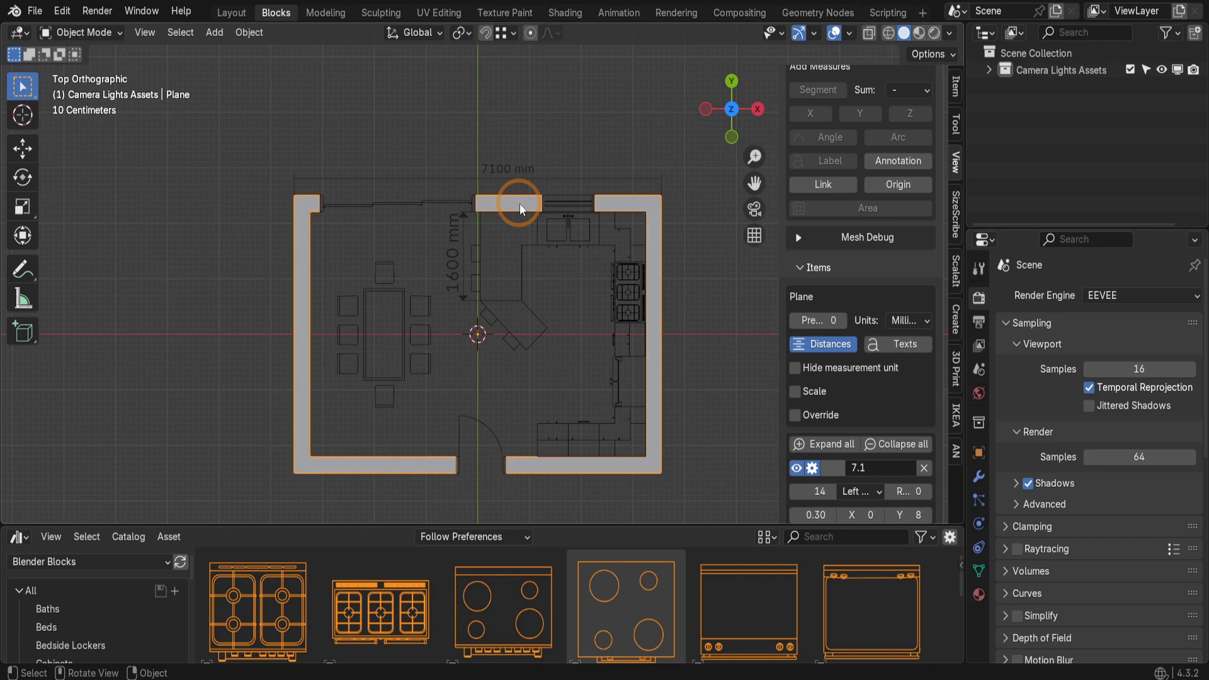
Step: Fill a floor face between the four inner wall corners and add a MeasureIt area measurement
key("Tab")
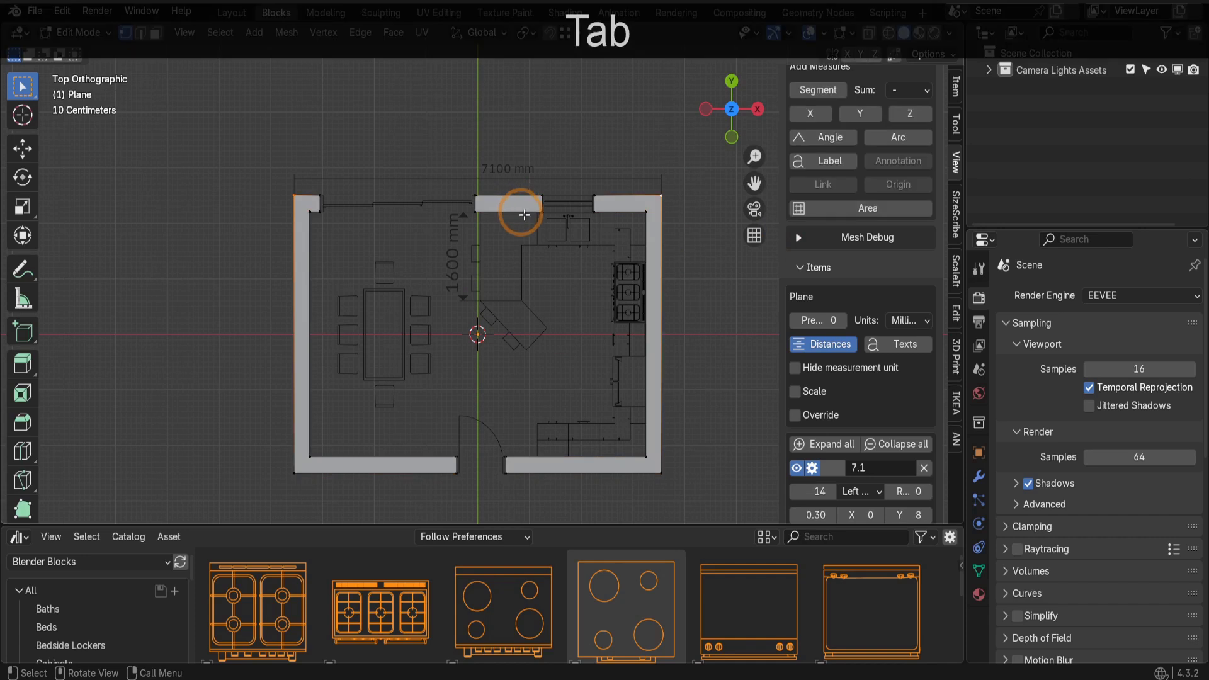
left_click(307, 210)
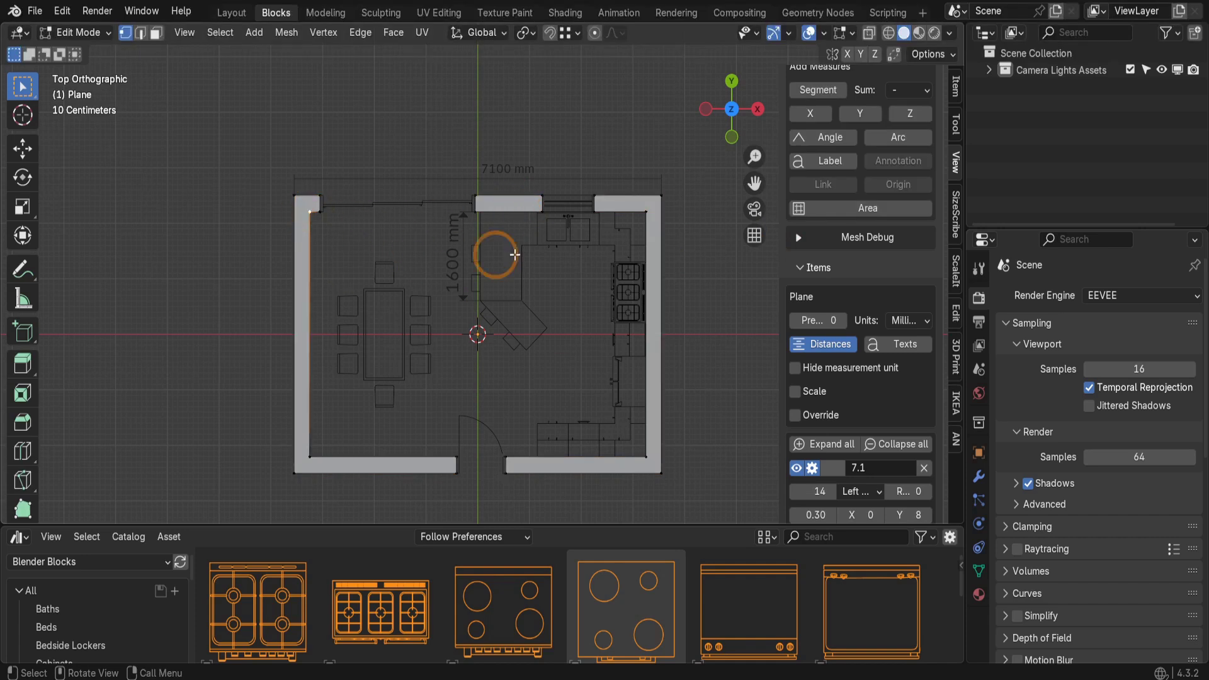
left_click(640, 228, "shift")
left_click(641, 455, "shift")
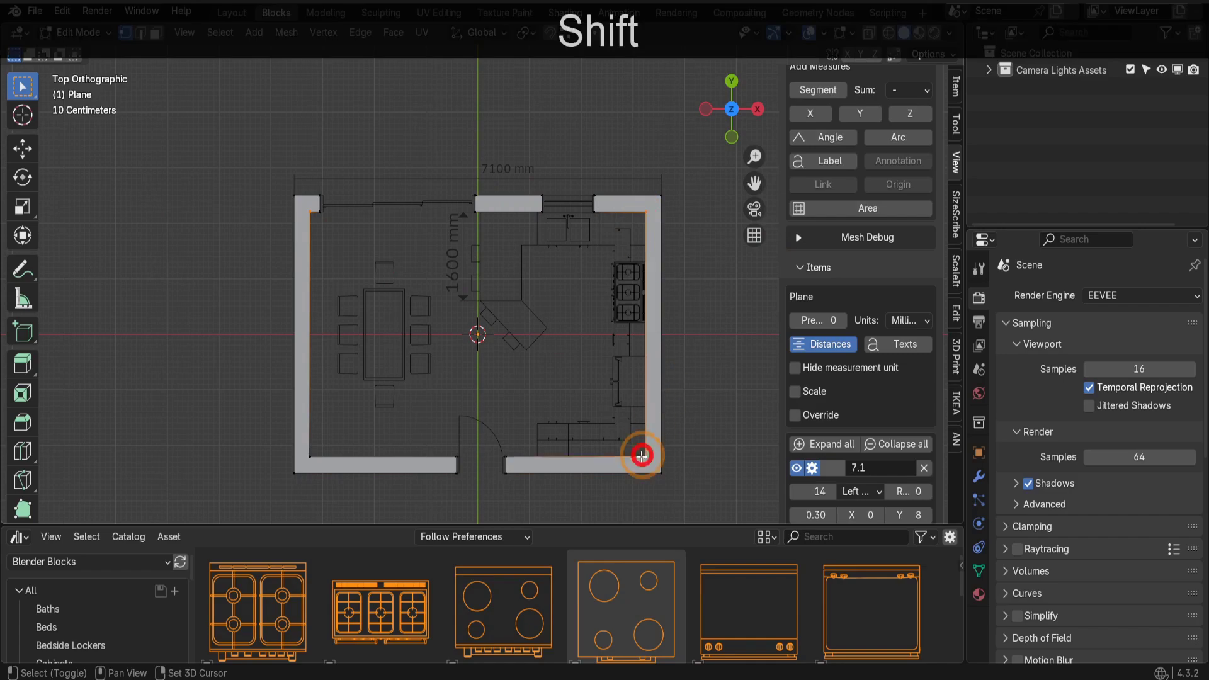
left_click(314, 456, "shift")
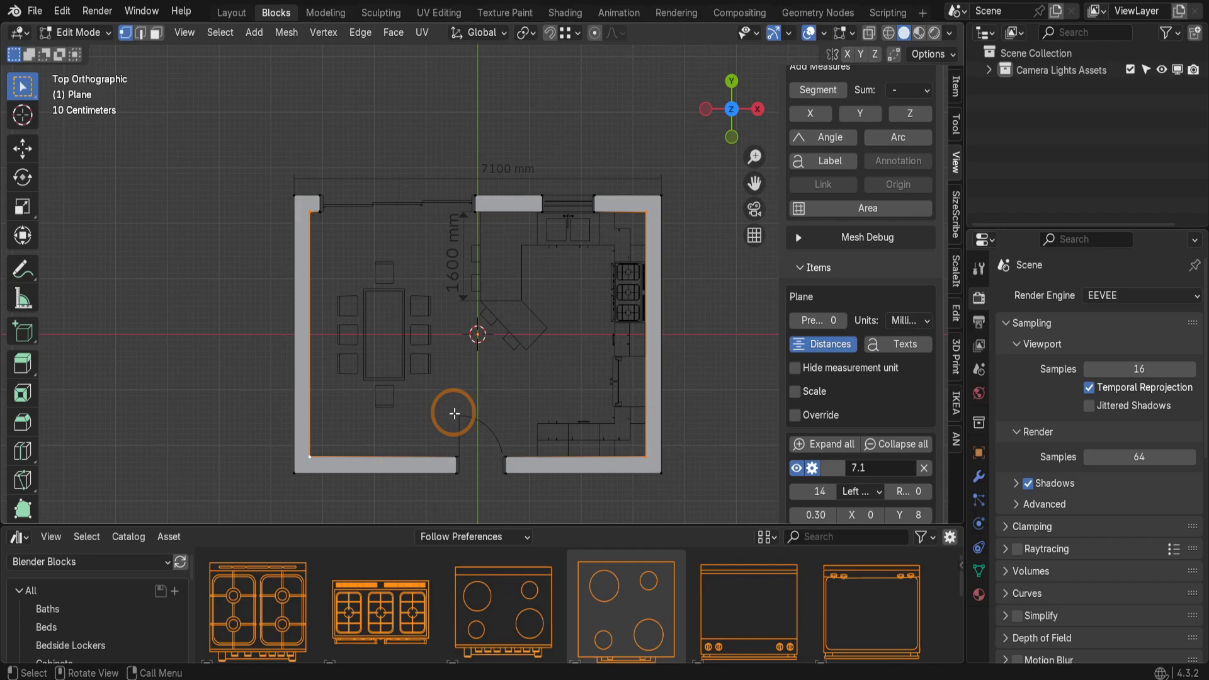
key("f")
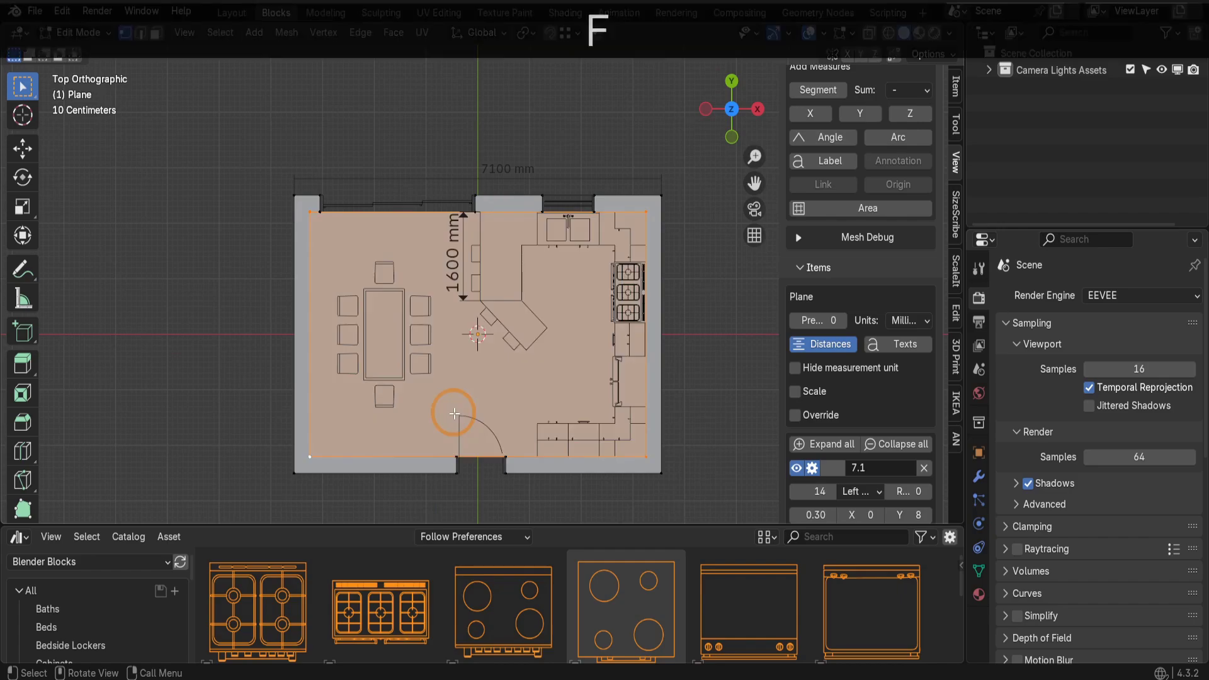
left_click(846, 212)
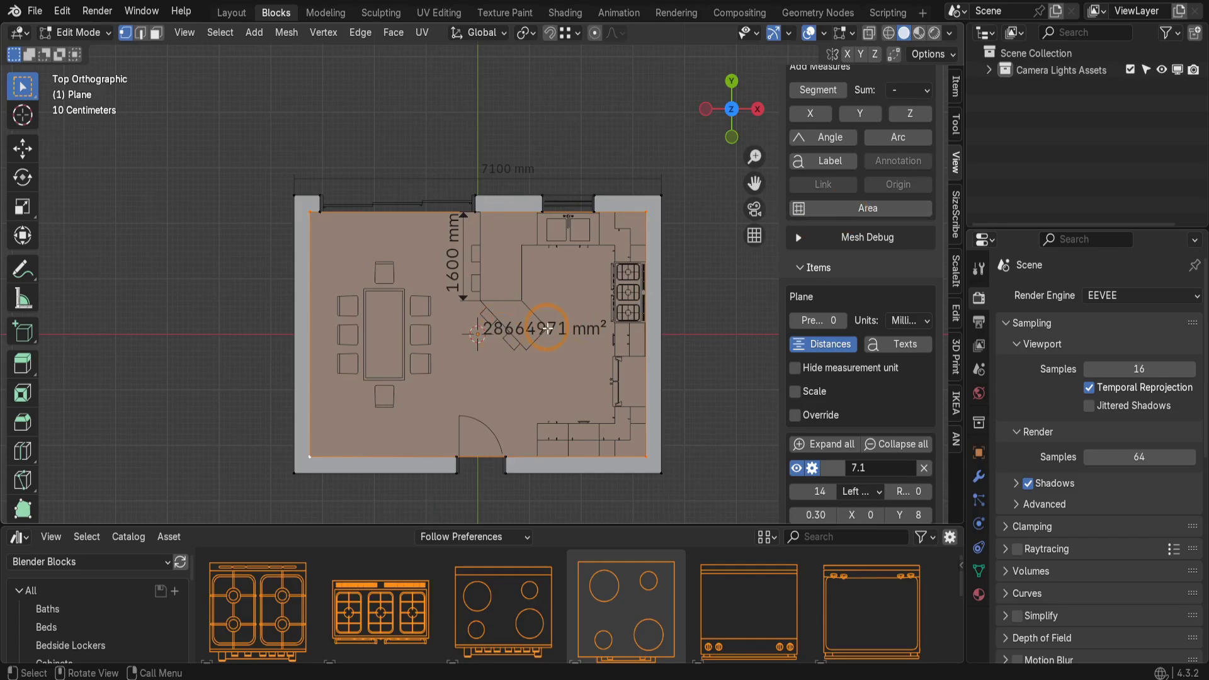
Step: Delete the temporary floor face, keeping the corner vertices in place
key("x")
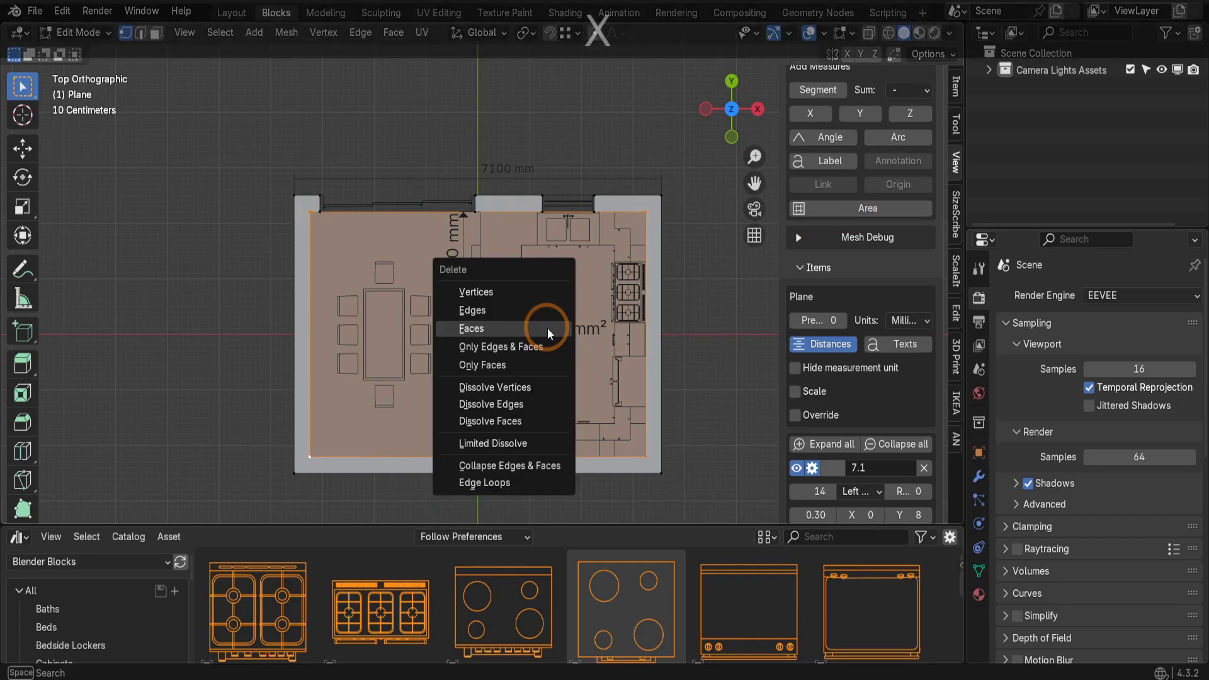
left_click(546, 327)
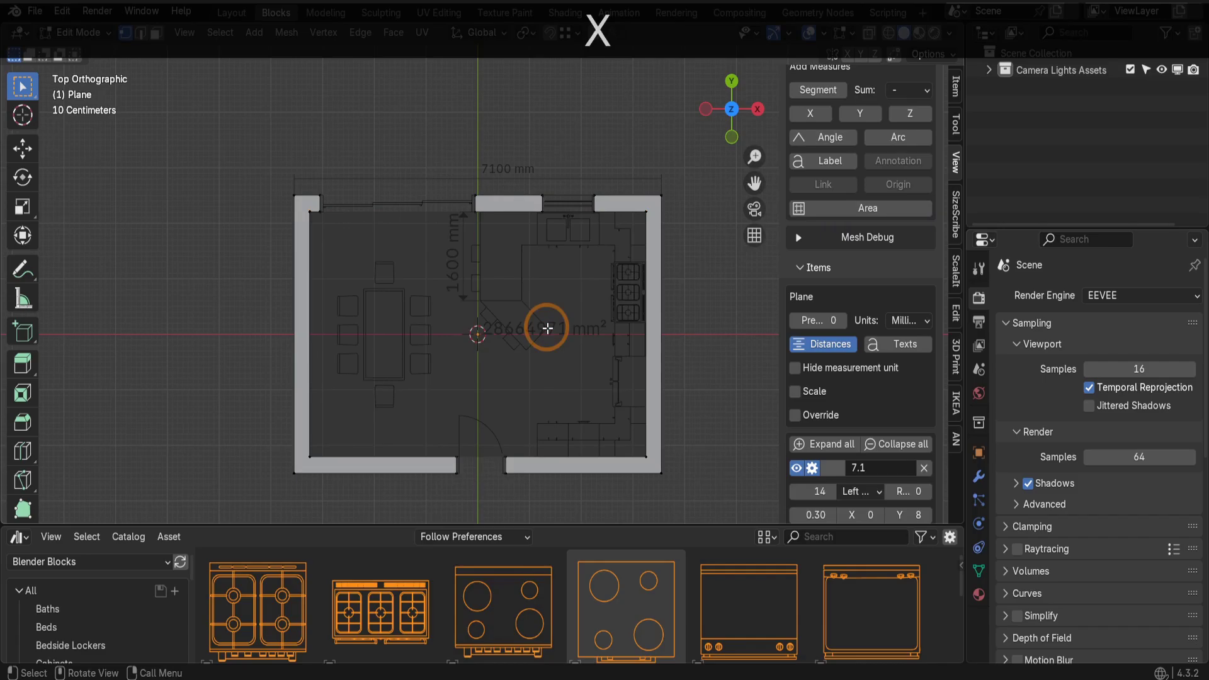
left_click(309, 211)
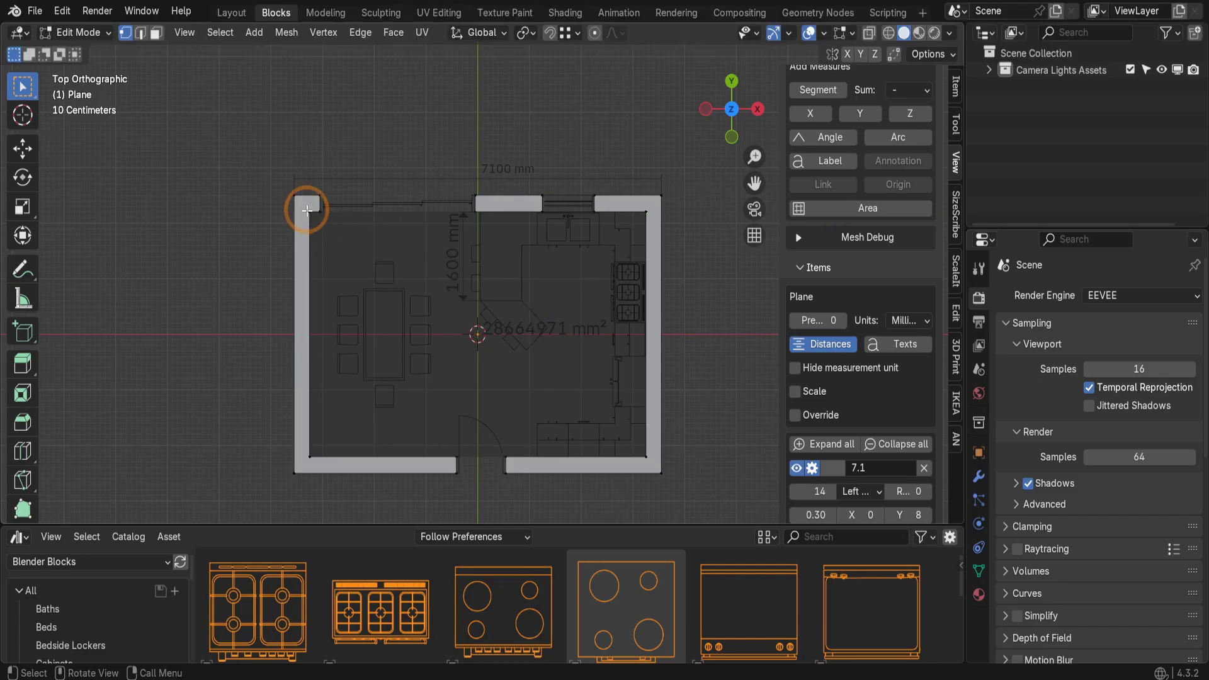
key("g")
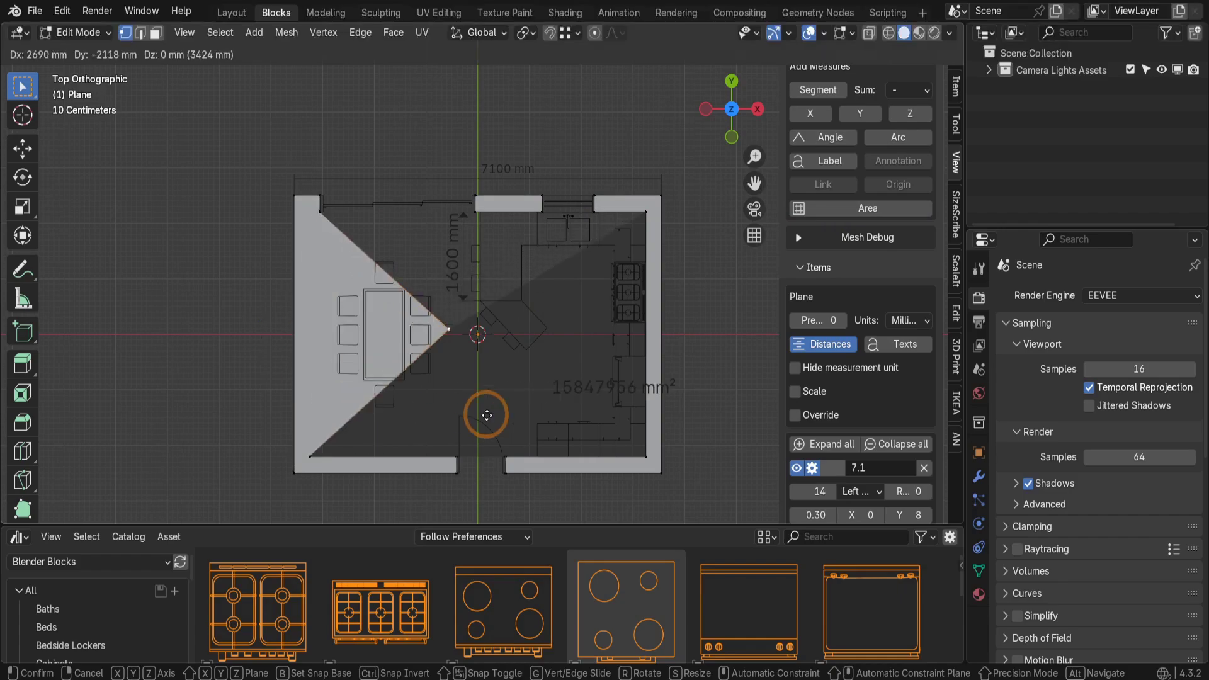
right_click(486, 415)
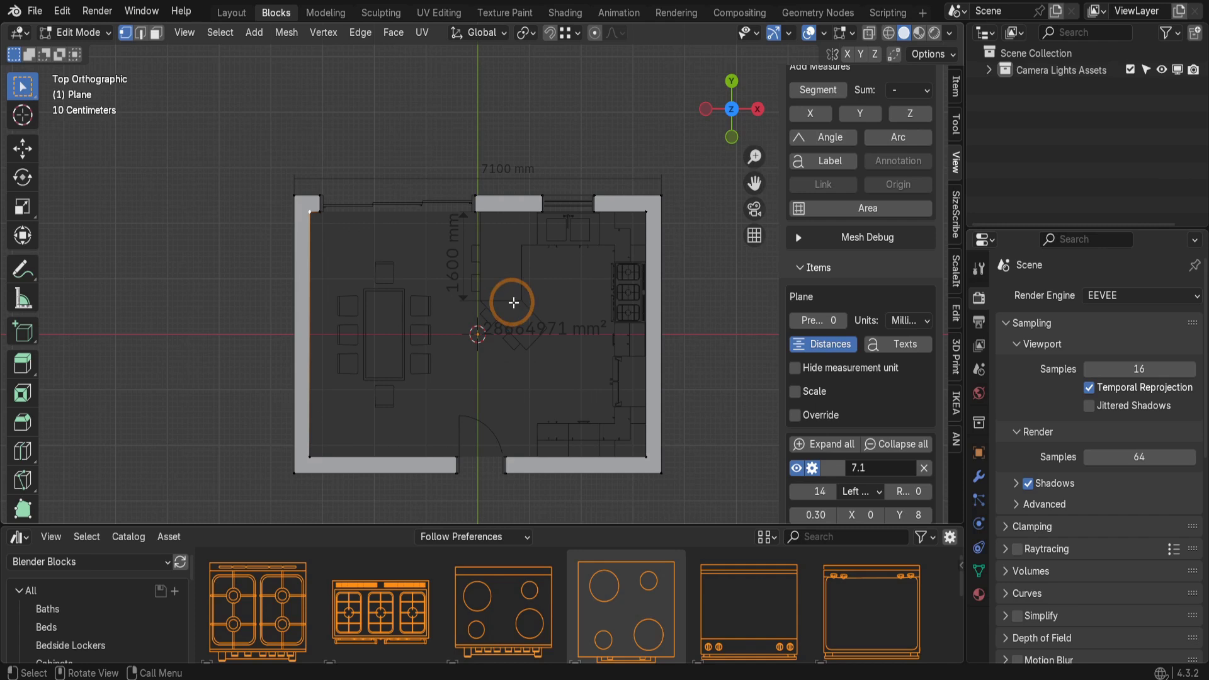
Step: Name the area measurement KitchenArea
scroll(845, 346, "down", 5)
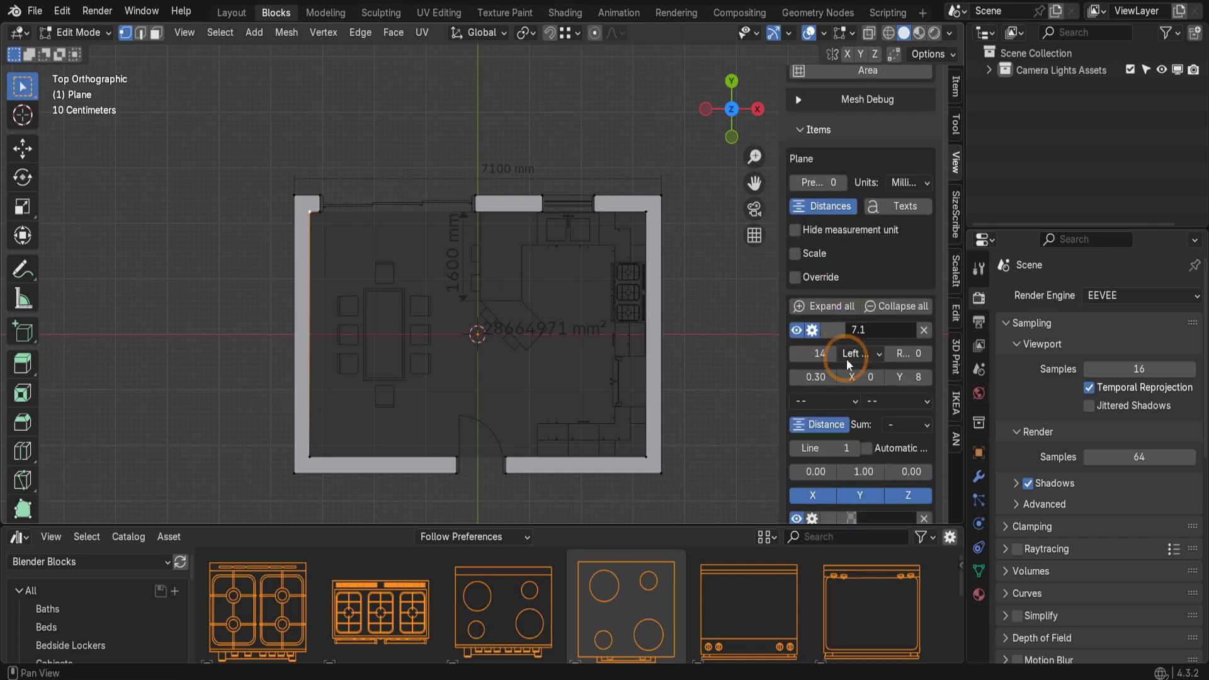
left_click(813, 332)
left_click(873, 353)
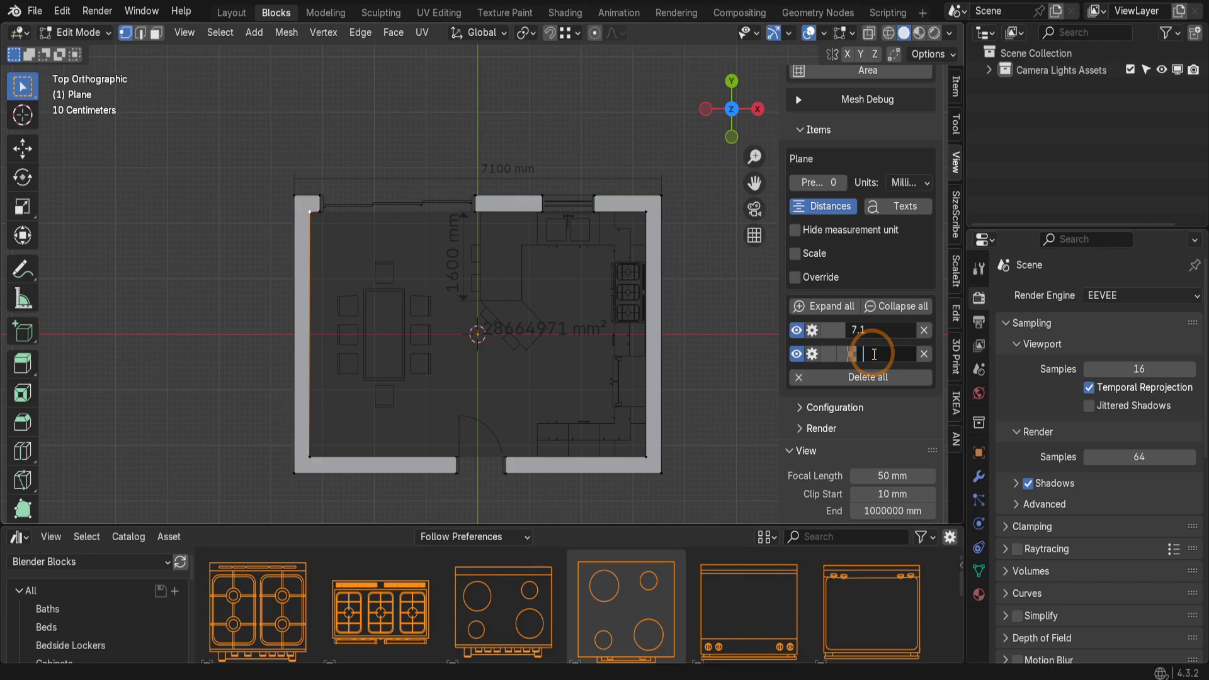
type("Kitche")
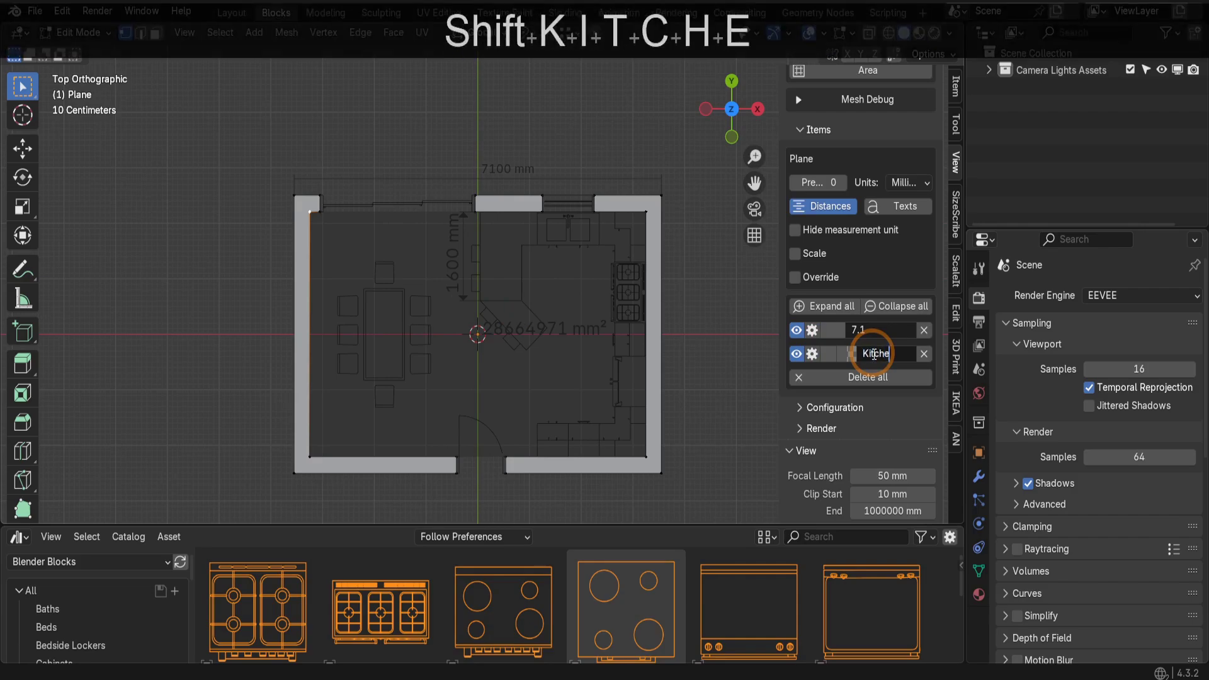
type("nArea")
key("Return")
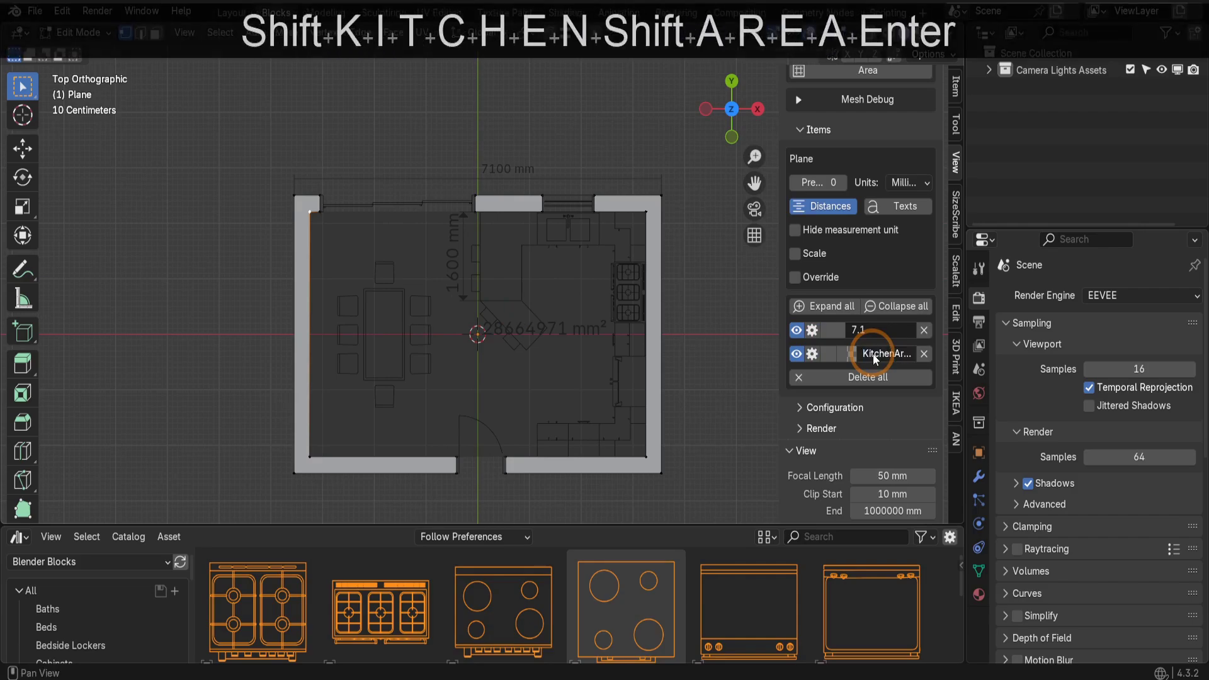
left_click(813, 354)
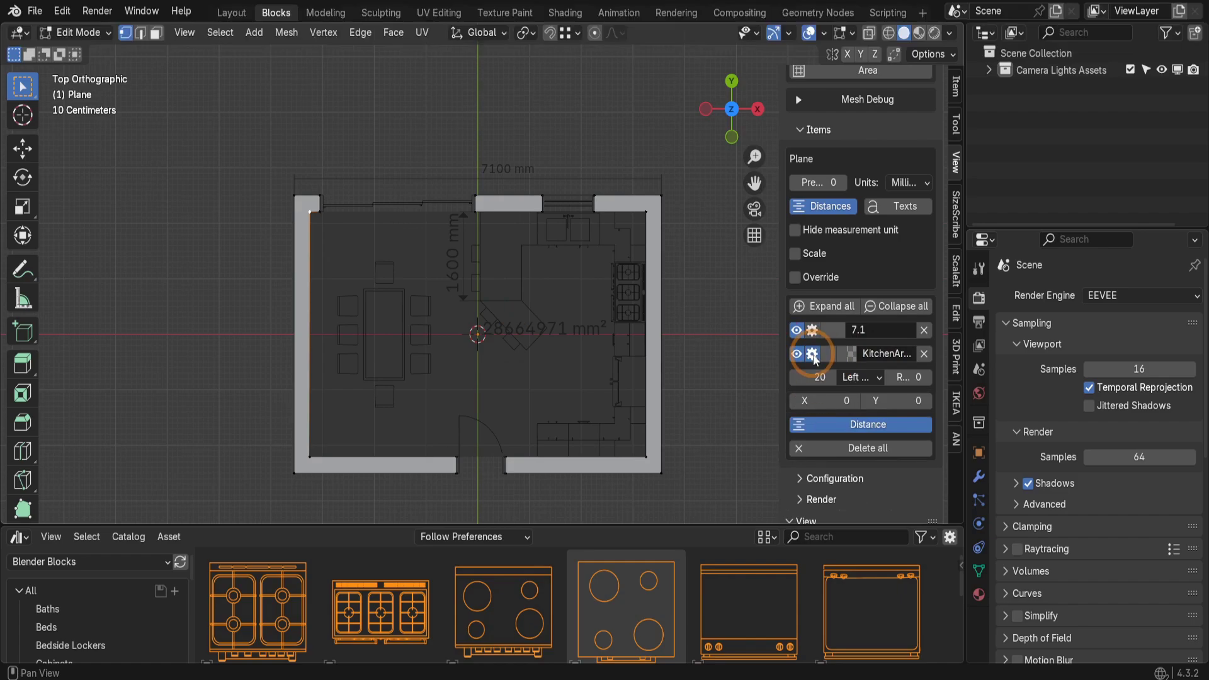
left_click(812, 353)
Step: Set KitchenArea's fill alpha to 0.100, darken its colour almost to black, and show text labels
left_click(834, 354)
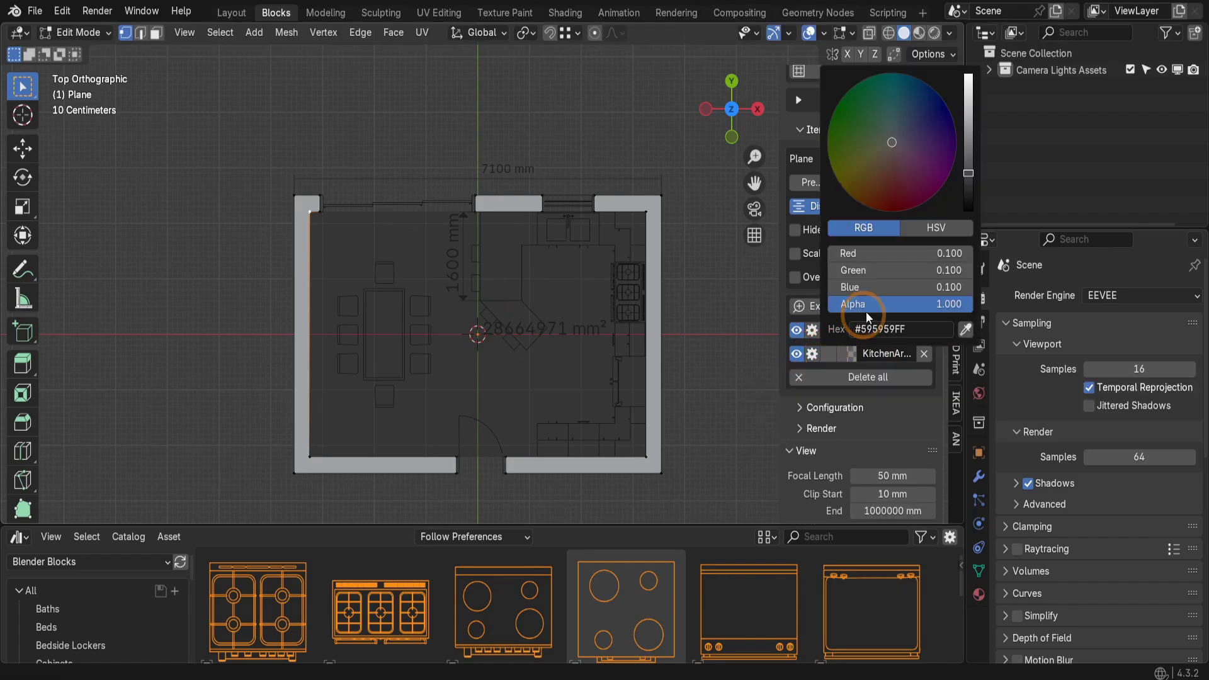
scroll(947, 189, "up", 10, "ctrl")
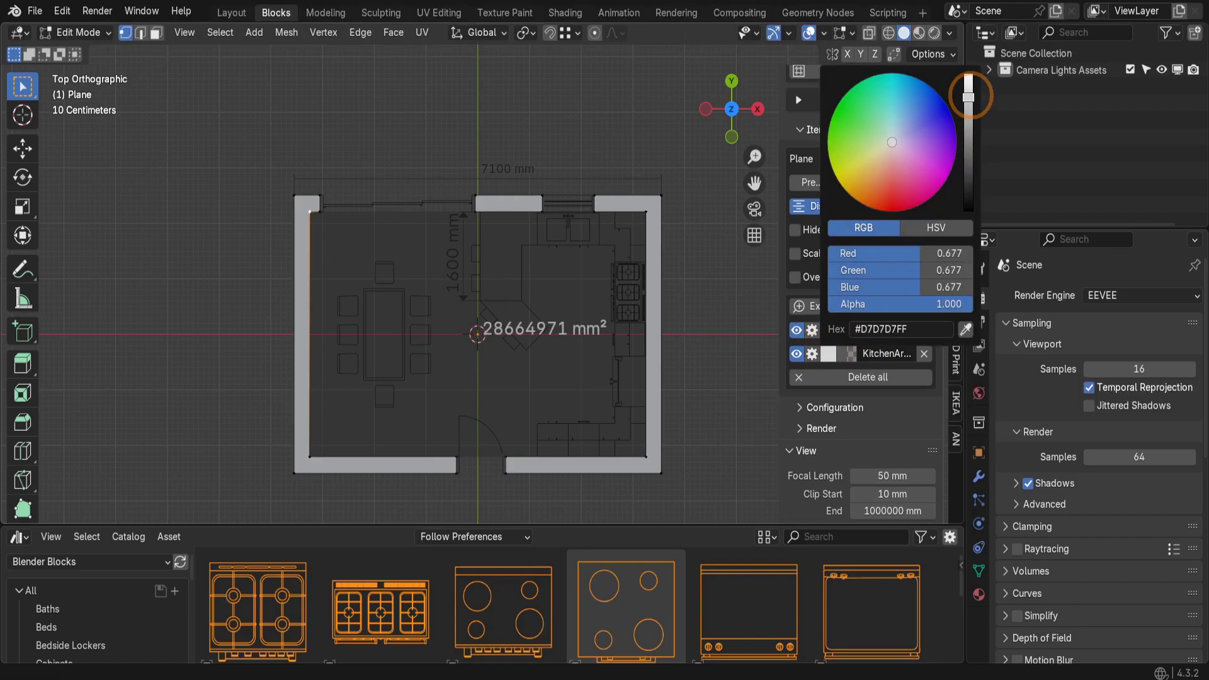
left_click(853, 354)
left_click_drag(913, 304, 859, 305)
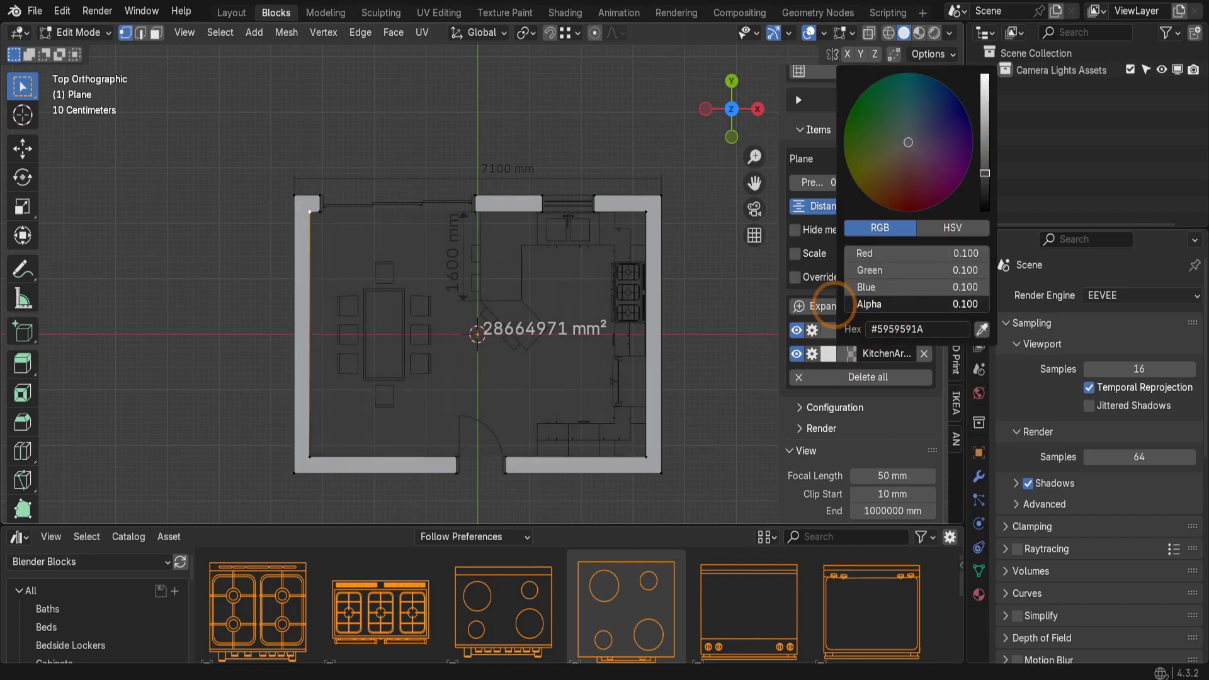
left_click(843, 354)
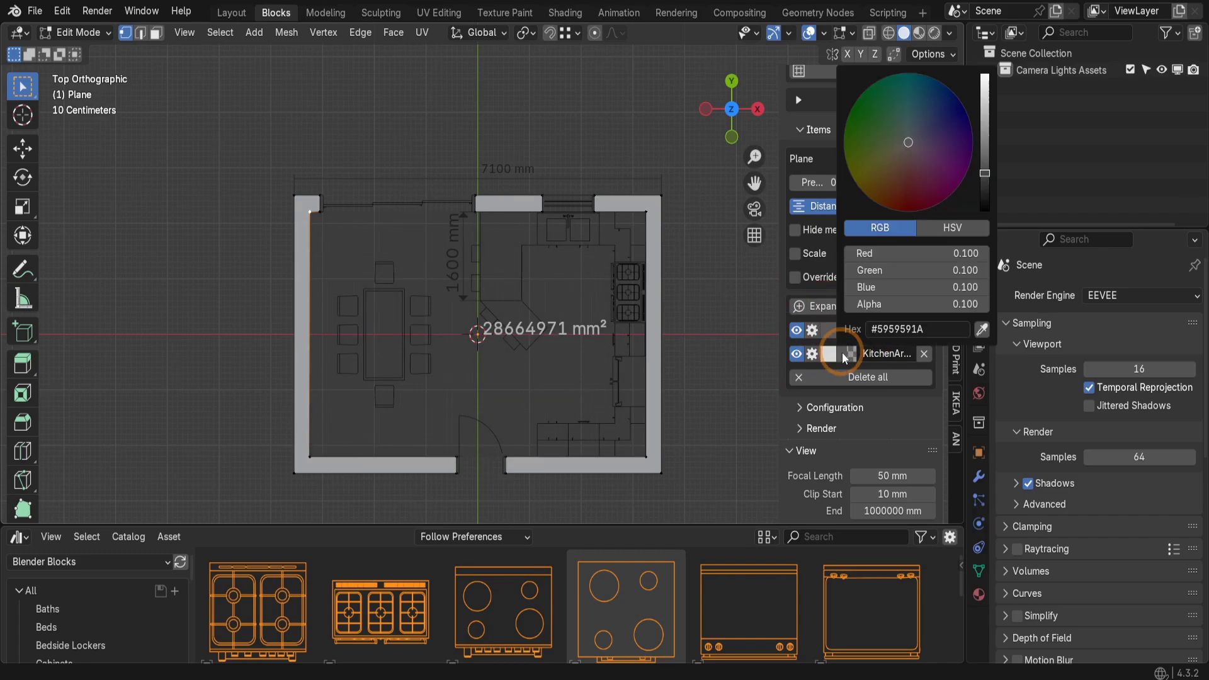
left_click_drag(985, 174, 985, 207)
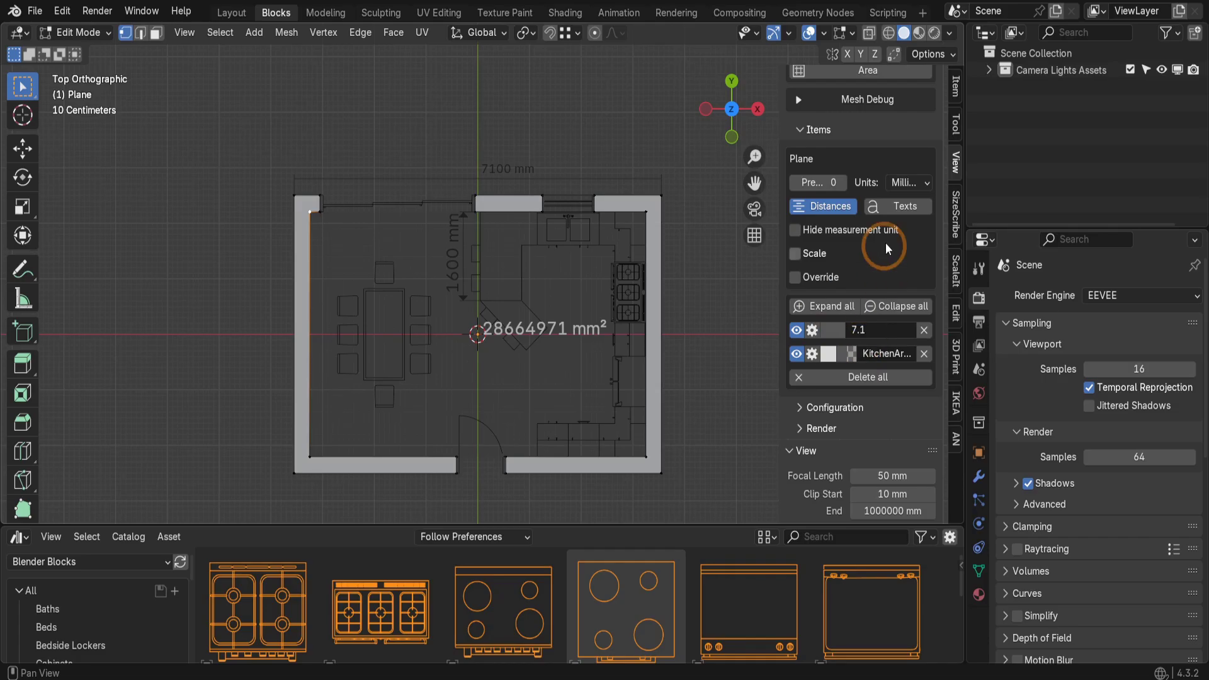
left_click(897, 205)
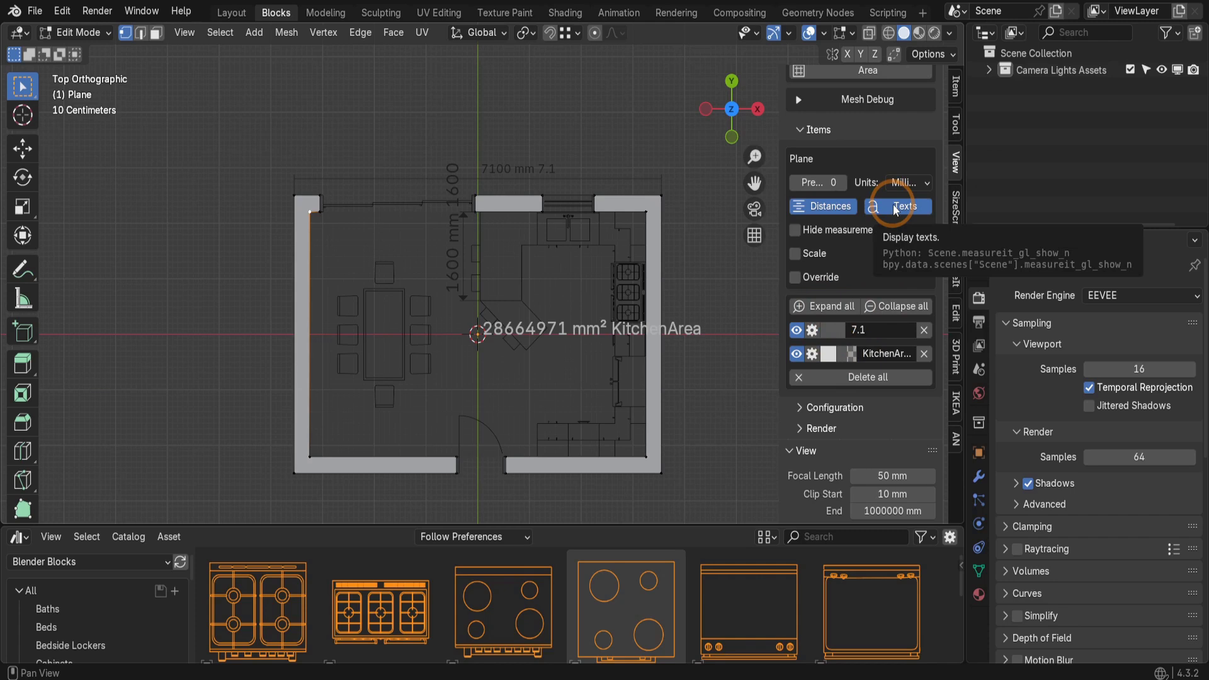
Step: Hide the label on the 7.1 wall dimension
left_click(812, 329)
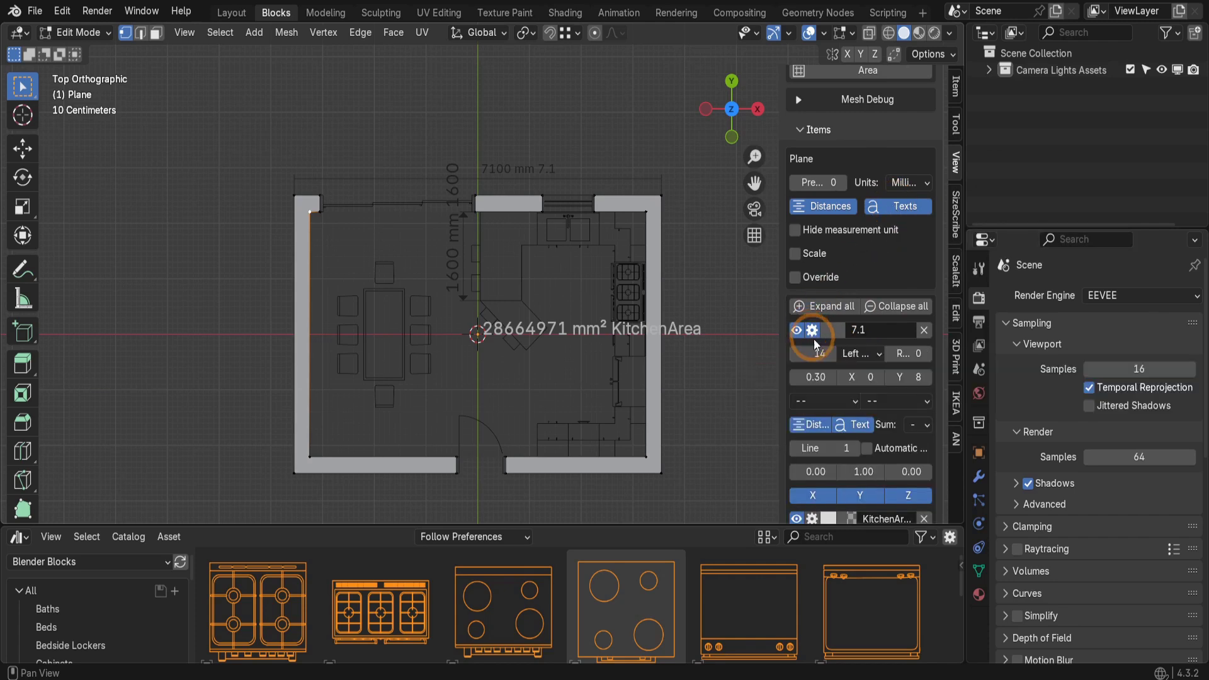
left_click(858, 424)
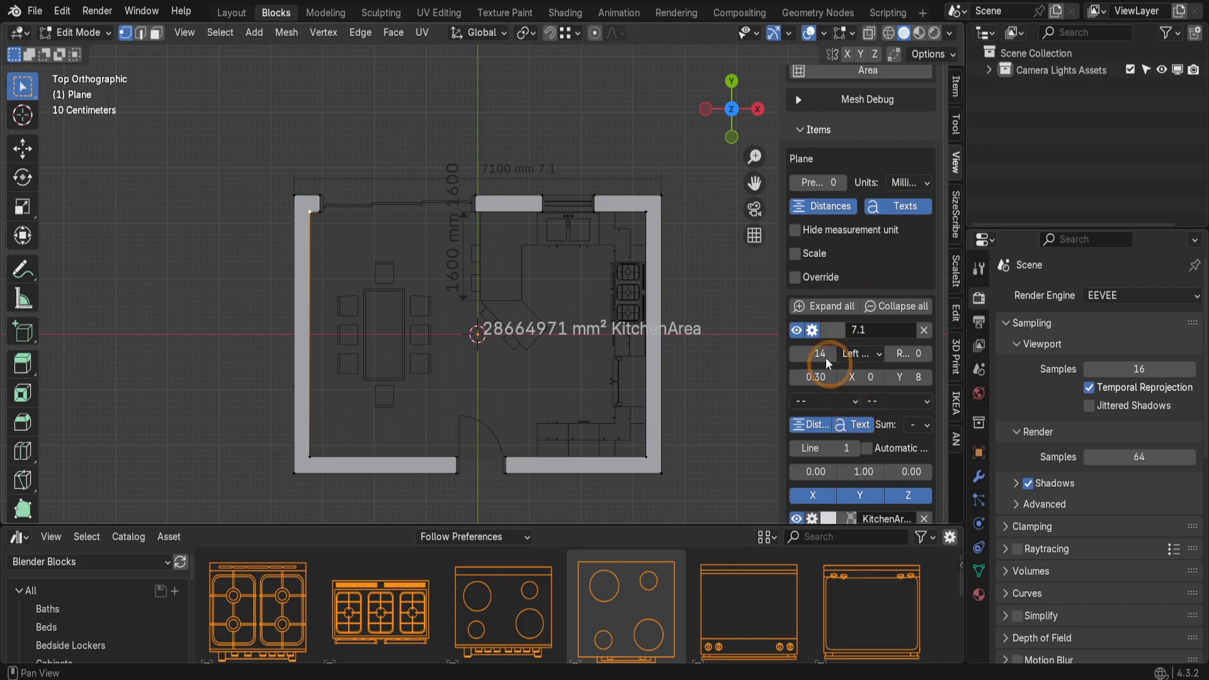
left_click(811, 330)
Step: Offset the KitchenArea label to about X -79, Y -55
left_click(901, 213)
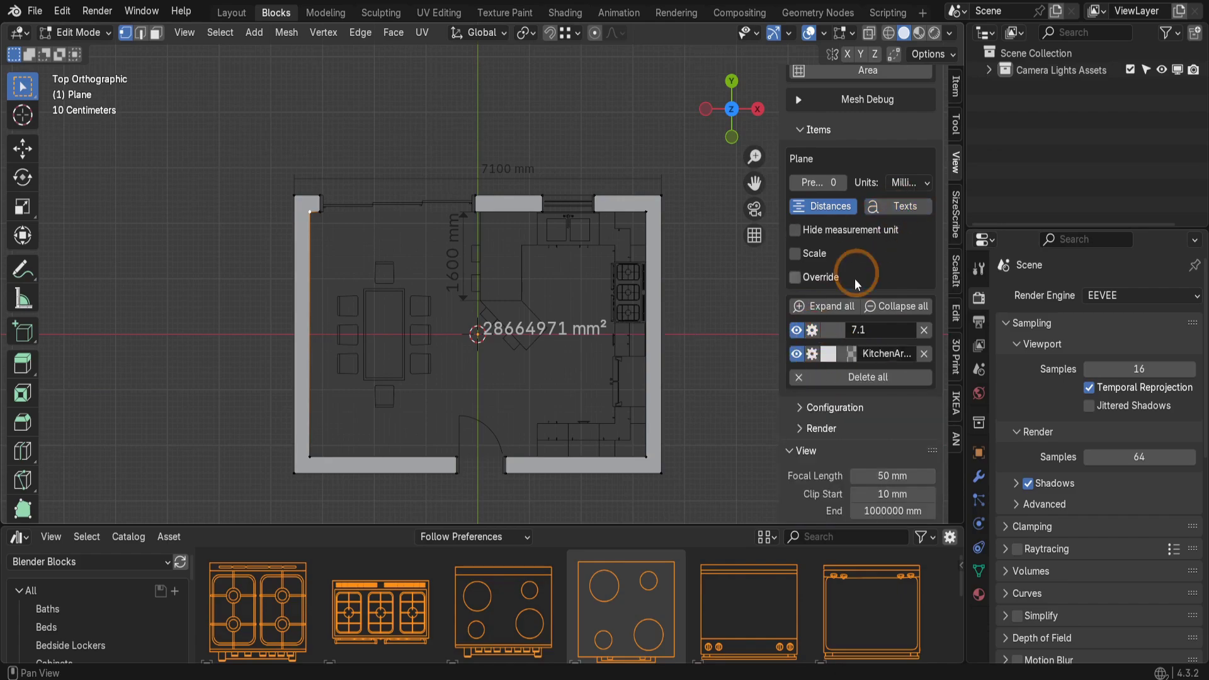
left_click(812, 354)
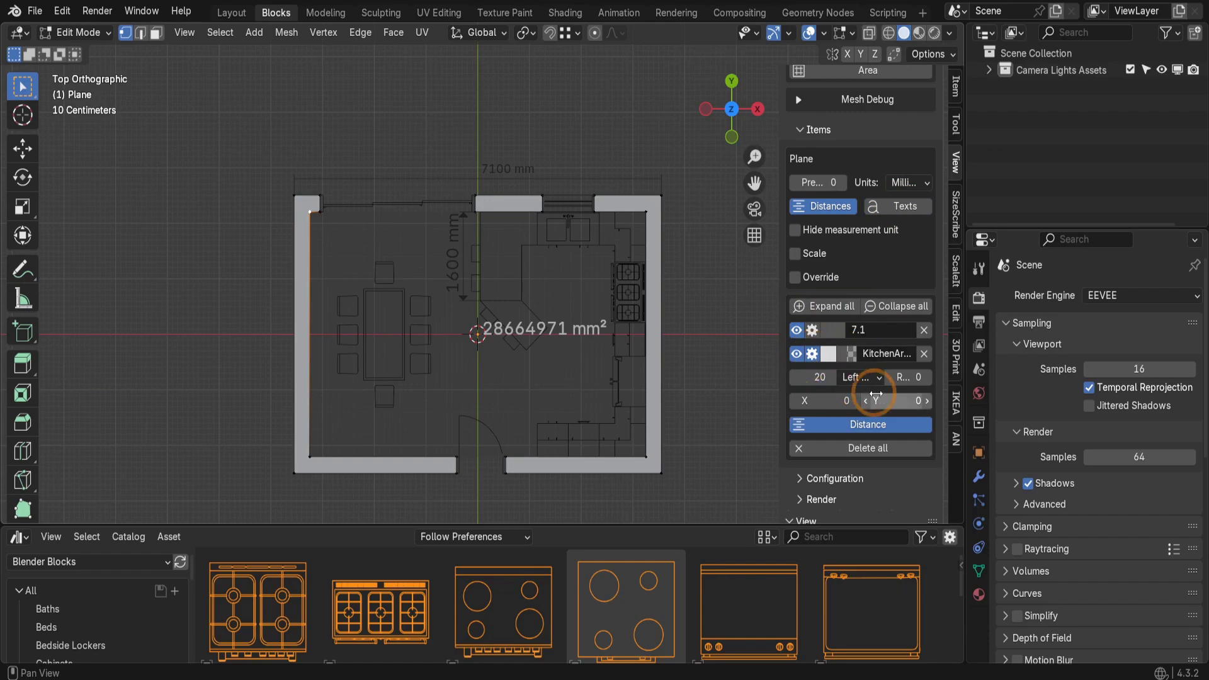
left_click(911, 401)
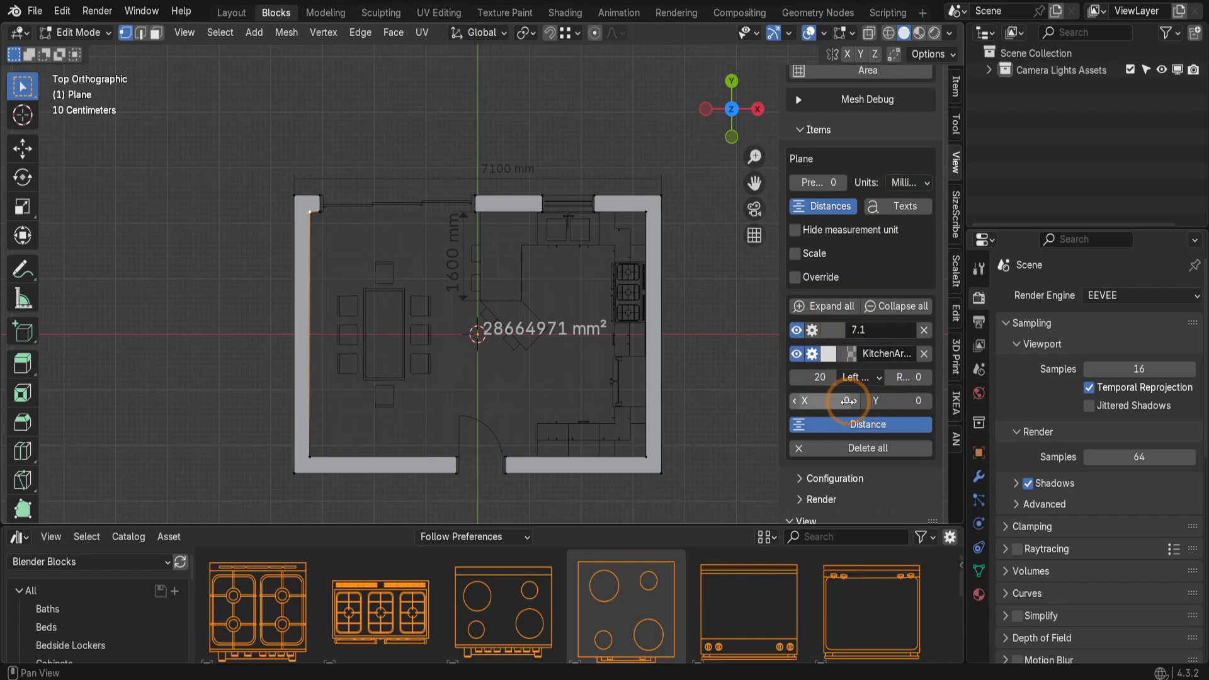
left_click_drag(847, 401, 784, 401)
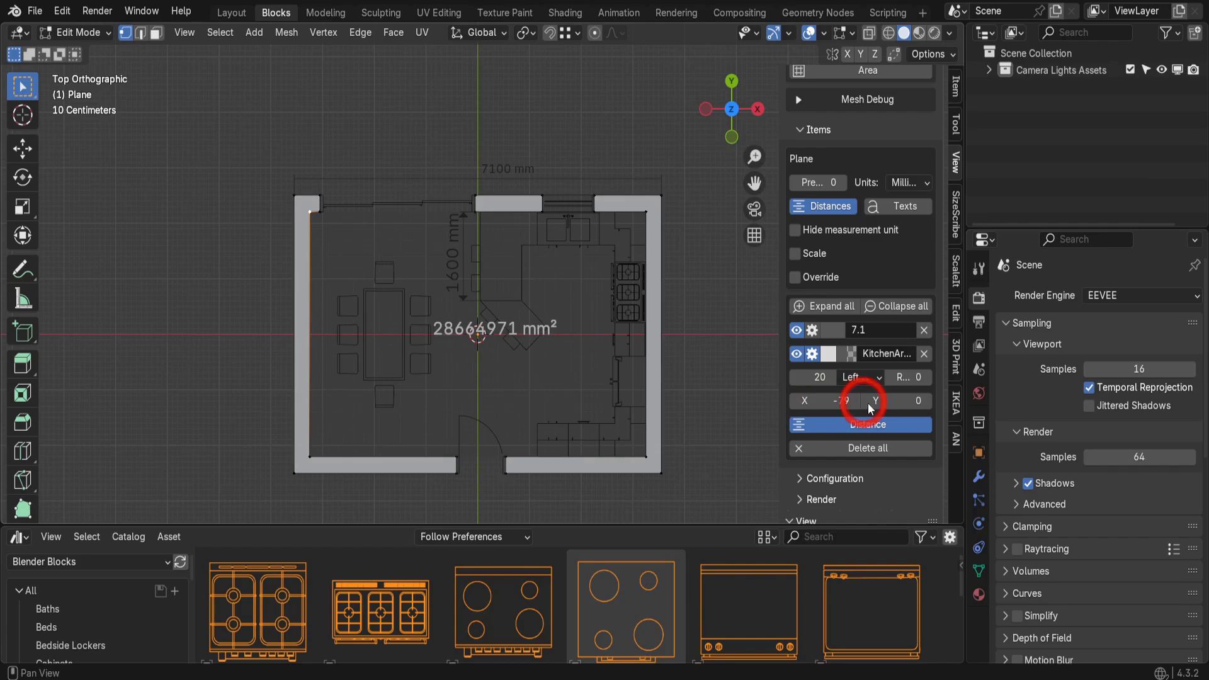
mouse_move(864, 400)
left_mouse_down()
mouse_move(876, 401)
mouse_move(867, 401)
left_mouse_up()
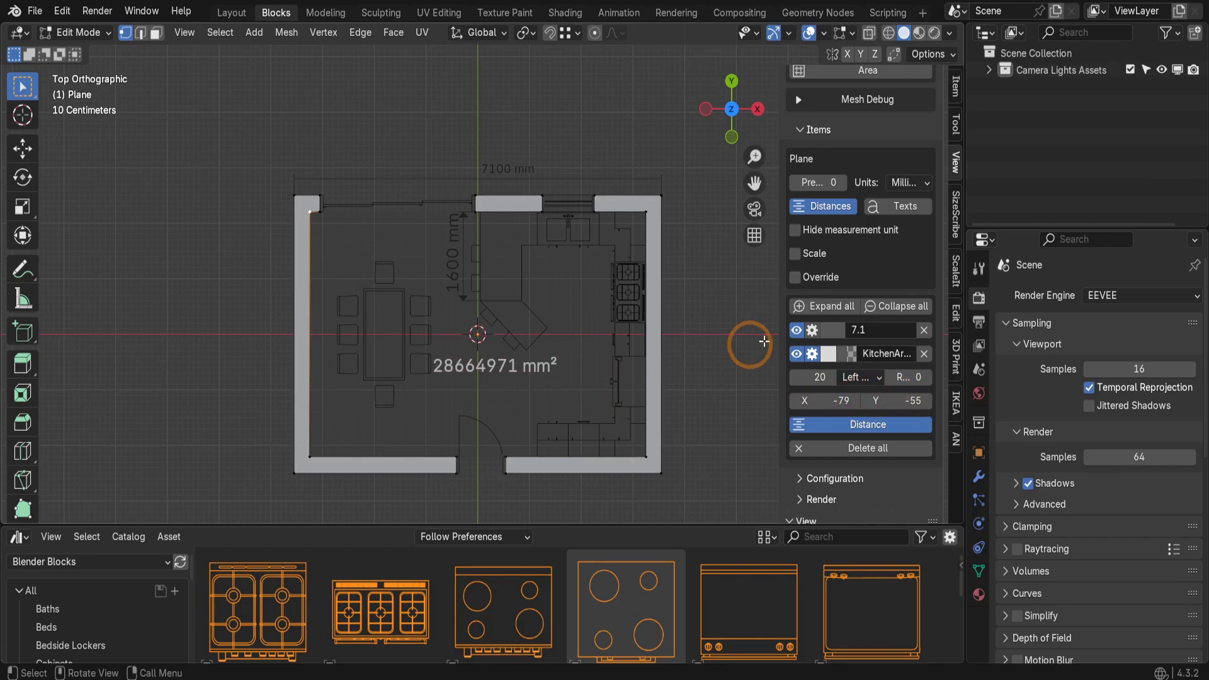
Step: Place the 3D cursor beside the kitchen cooktops and return the walls plane to Object Mode
scroll(831, 321, "up", 5)
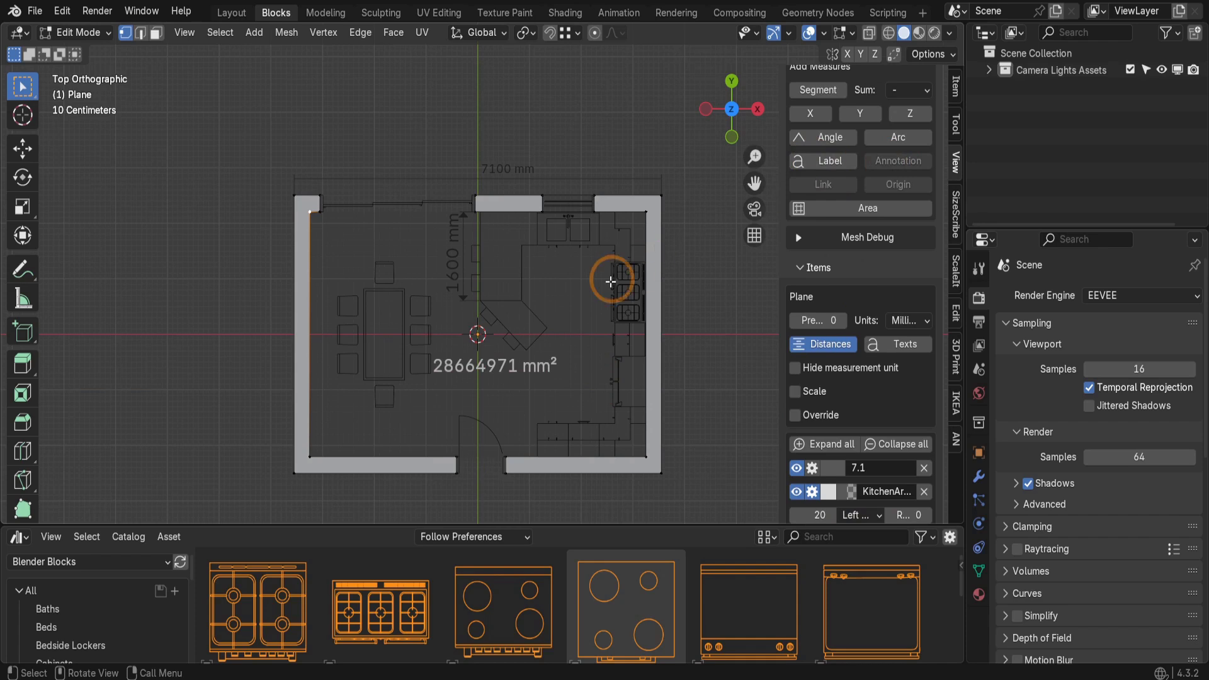
key("shift")
right_click_drag(570, 286, 570, 286, "shift")
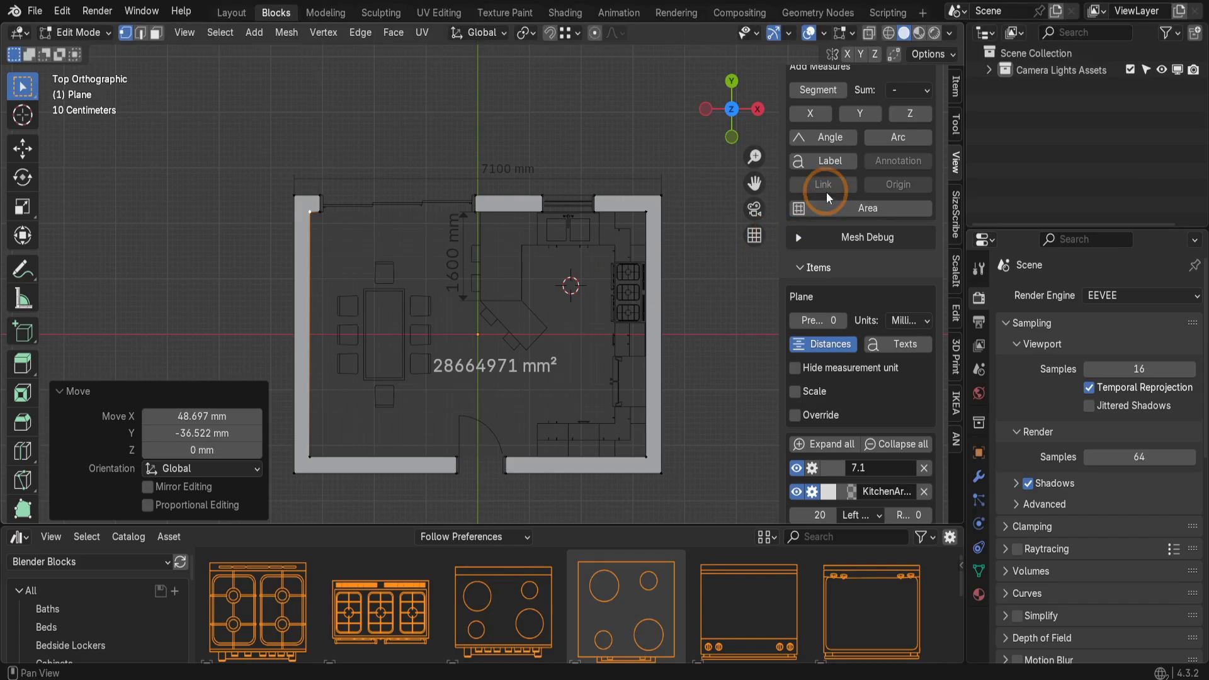
key("Tab")
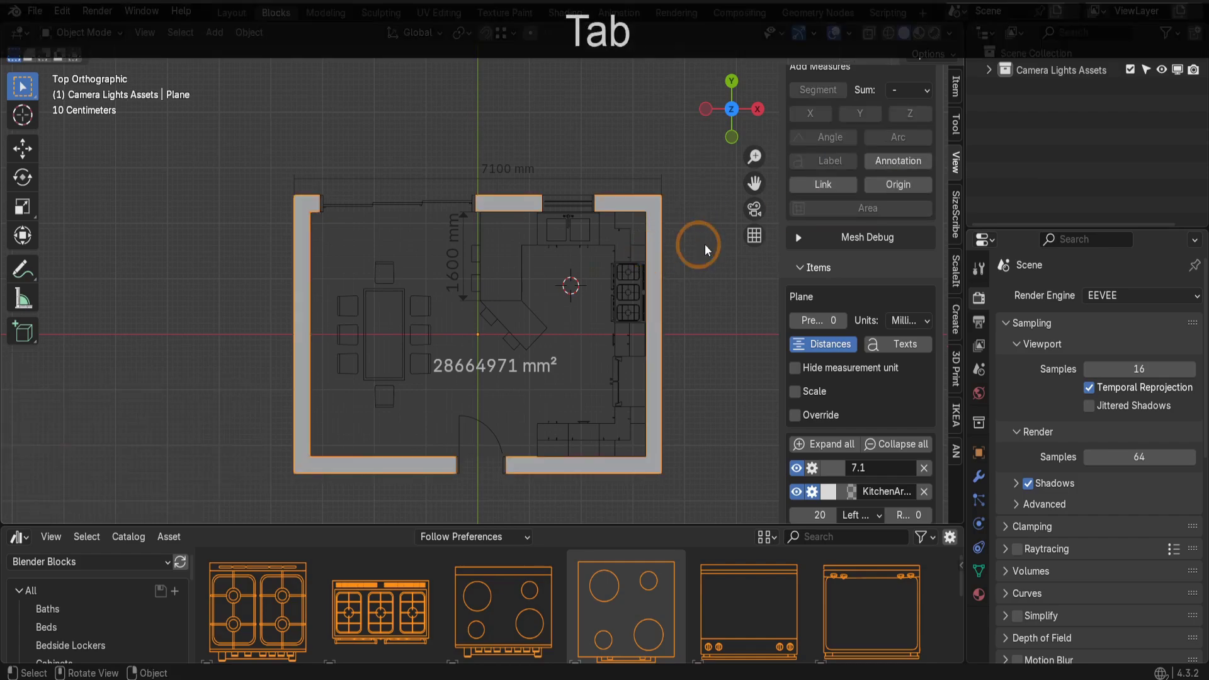
Step: Add a MeasureIt annotation at the 3D cursor and nudge its text offset left
left_click(888, 160)
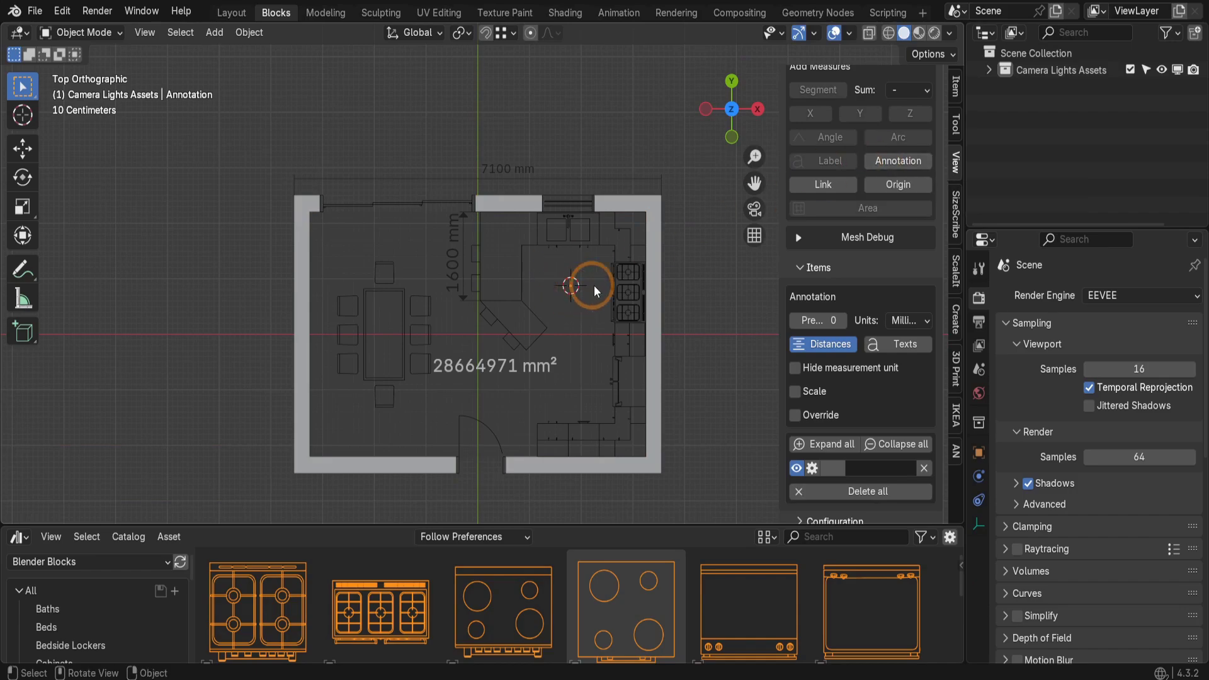
scroll(855, 308, "down", 3)
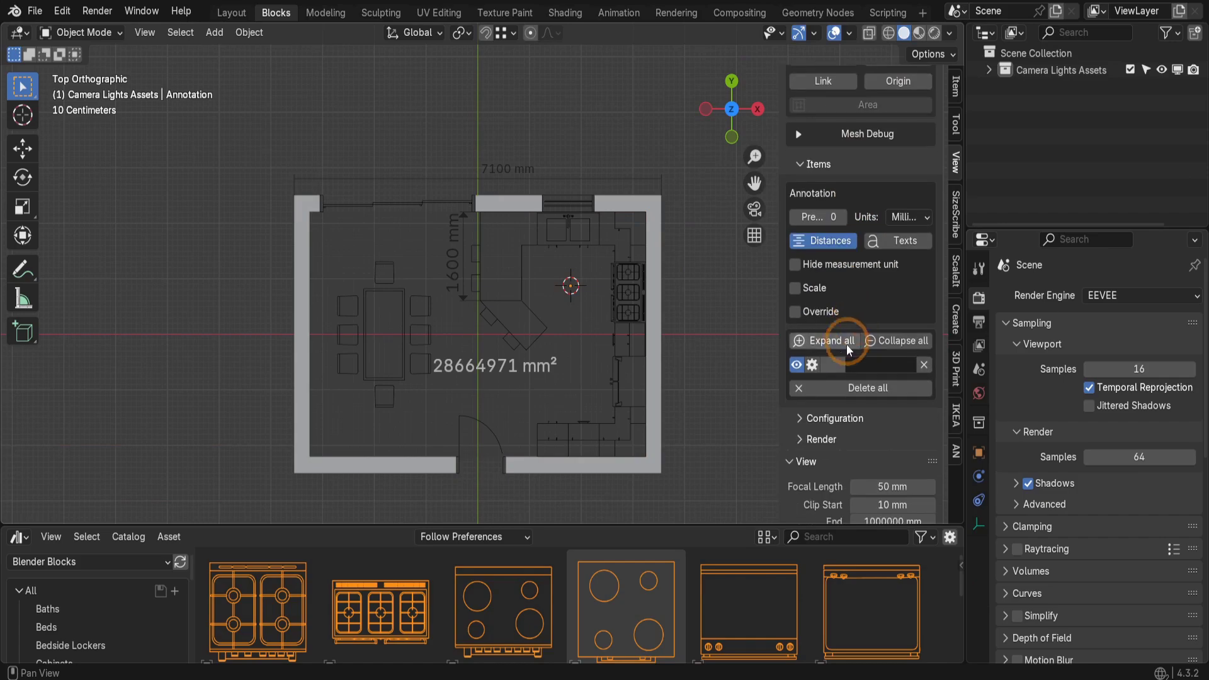
left_click(812, 365)
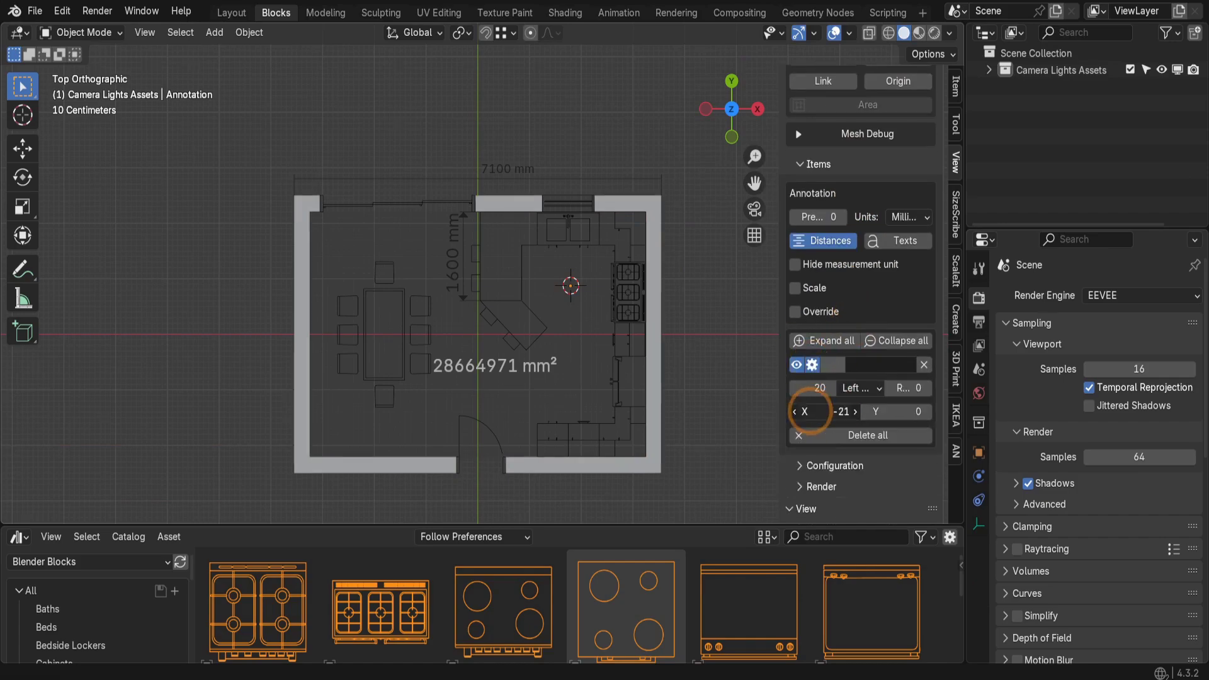
left_click_drag(819, 411, 810, 412)
left_click(812, 364)
scroll(838, 315, "up", 5)
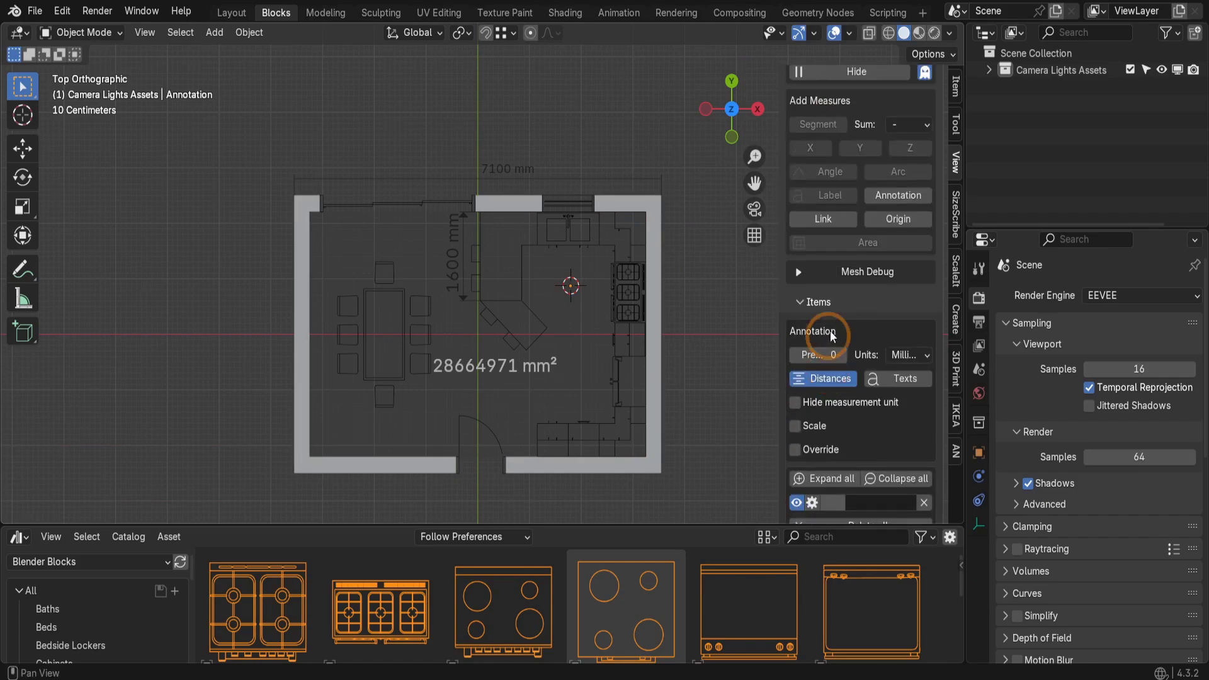
Step: Rename the Annotation object to Annotation_Kitchen in the Outliner
left_click(955, 87)
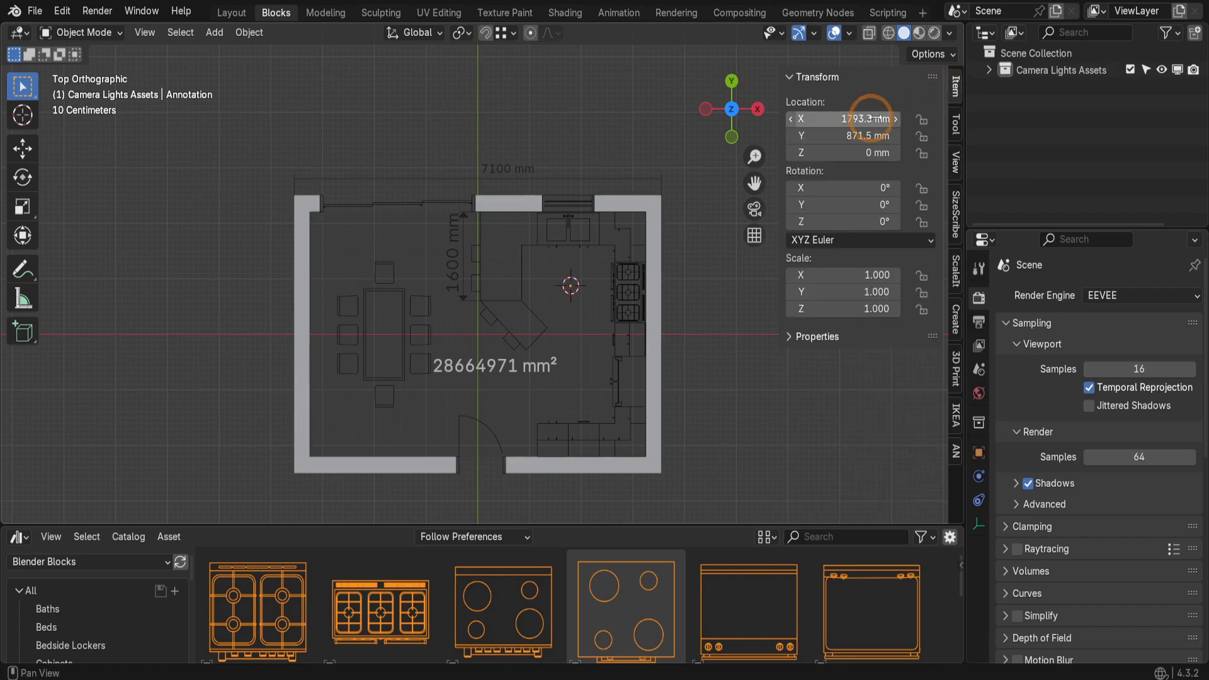
key("KP_Add")
left_click(1057, 88)
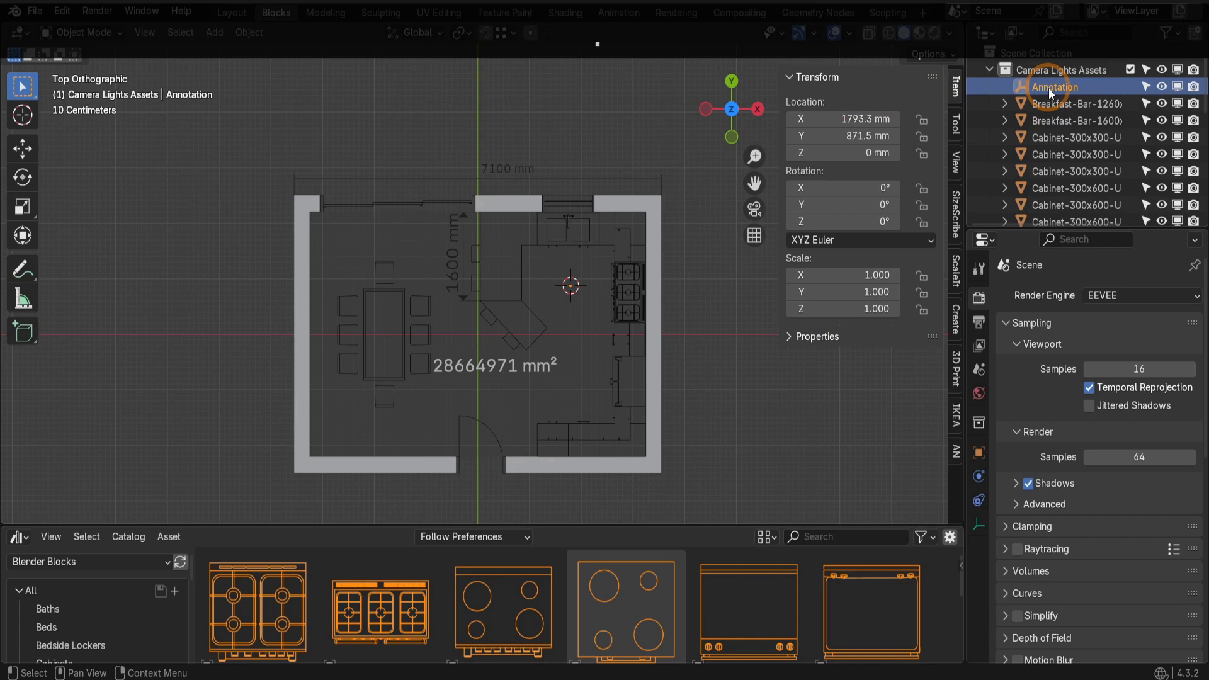
double_click(1071, 87)
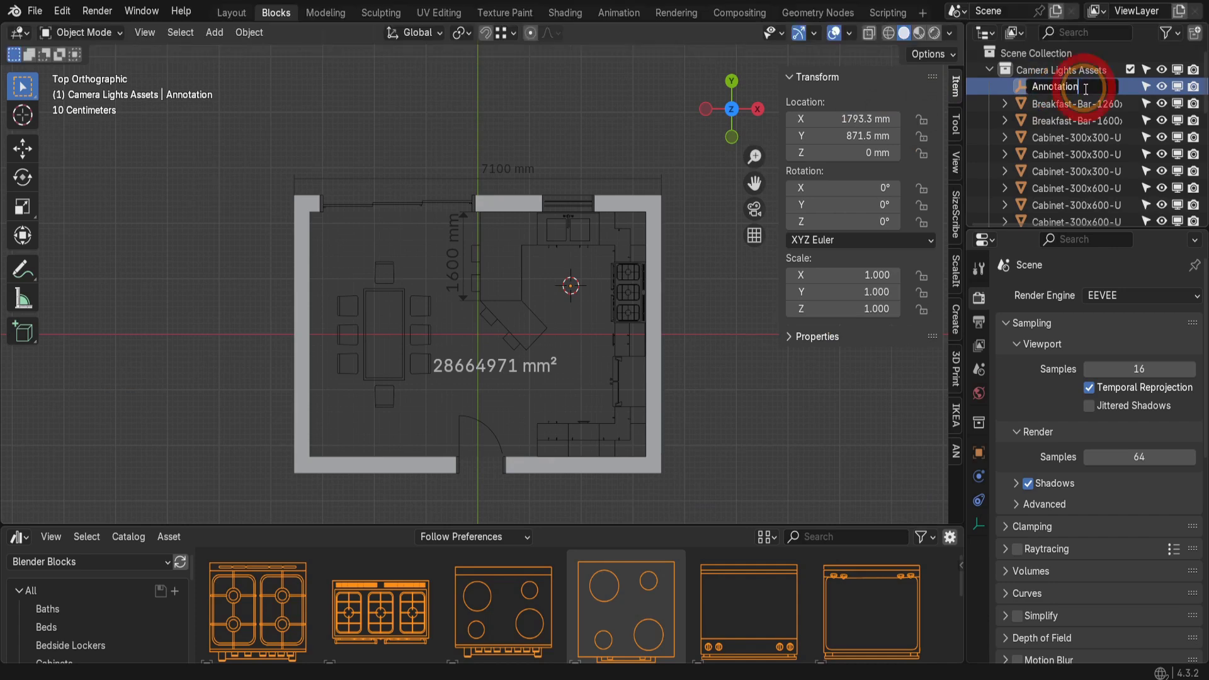
type("_Kitchen")
key("Return")
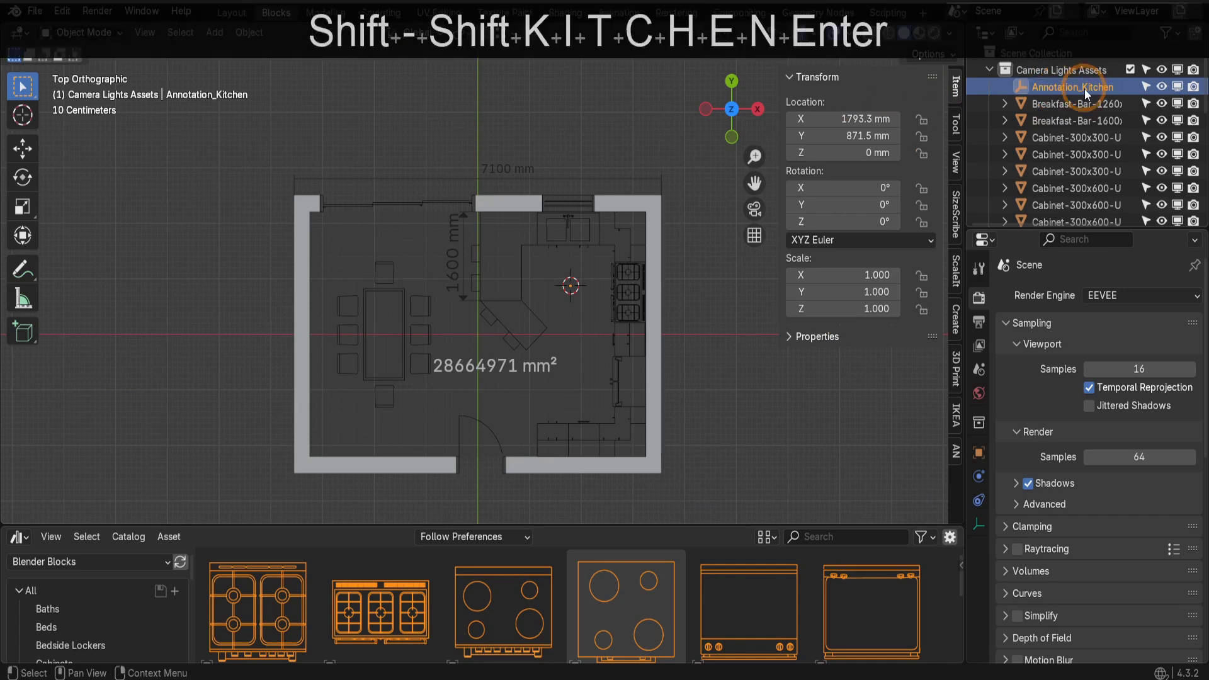
Step: Set the annotation's text to Kitchen
left_click(955, 169)
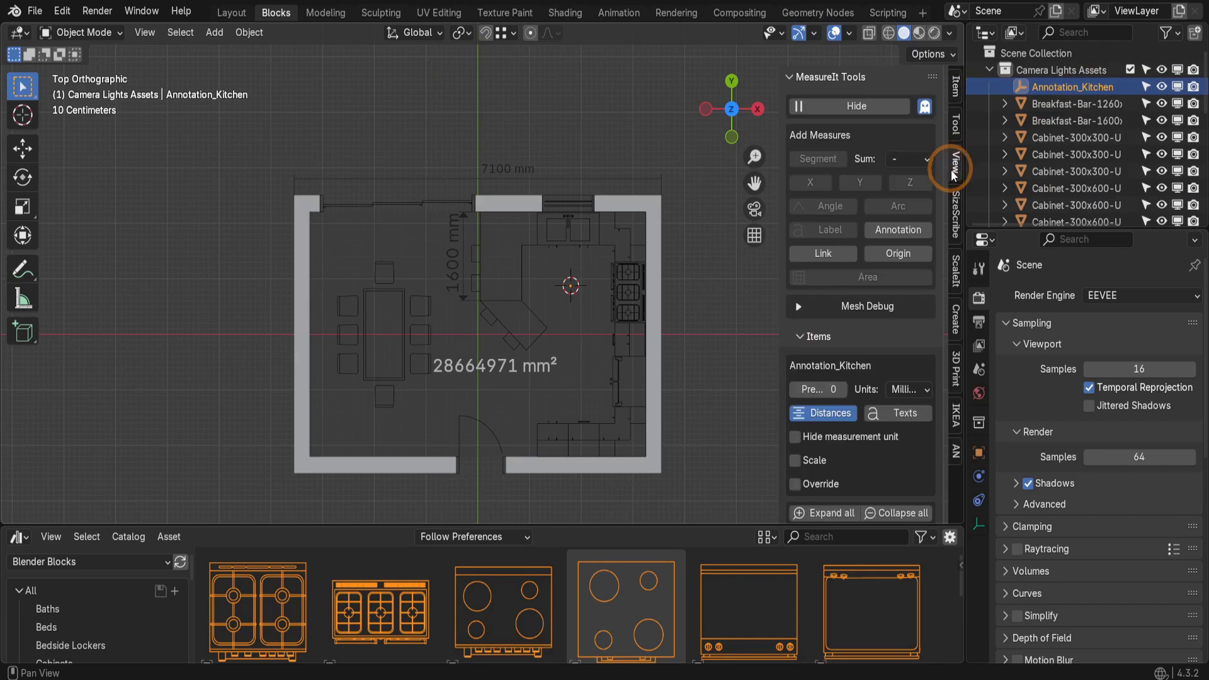
scroll(906, 233, "down", 8)
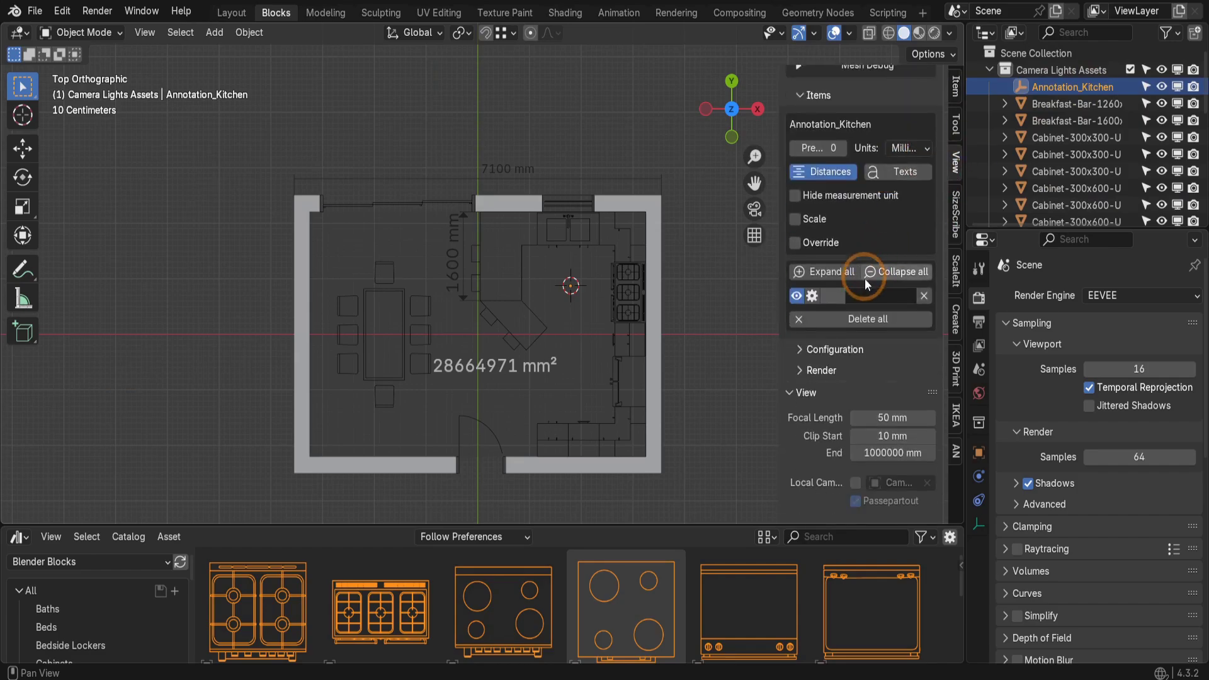
left_click(867, 294)
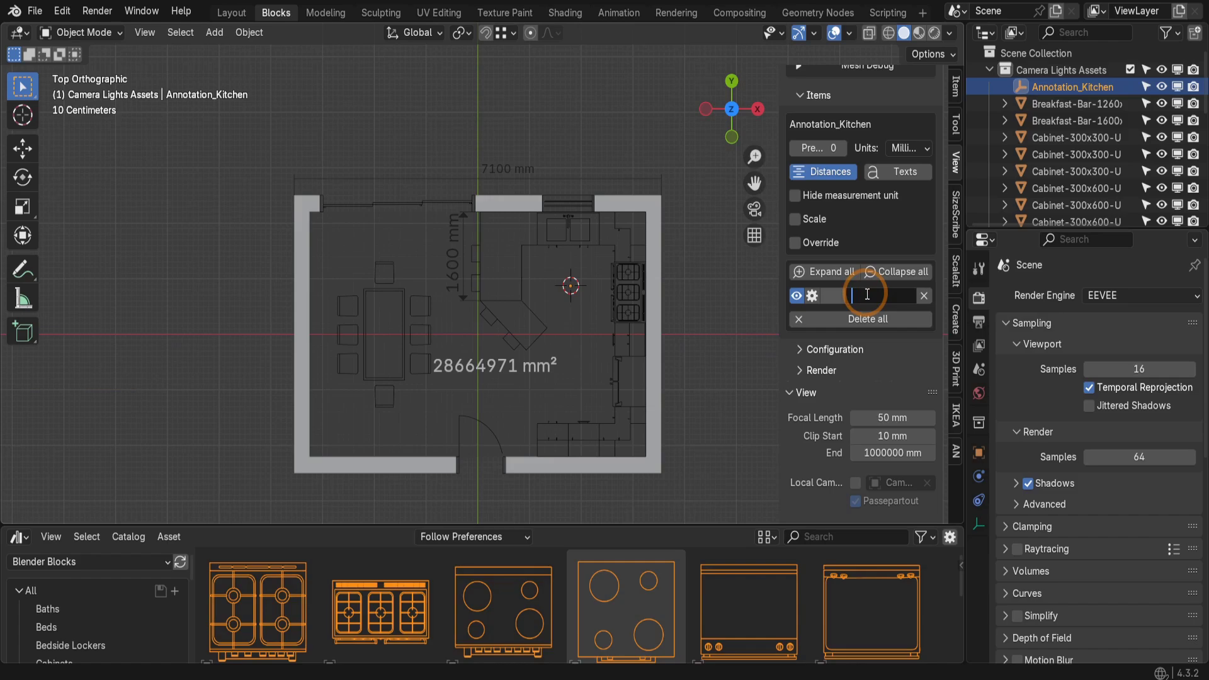
type("Kitchen")
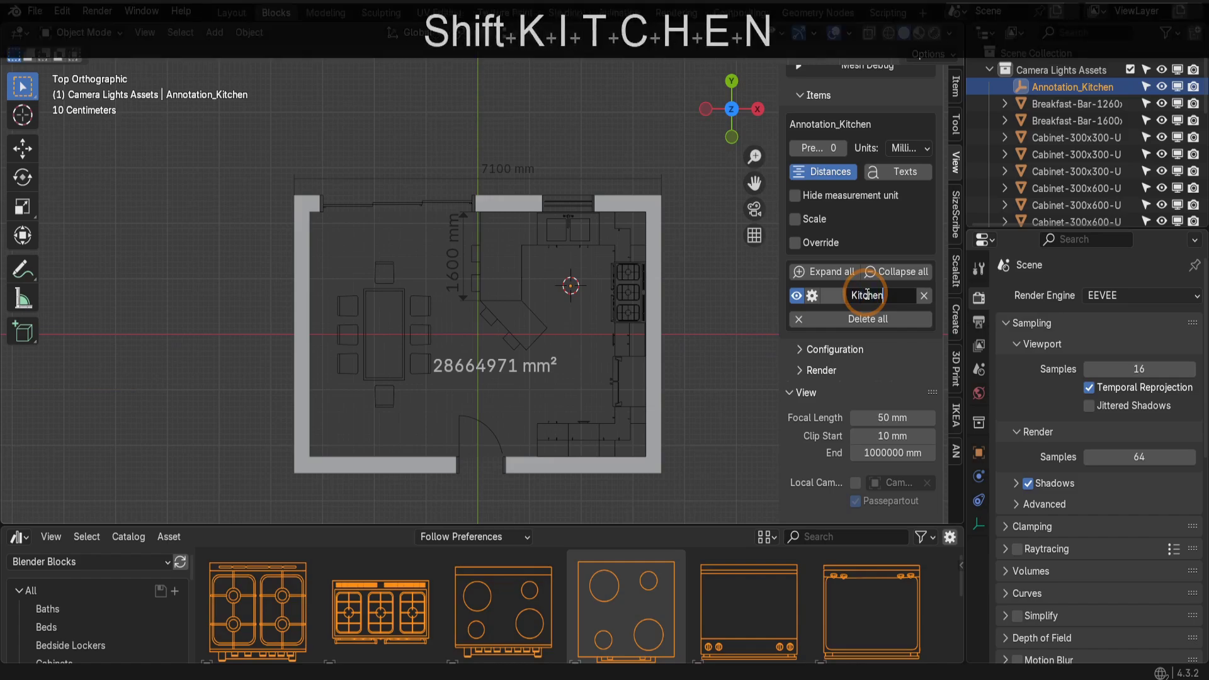
key("Return")
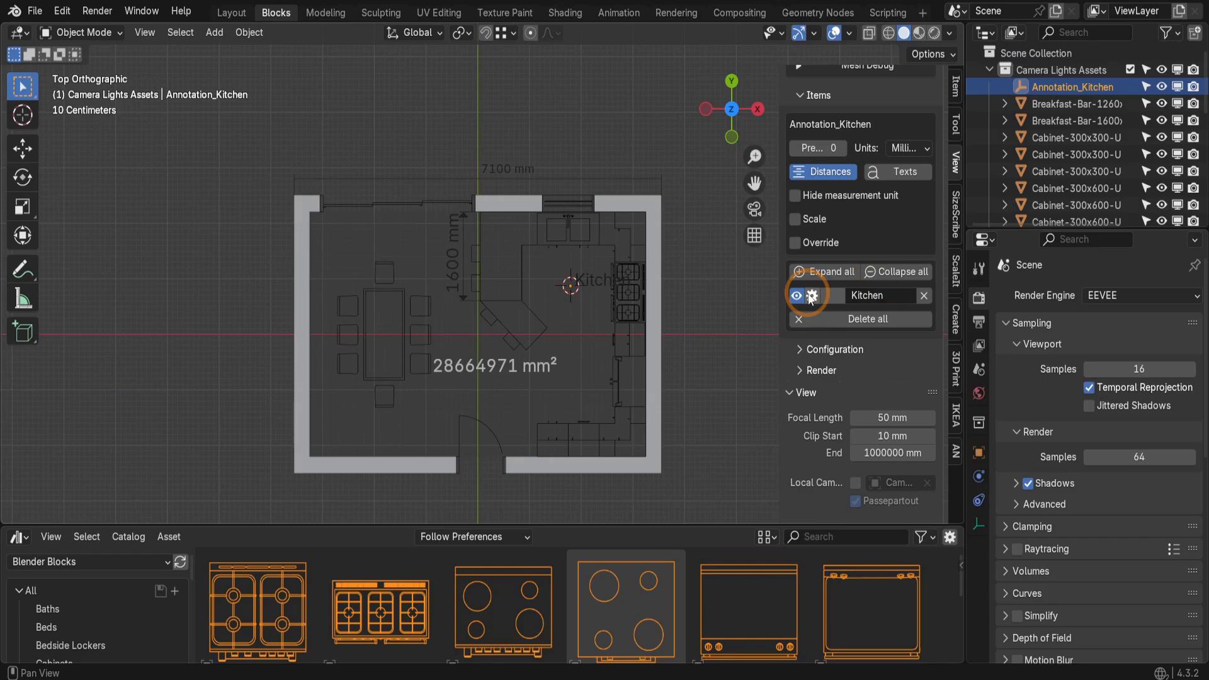
Step: Give the Kitchen annotation text size 23 and X offset -60
left_click(812, 296)
left_click(796, 342)
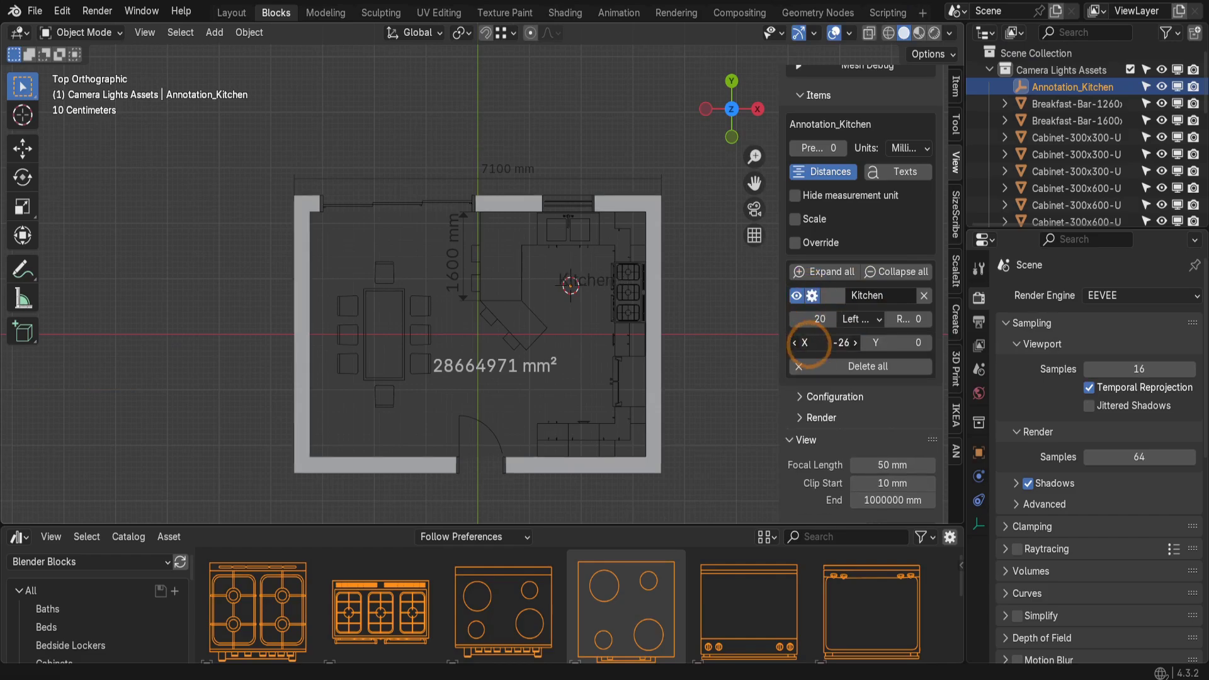
left_click(795, 343)
left_click(794, 342)
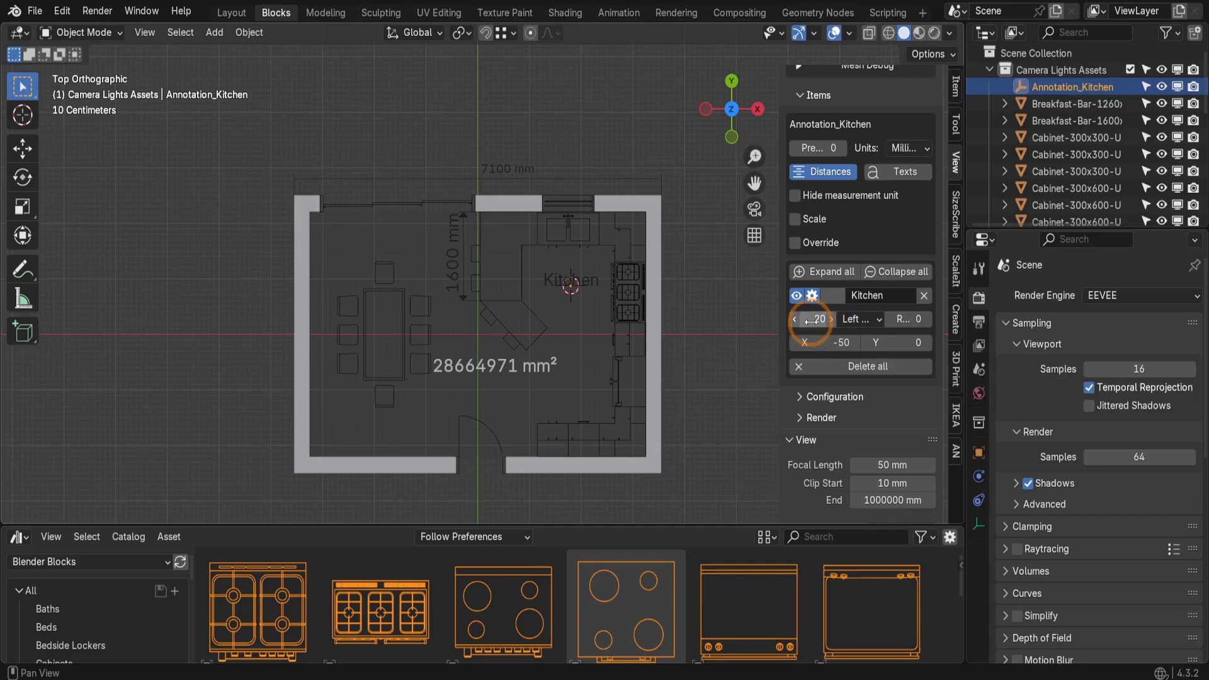
left_click(830, 319)
left_click(830, 319)
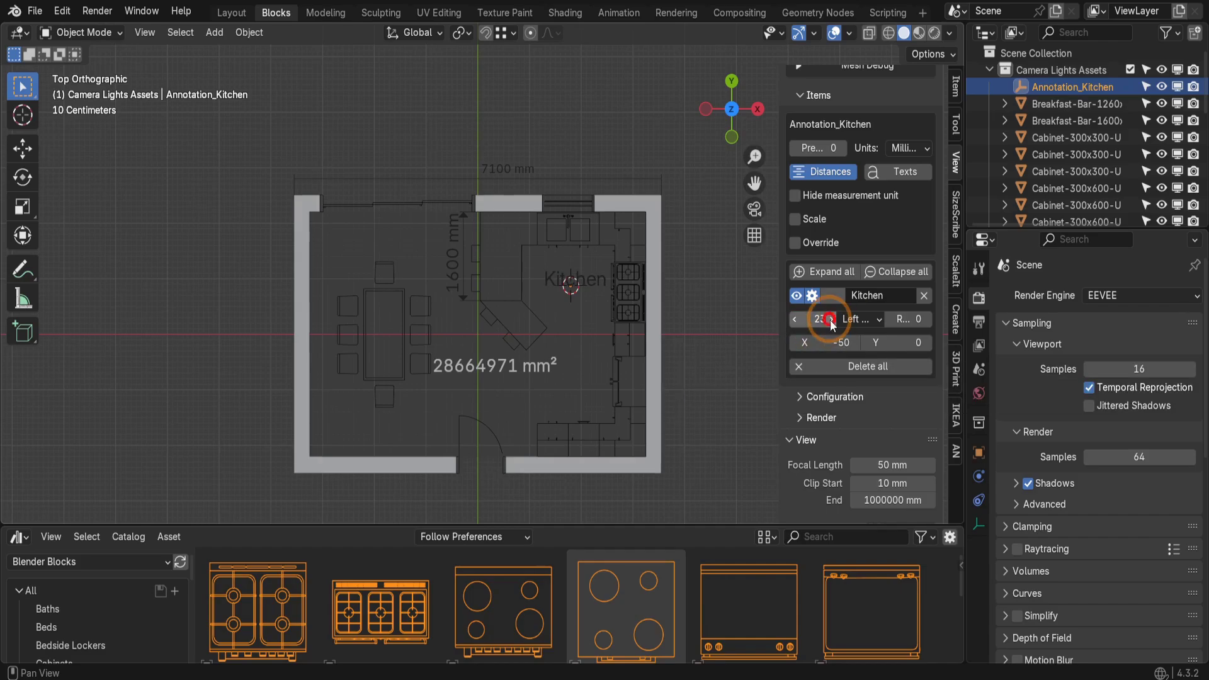
left_click(830, 319)
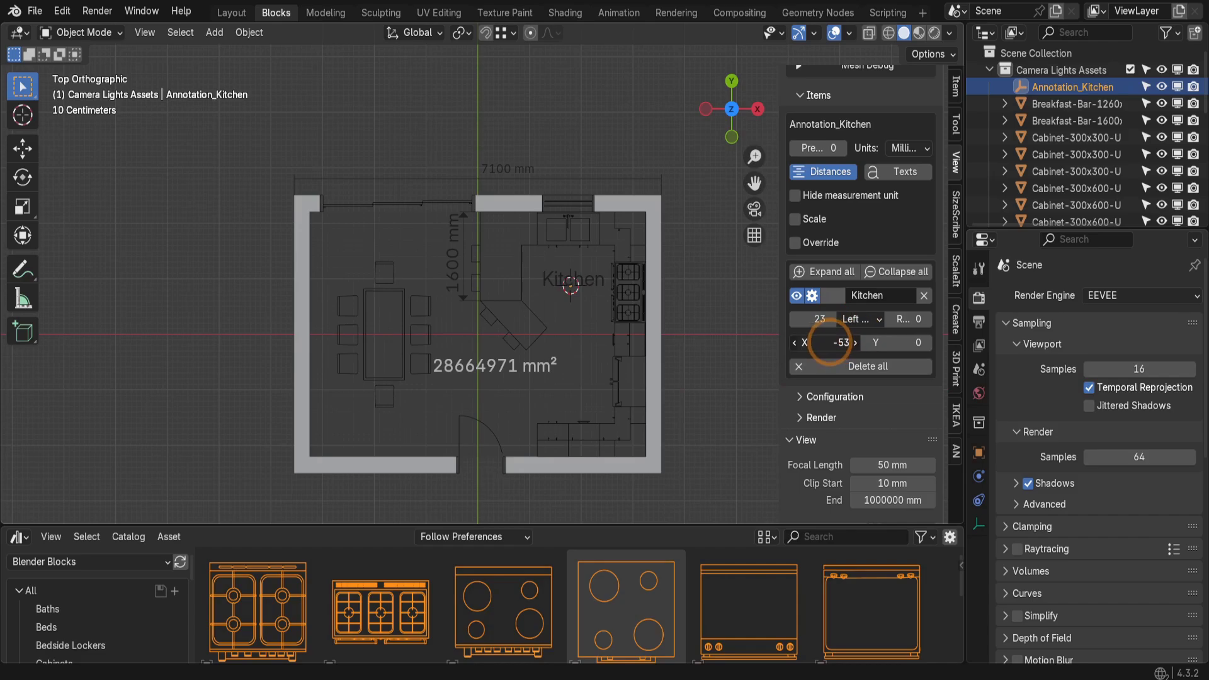
left_click_drag(834, 343, 834, 342)
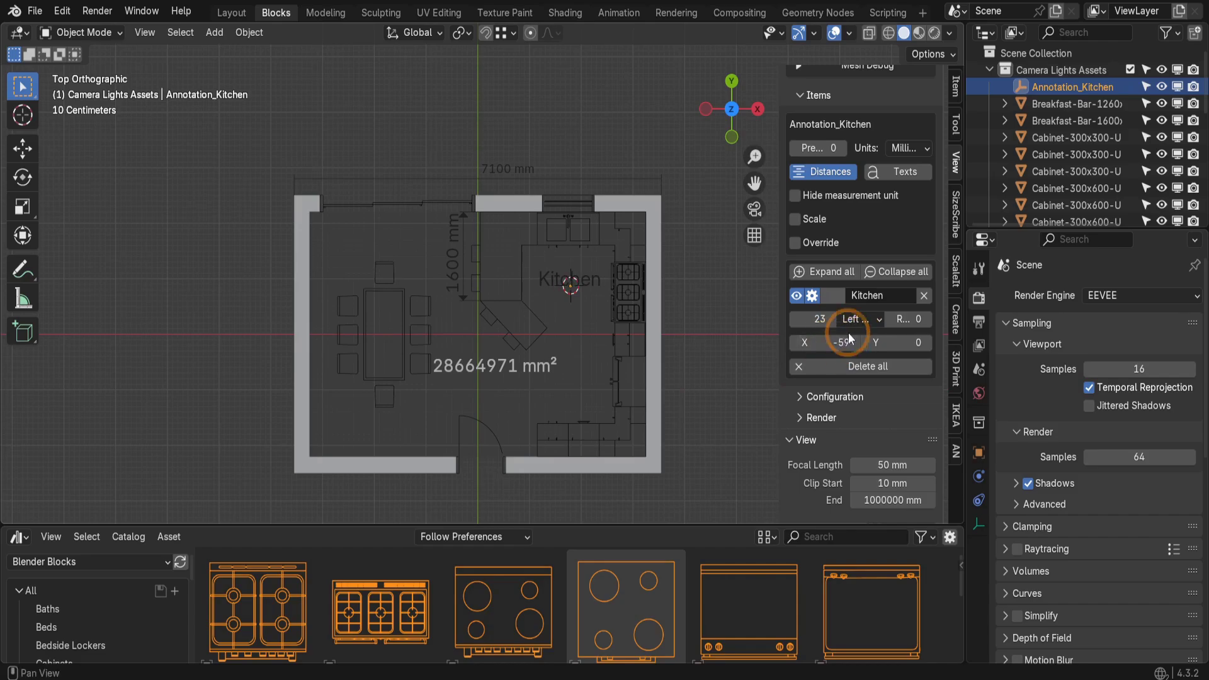
left_click(795, 342)
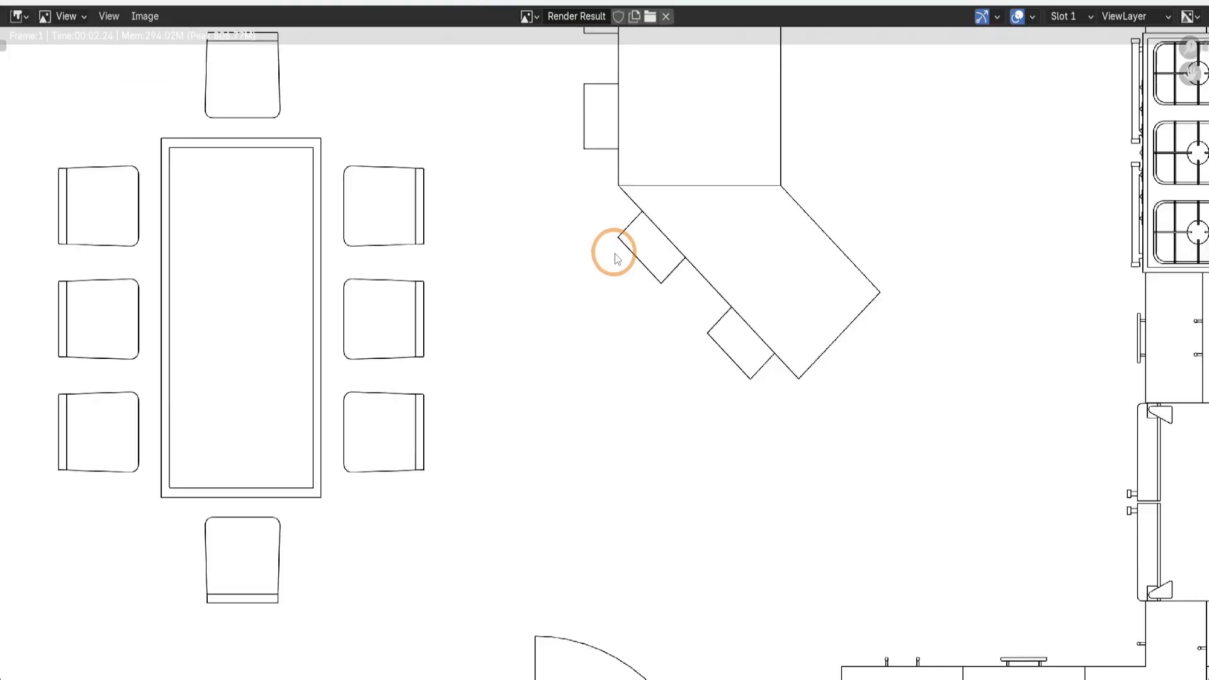
scroll(629, 331, "down", 1)
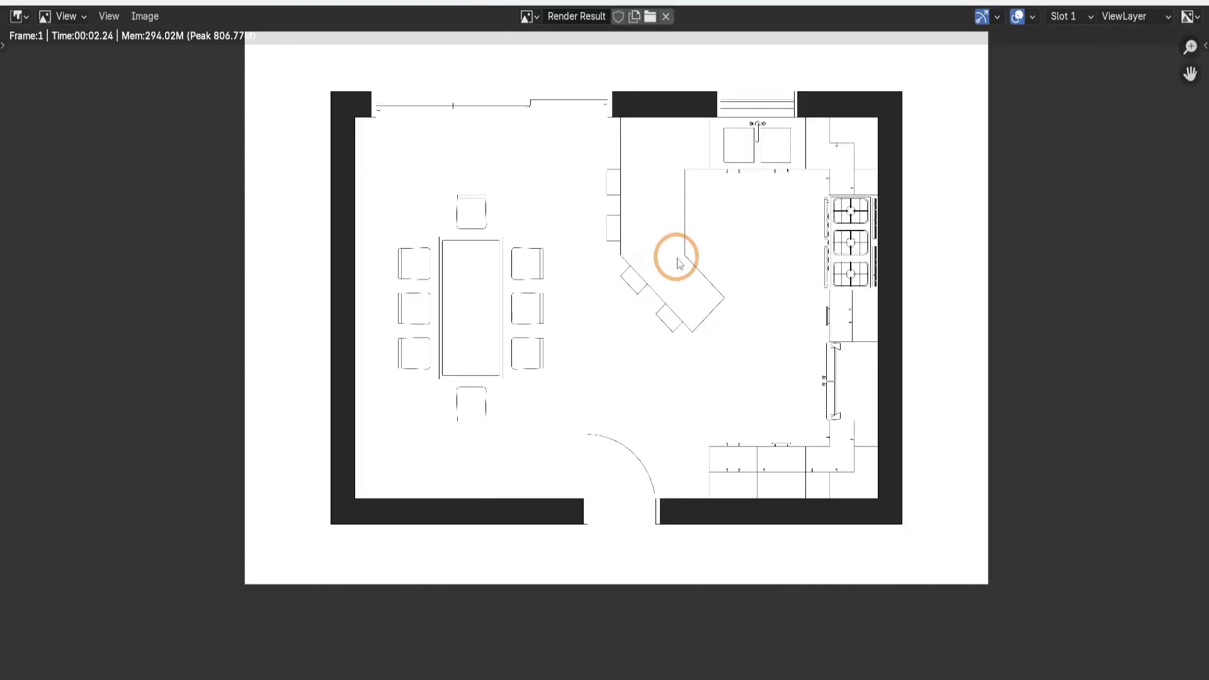
scroll(704, 162, "up", 1)
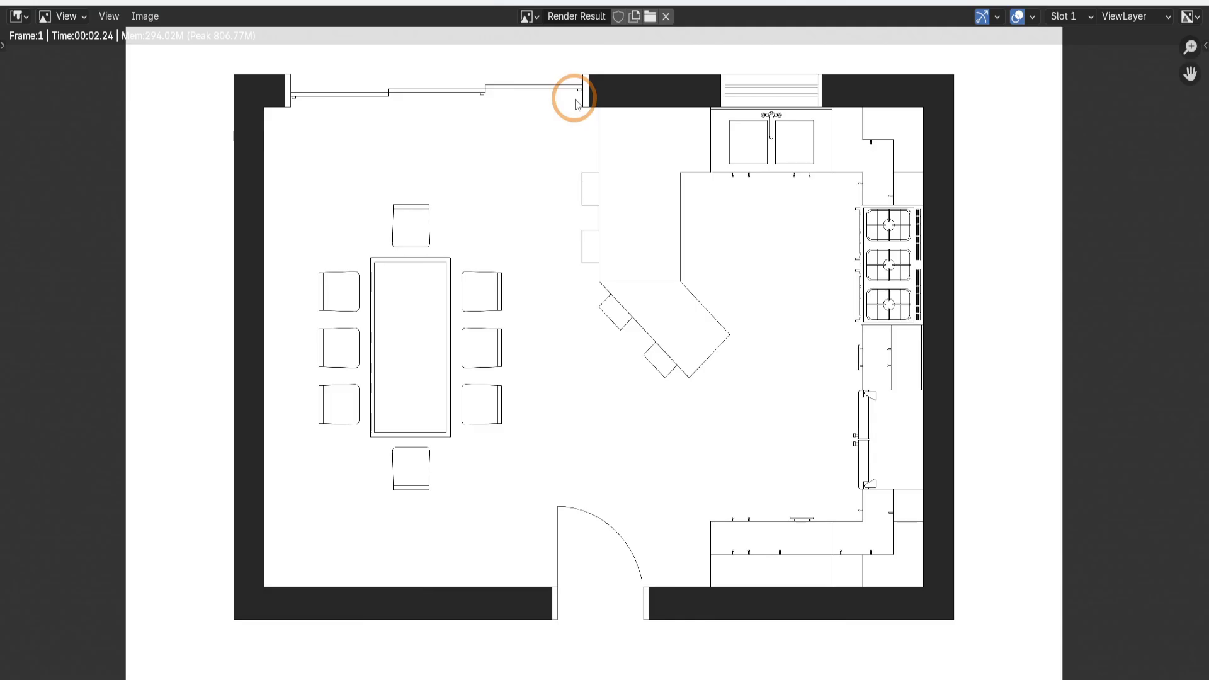
left_click(1196, 3)
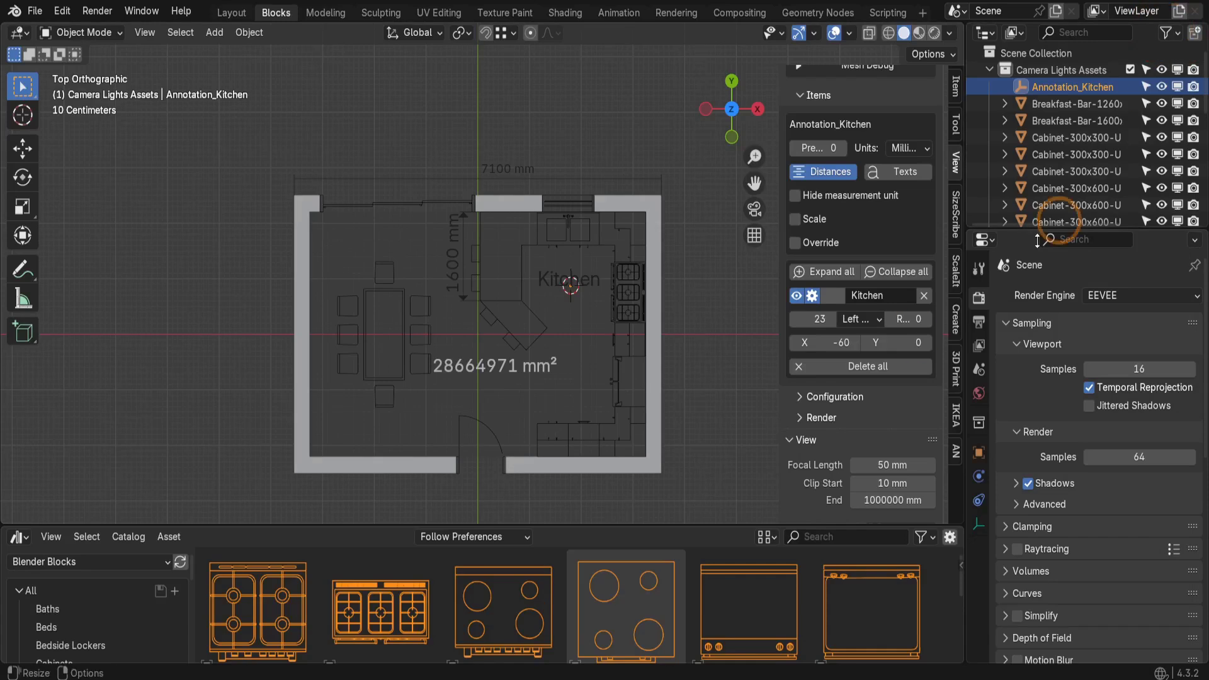
Step: Expand MeasureIt's Render settings, keep Frame mode, and render the dimension overlay
left_click(805, 418)
scroll(806, 409, "down", 6)
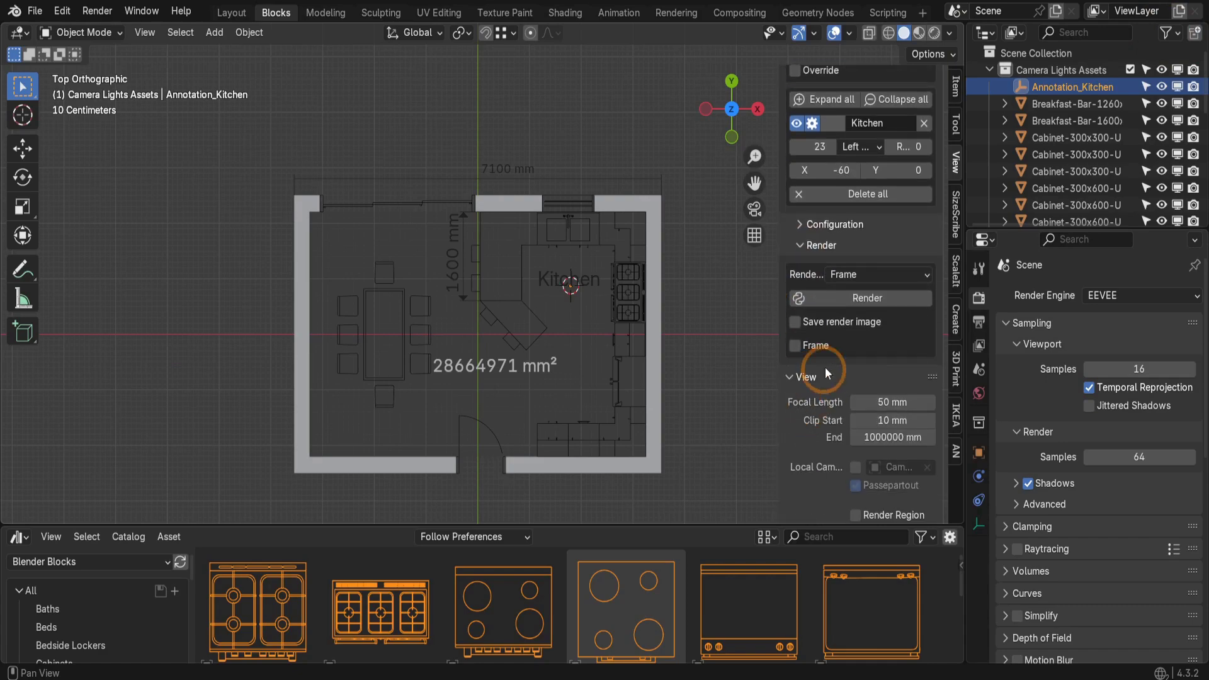
left_click(865, 276)
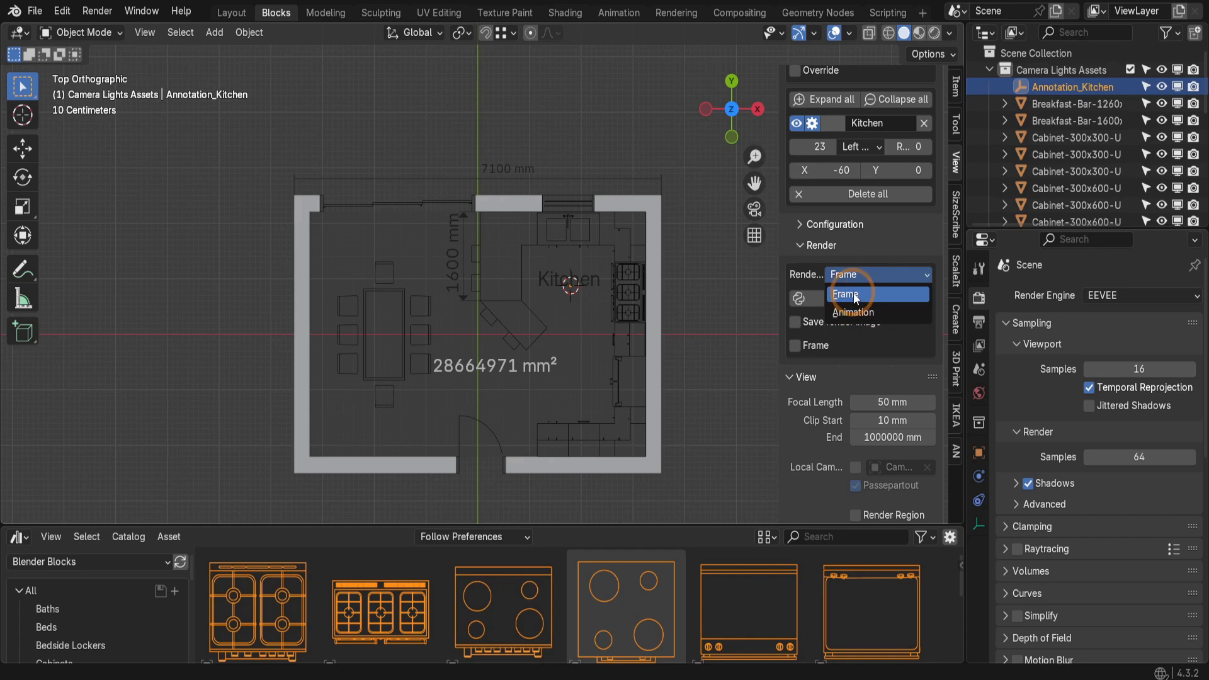
left_click(855, 294)
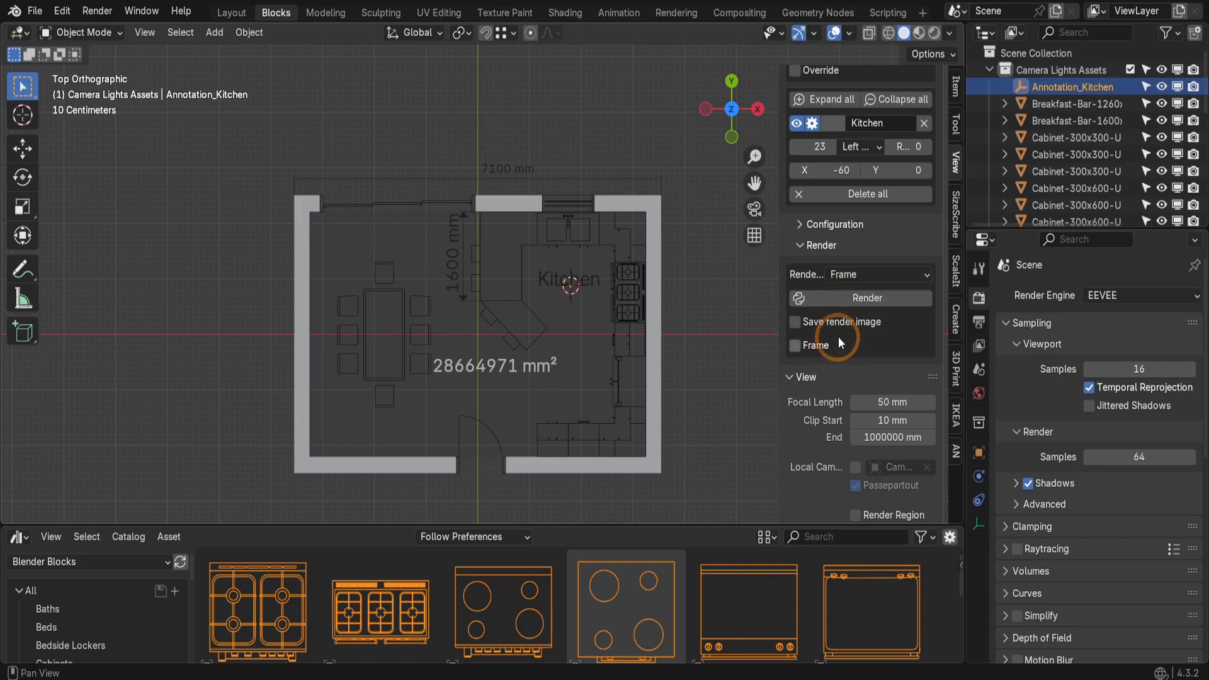
left_click(859, 297)
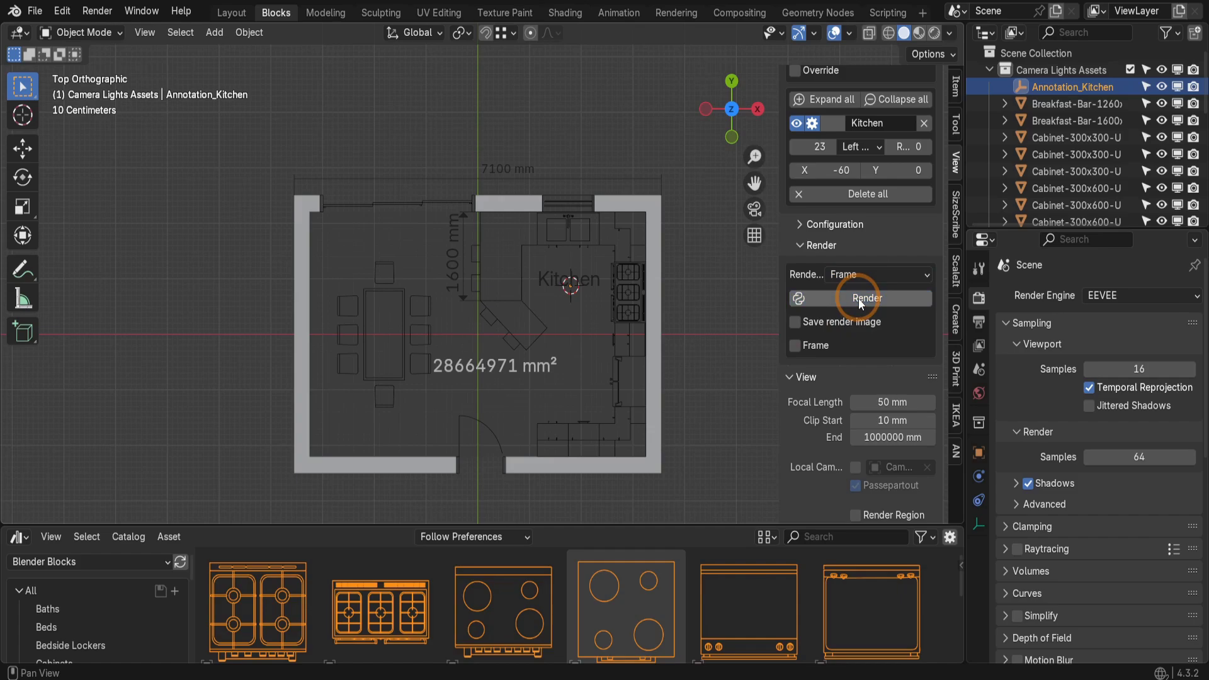
Step: Render the floor plan with F12, compare measureit_output with Render Result, then close the window
key("F12")
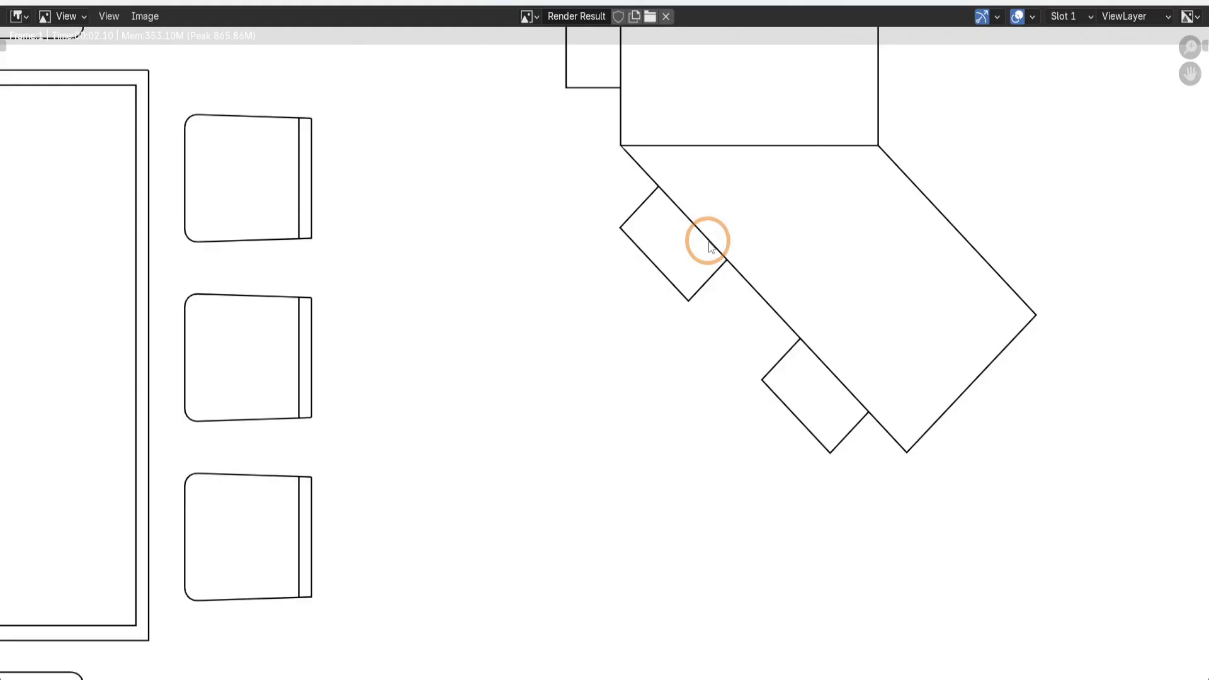
scroll(700, 243, "down", 6)
scroll(598, 350, "up", 1)
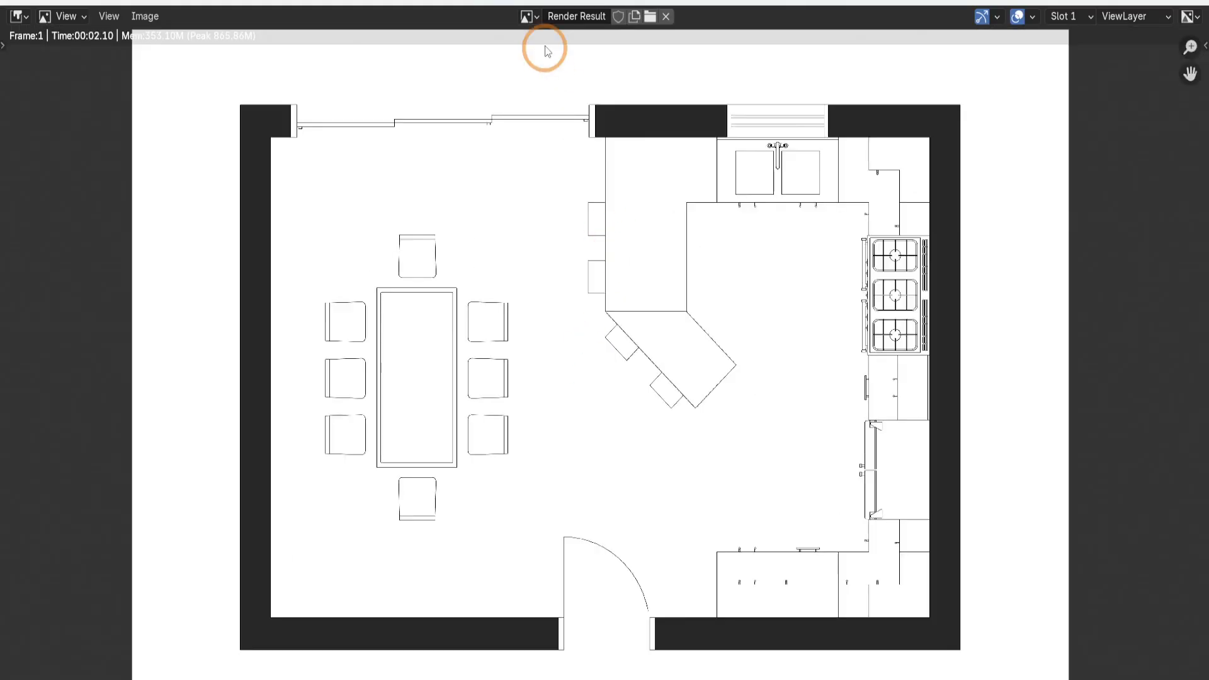
left_click(527, 17)
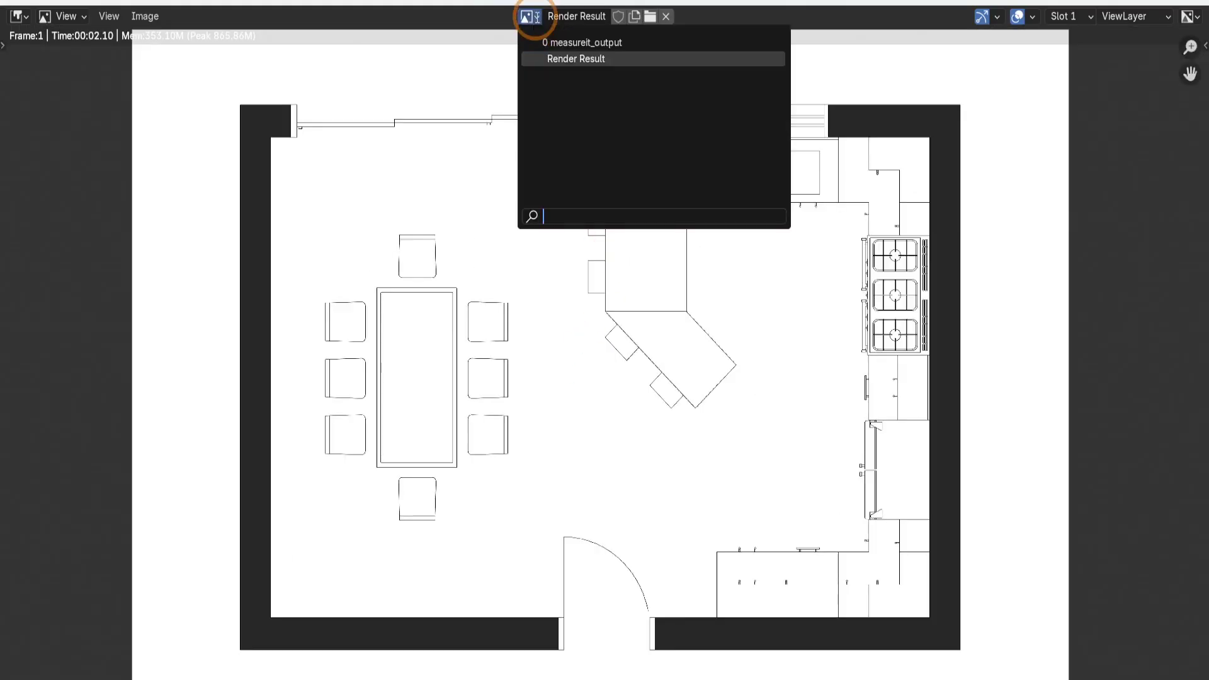
left_click(575, 42)
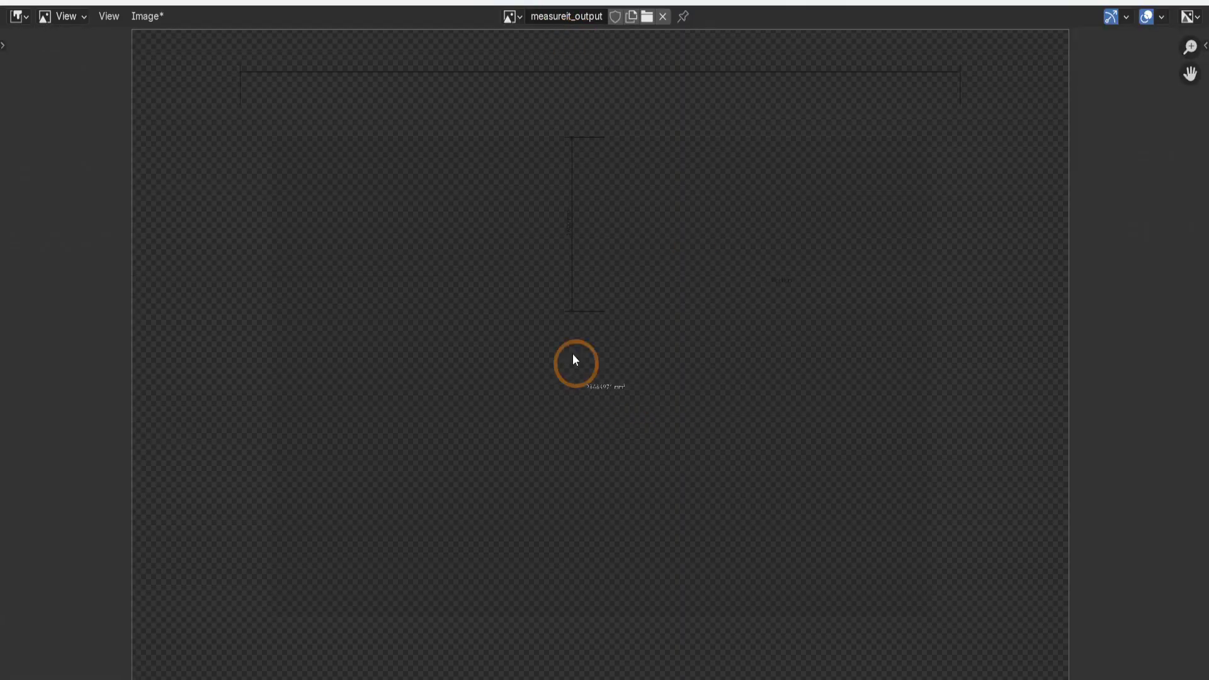
left_click(511, 16)
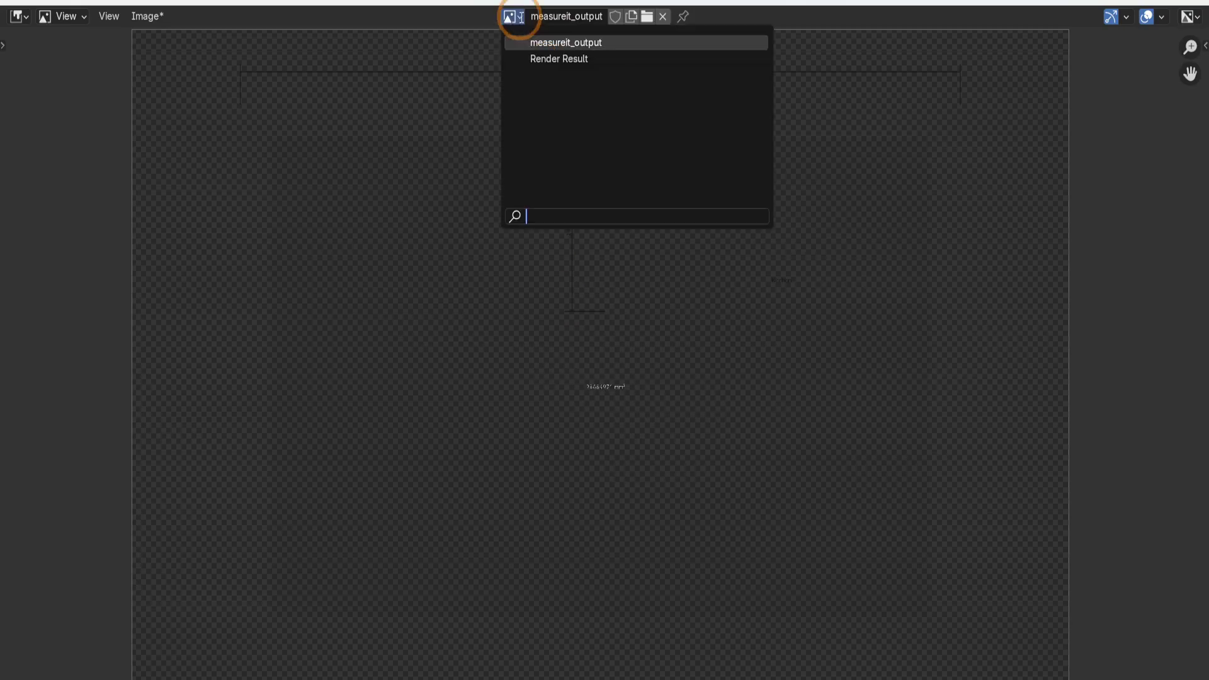
left_click(533, 58)
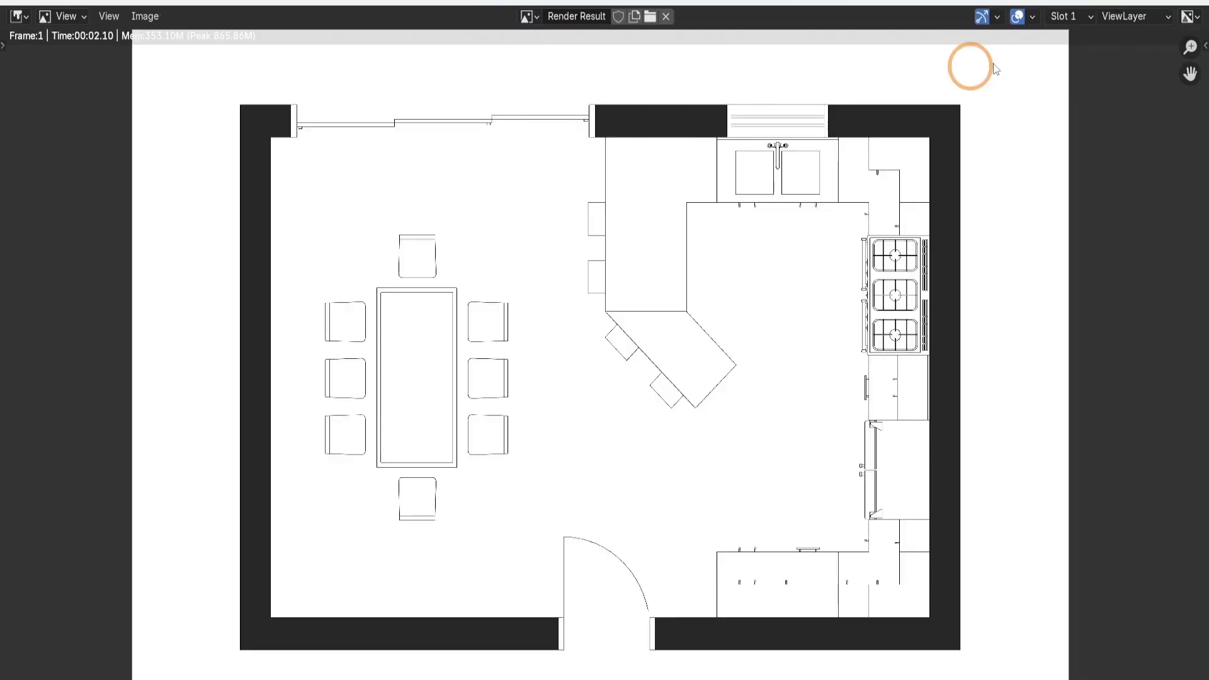
left_click(1187, 6)
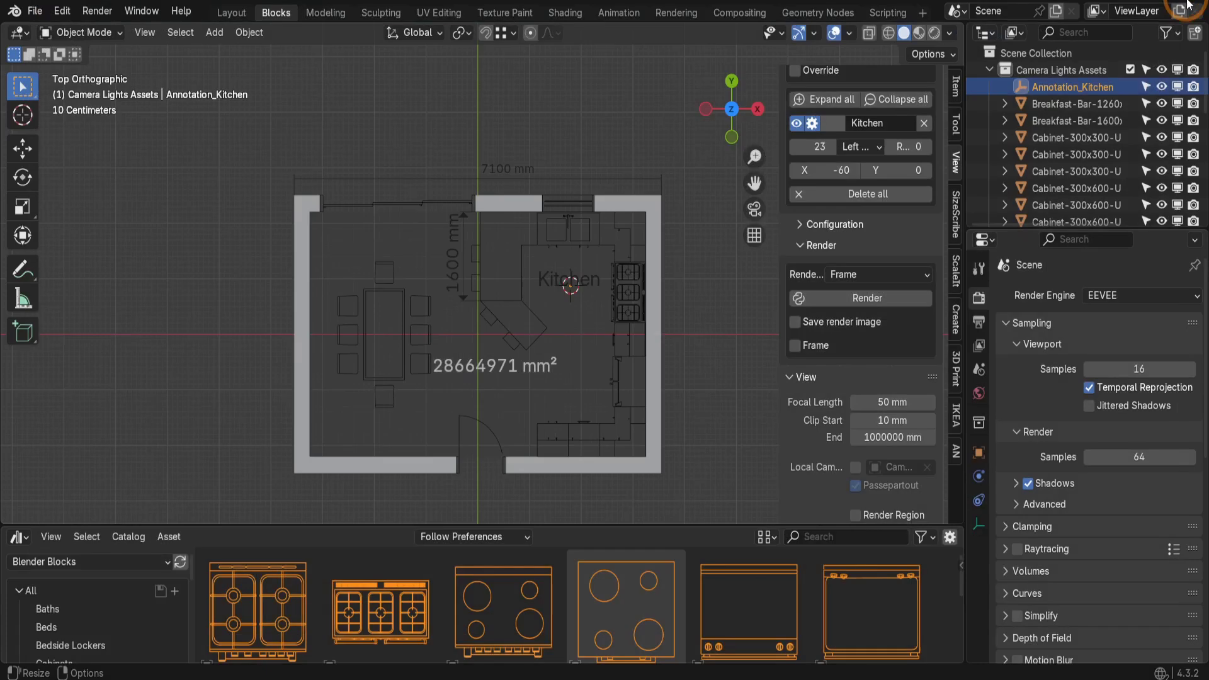
Step: Switch to the Compositing workspace, enable Use Nodes, and inspect the Render Layers and Composite nodes
left_click(732, 15)
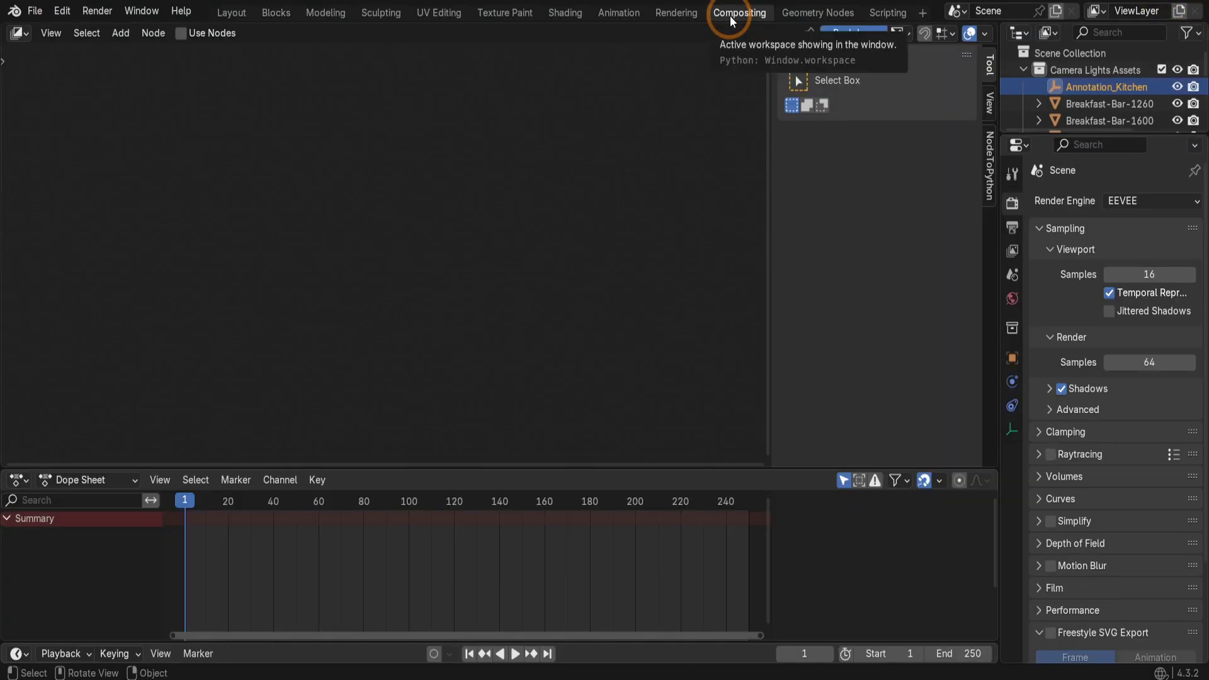
left_click(182, 35)
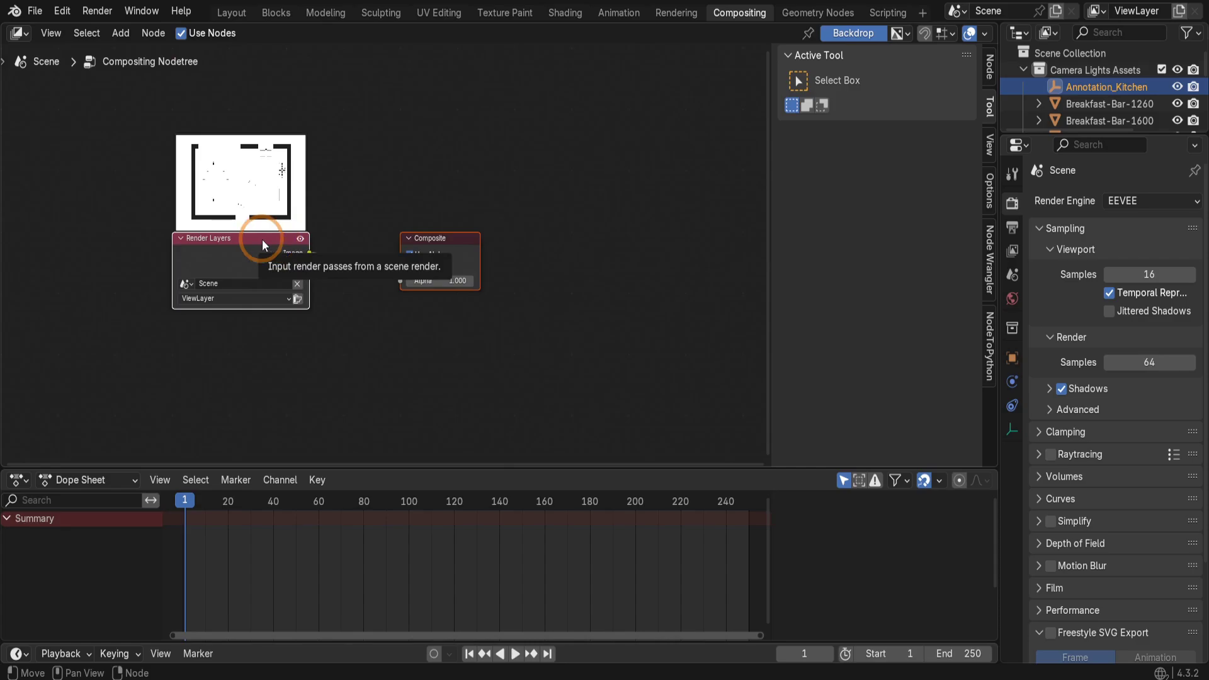
left_click(191, 238)
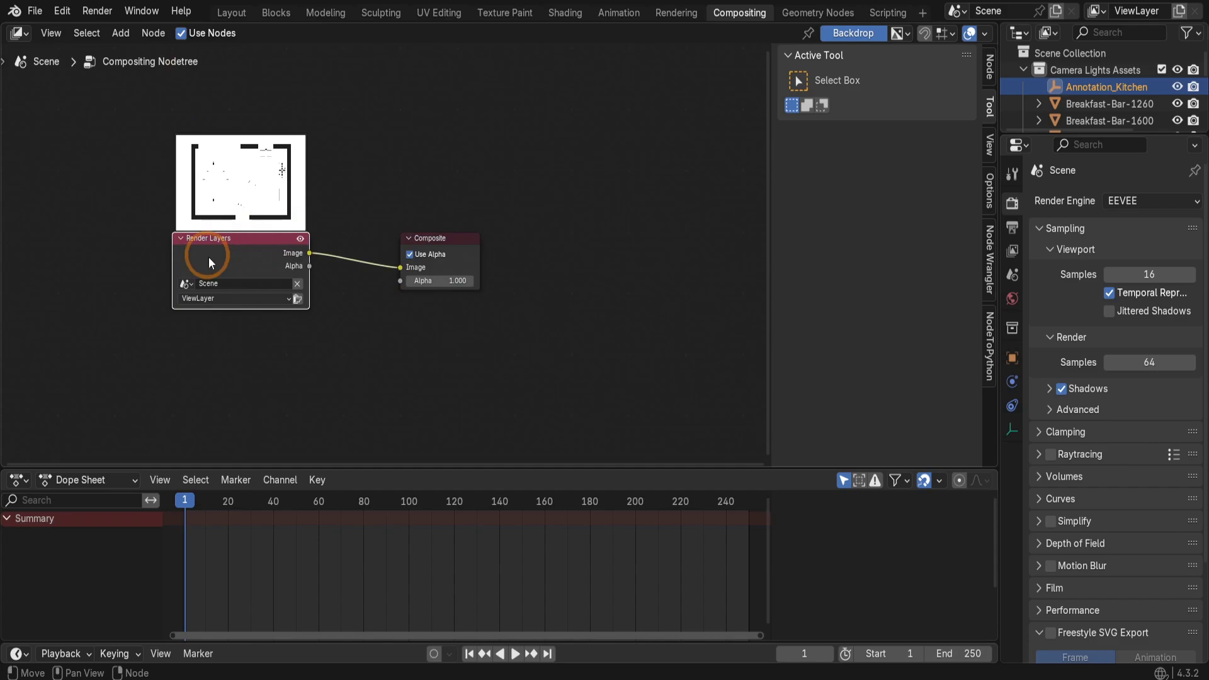
left_click(433, 240)
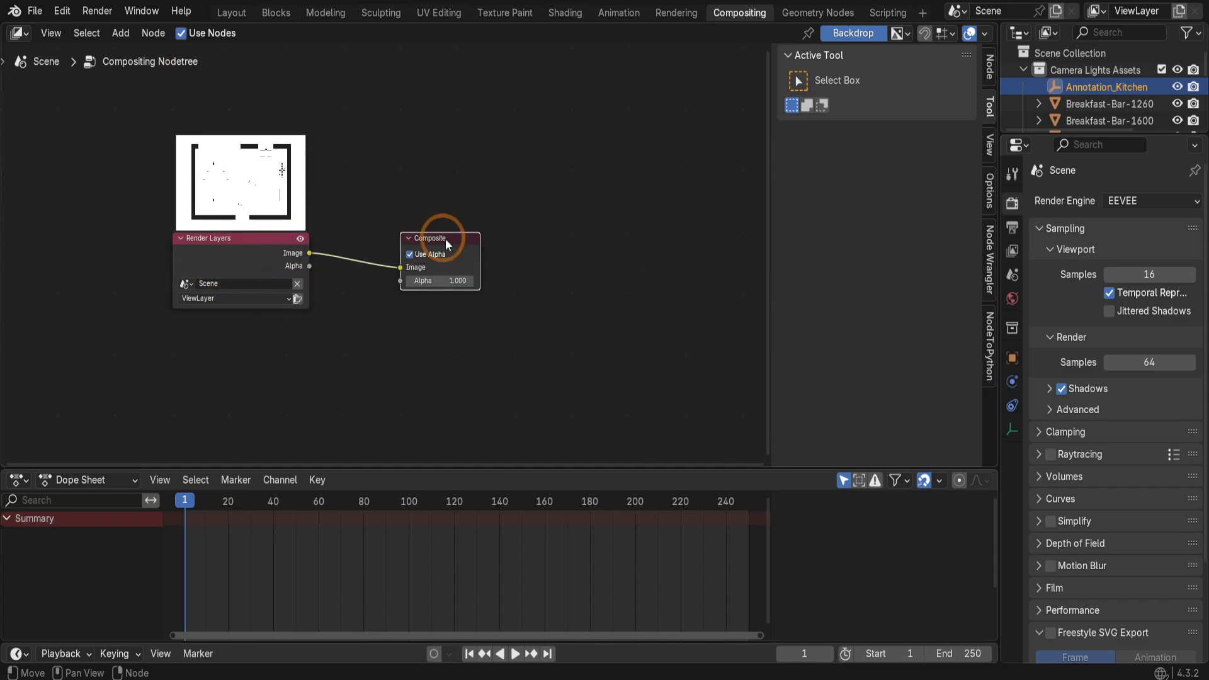
left_click(493, 262)
left_click(260, 299)
left_click(259, 300)
Step: Turn the lower area into an Image Editor showing measureit_output
left_click(20, 481)
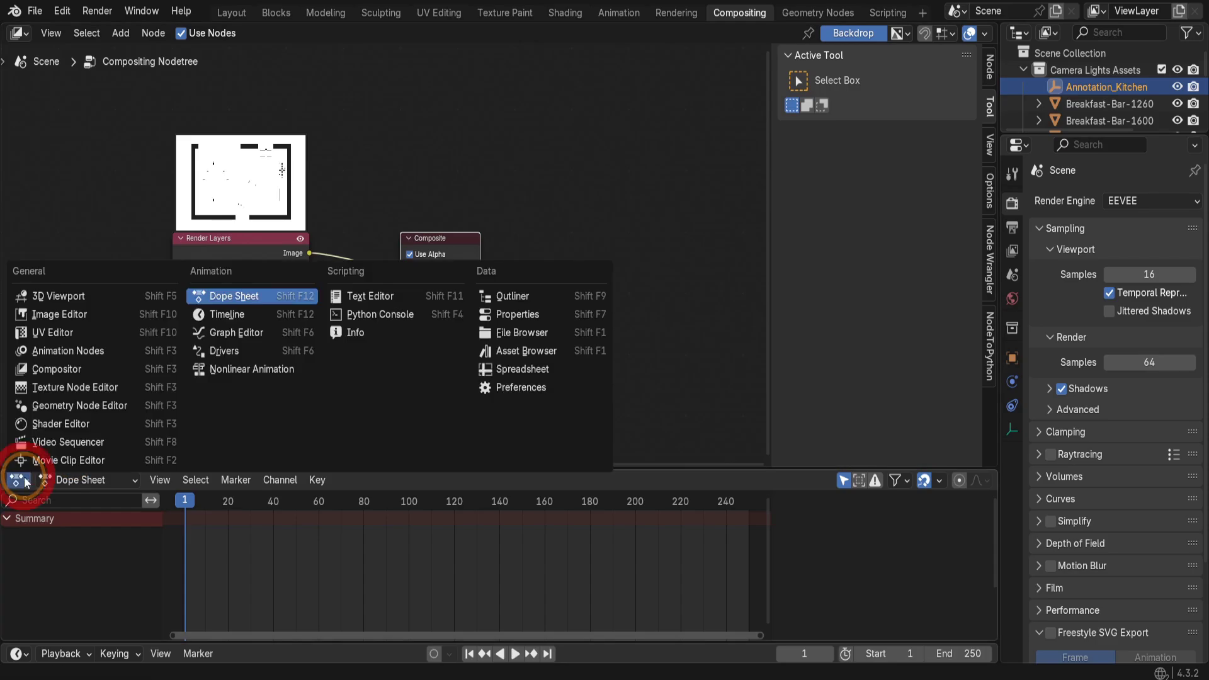
left_click(45, 315)
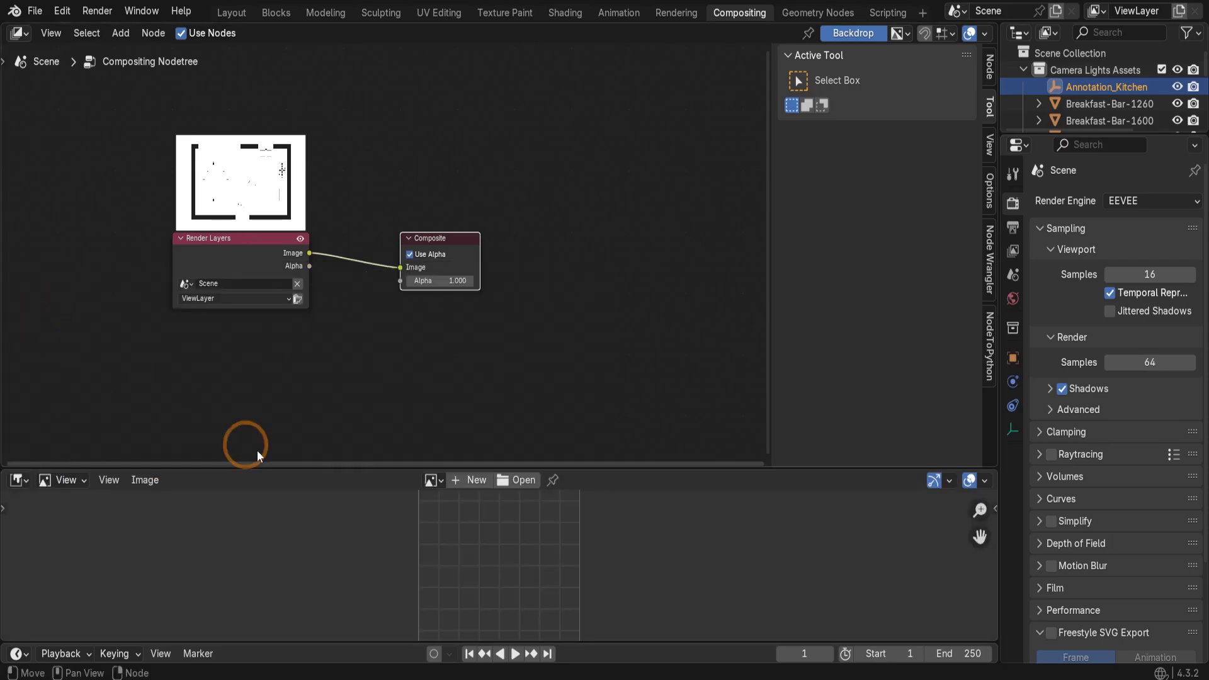
left_click(431, 480)
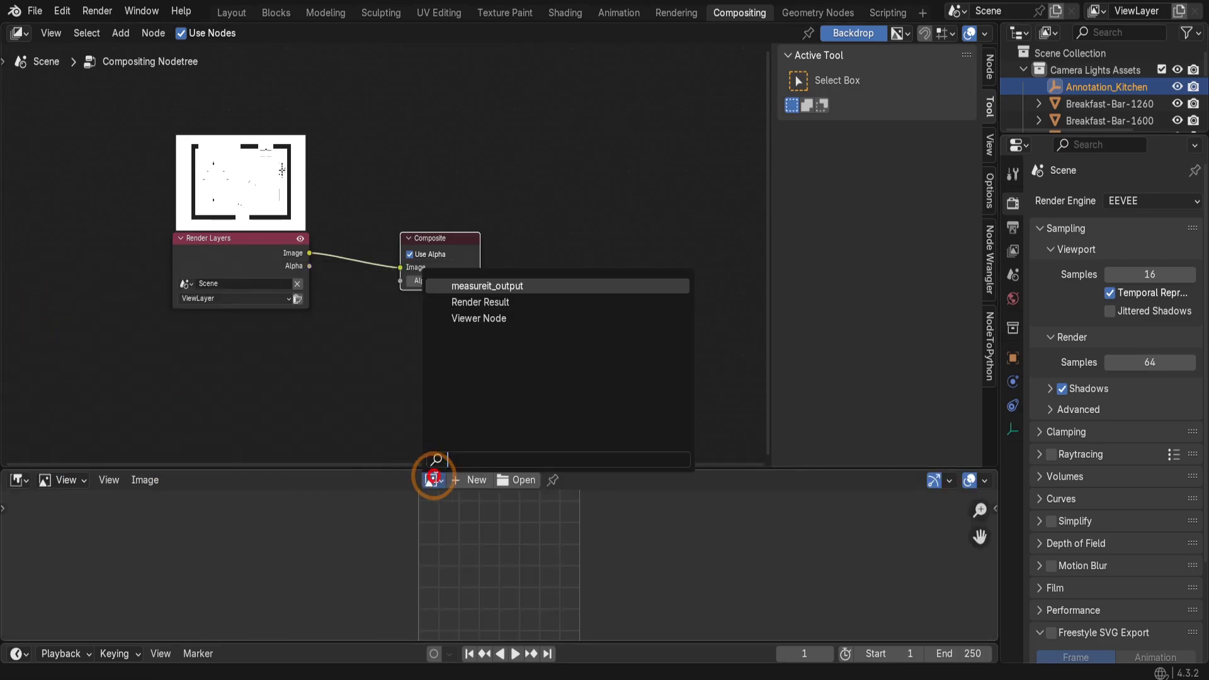
left_click(474, 286)
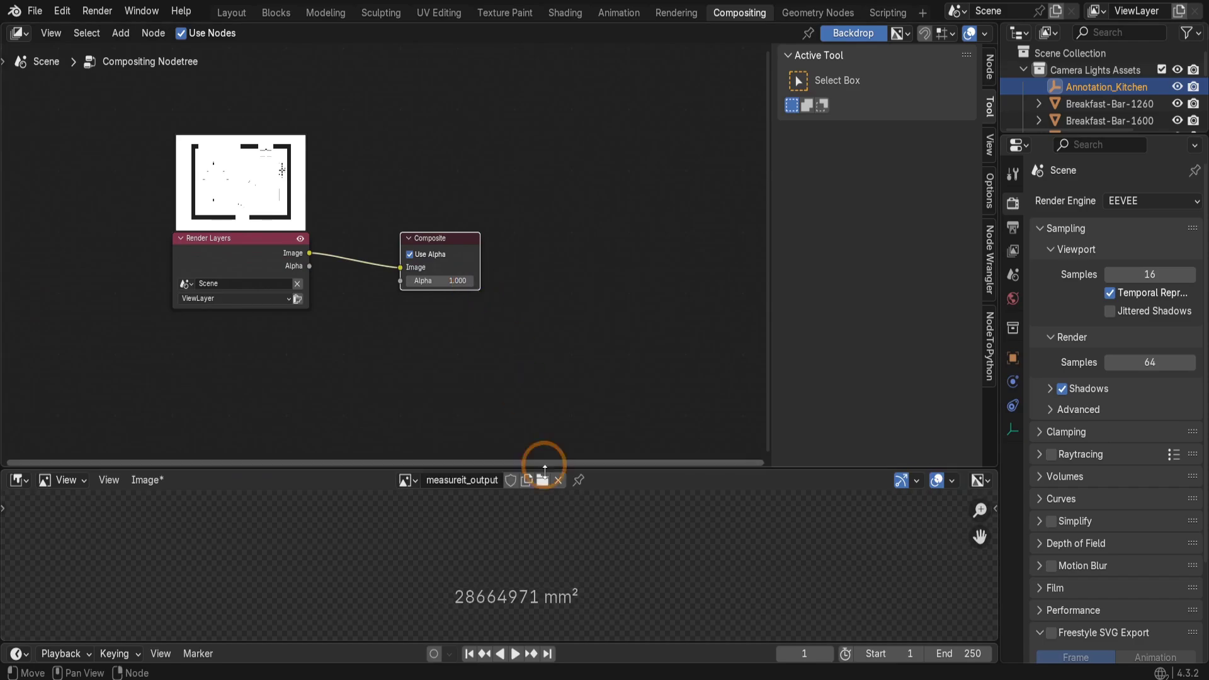
Step: Add measureit_output as an Image node in the compositor and move the Composite node right
scroll(491, 547, "down", 10)
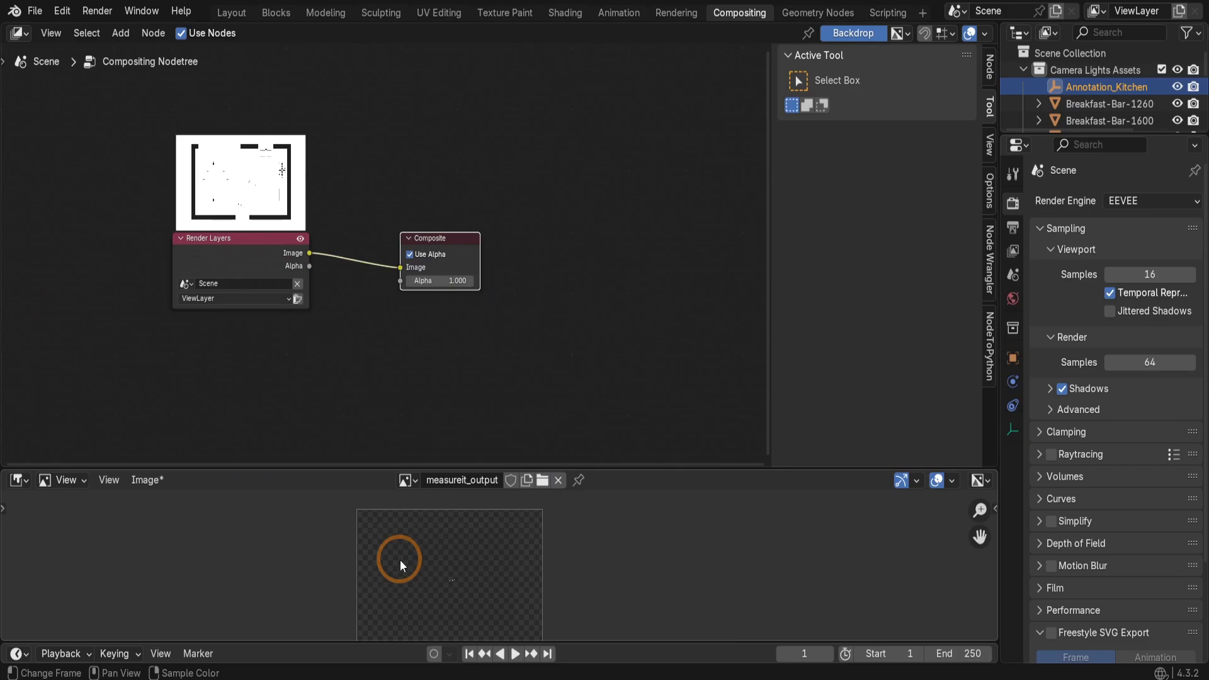
left_click_drag(405, 481, 243, 380)
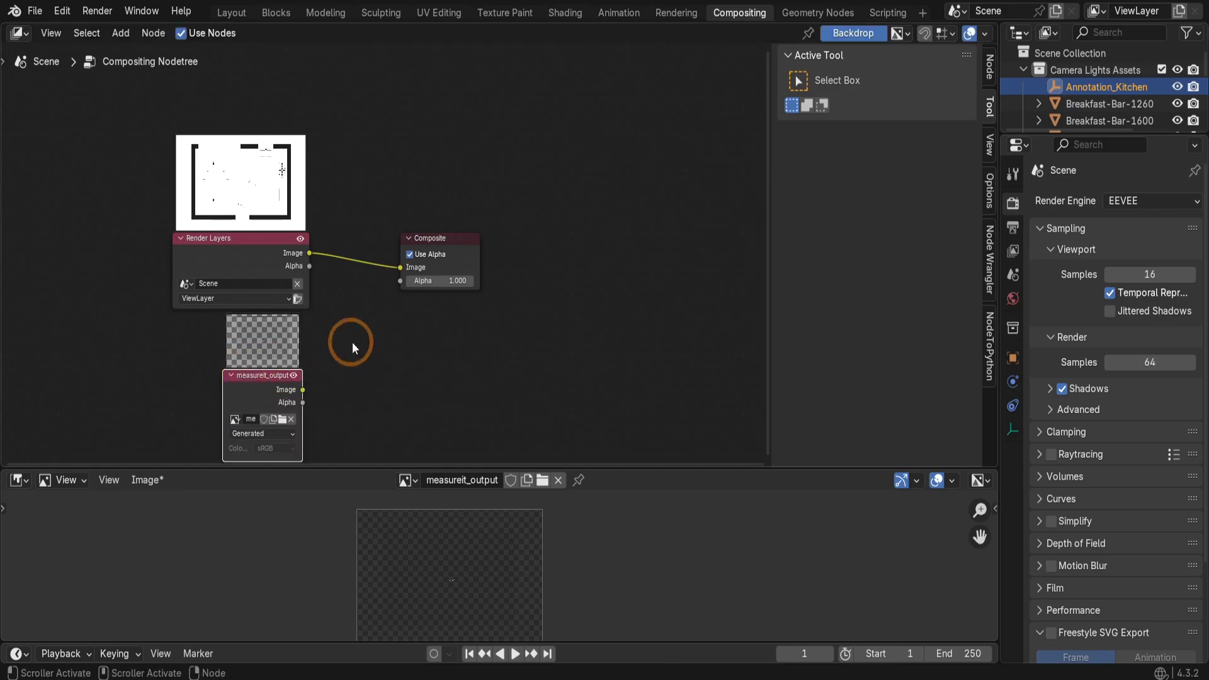
left_click_drag(428, 239, 635, 225)
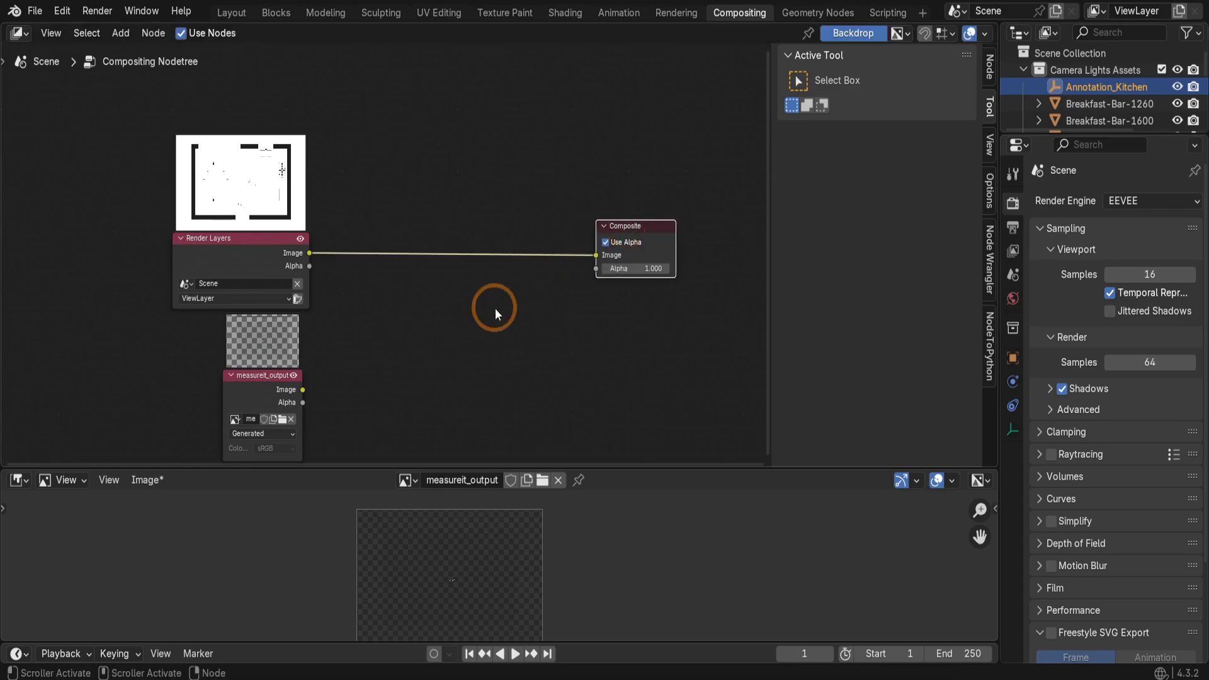
Step: Add a Color > Mix > Alpha Over node between Render Layers and Composite
key("shift+a")
mouse_move(516, 331)
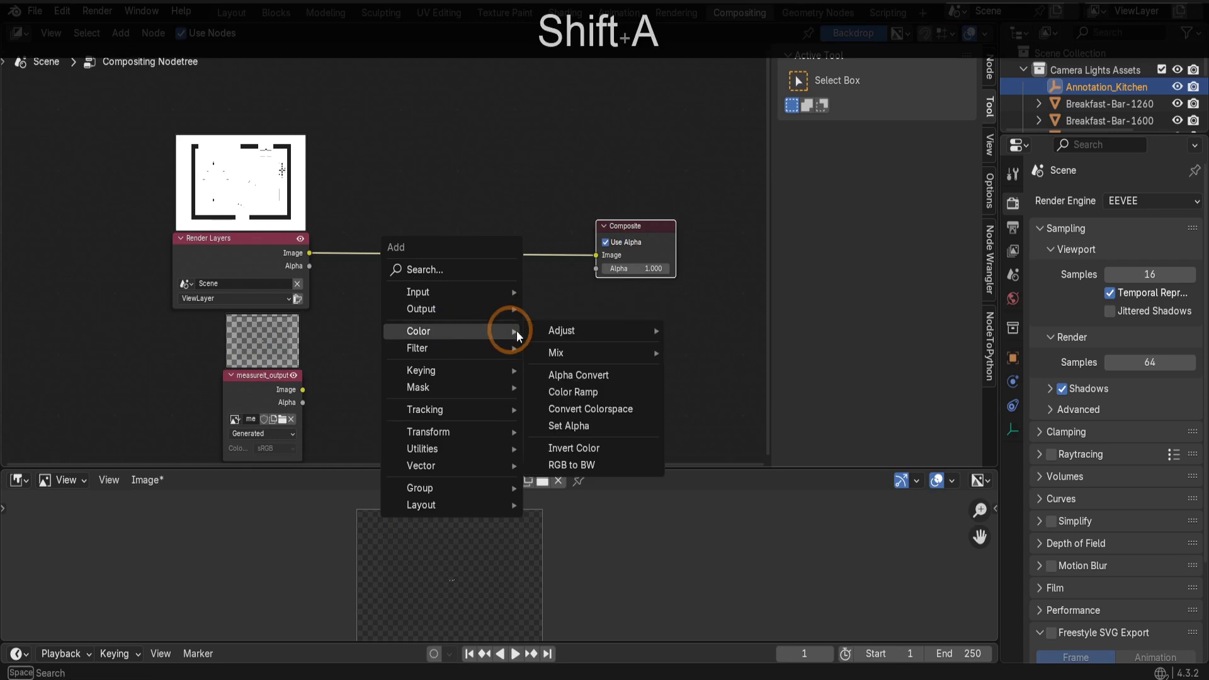
mouse_move(661, 352)
left_click(702, 356)
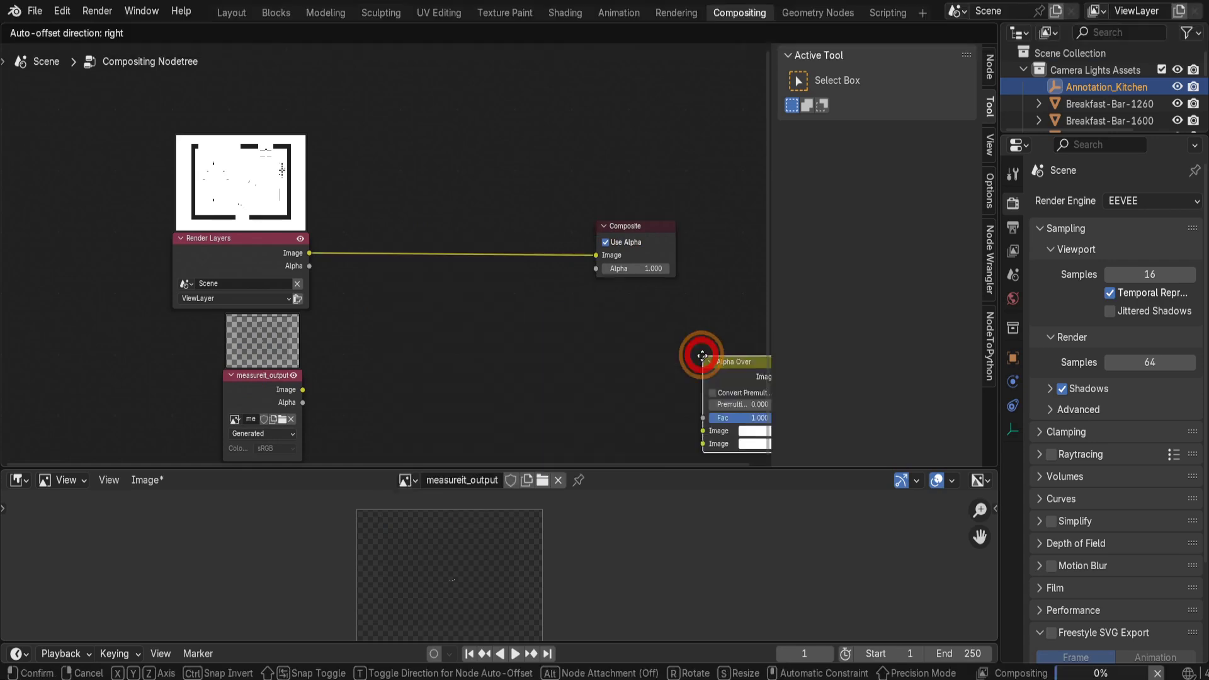
left_click(433, 215)
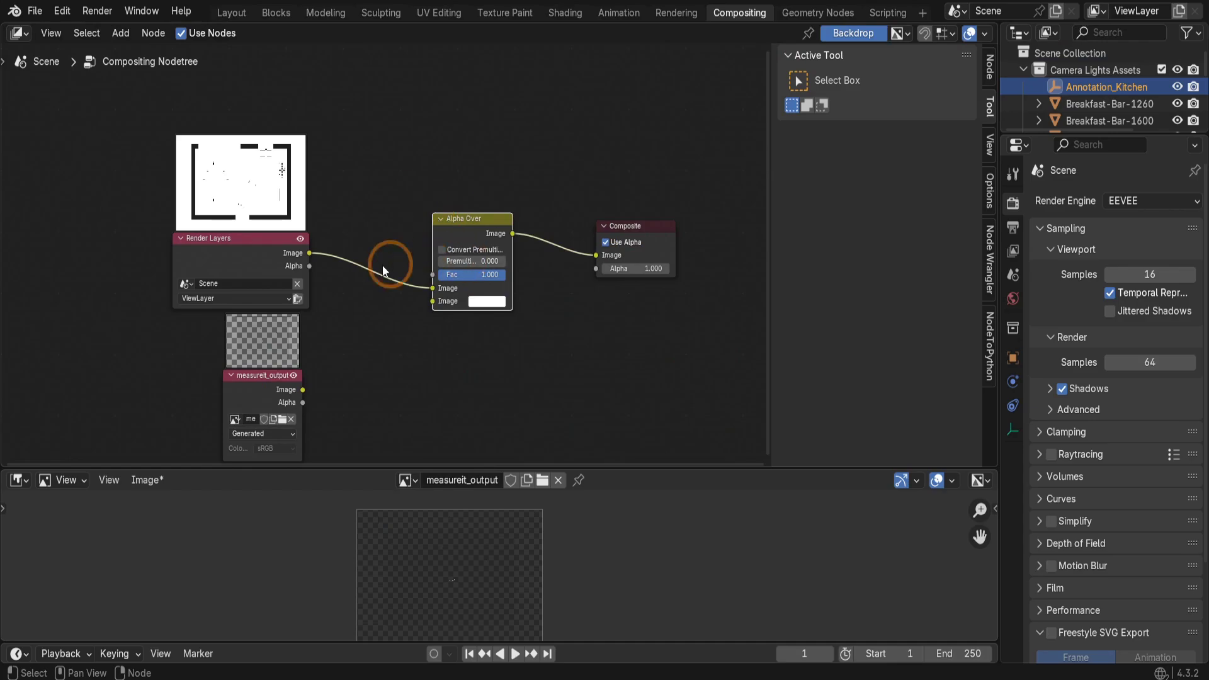
Step: Wire Render Layers and measureit_output images into Alpha Over, and its output into Composite
left_click_drag(307, 252, 432, 287)
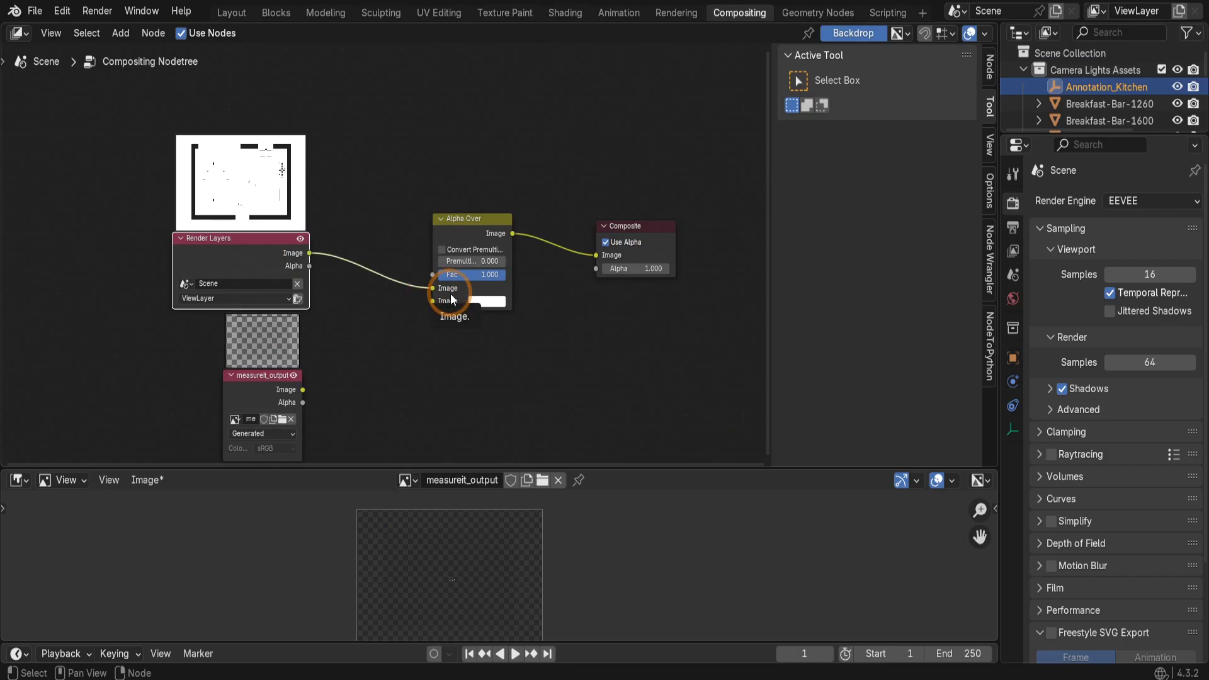
left_click_drag(302, 391, 432, 310)
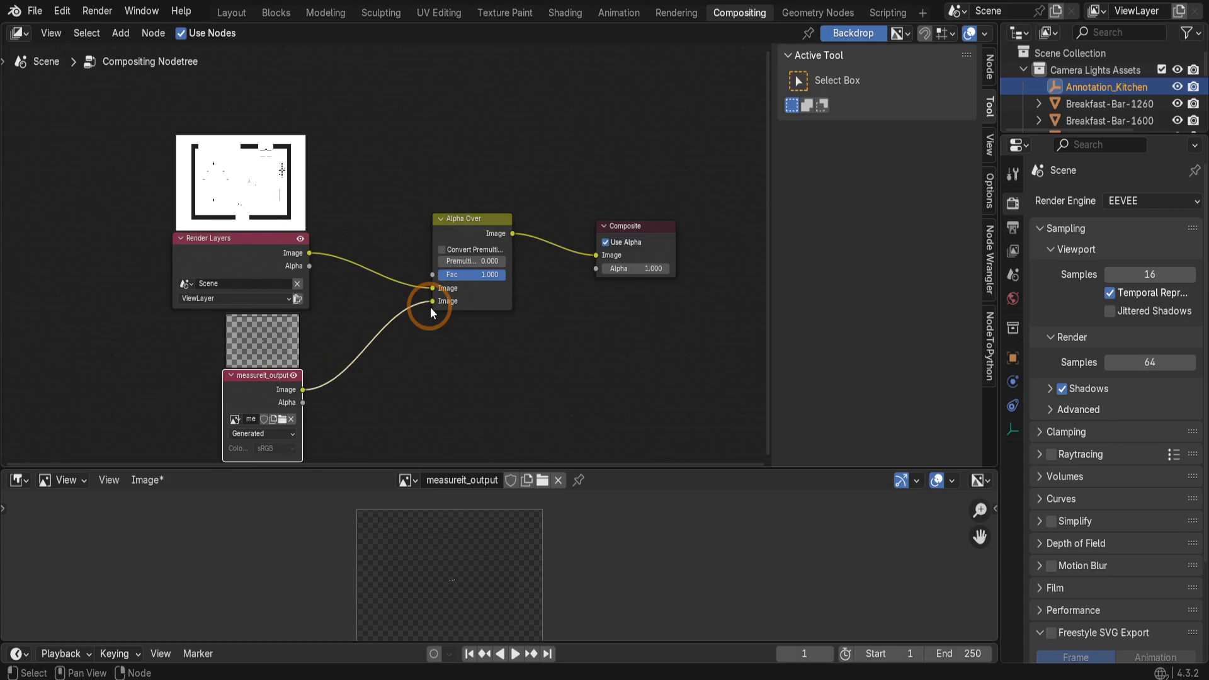
left_click_drag(512, 233, 591, 255)
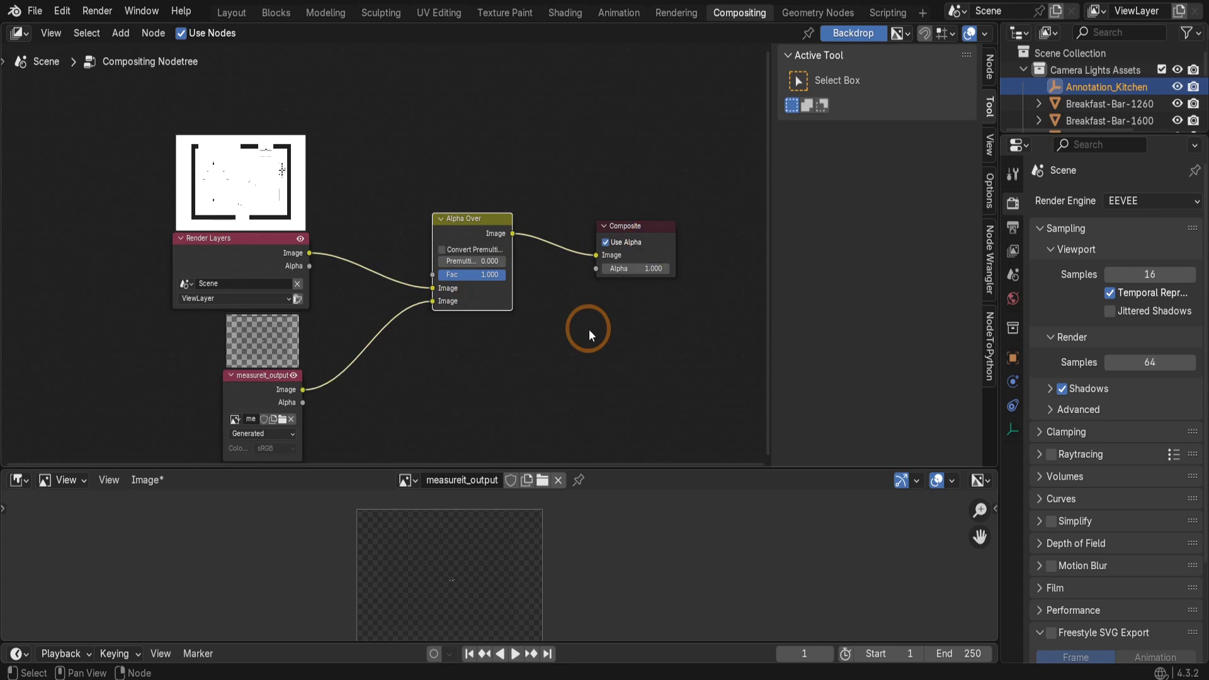
Step: Add a Viewer node below Composite and feed it the Alpha Over image output
key("shift+a")
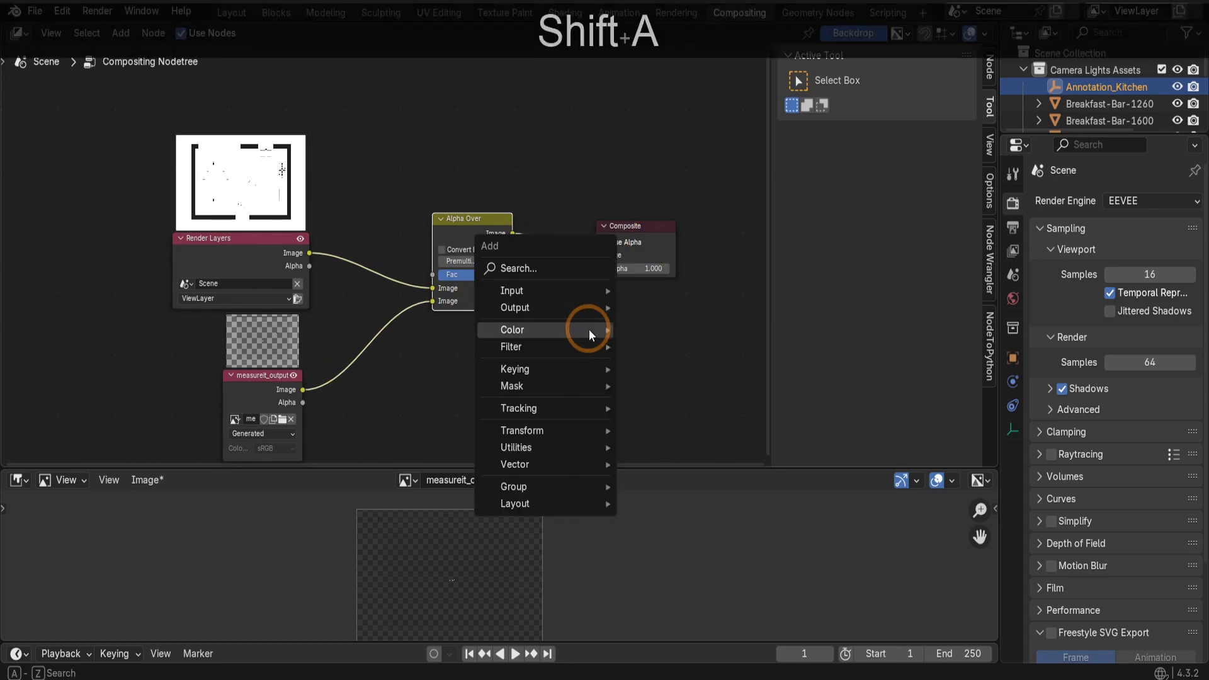
mouse_move(567, 311)
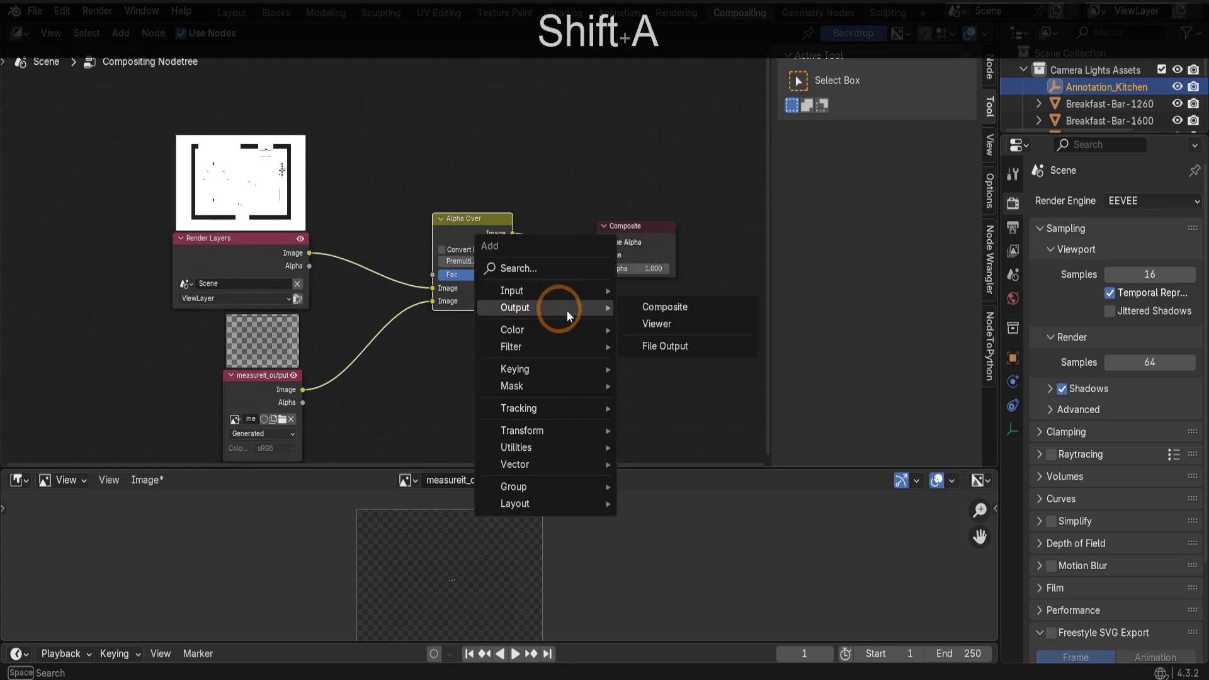
left_click(687, 324)
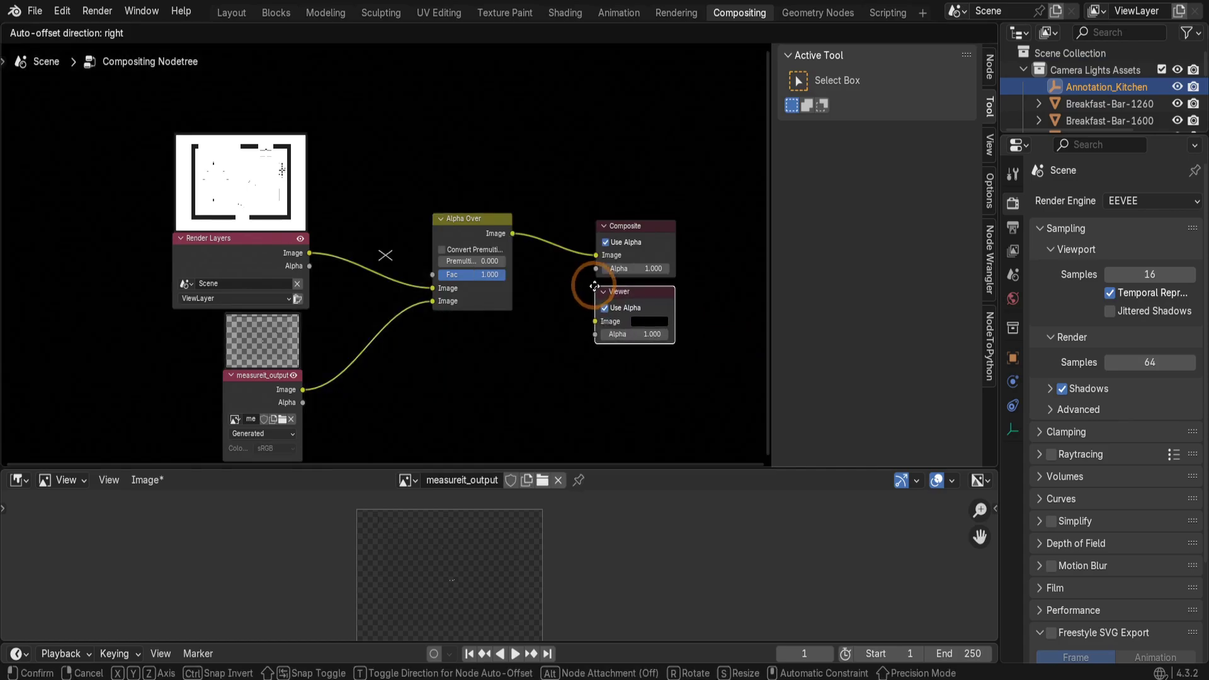
left_click(586, 283)
left_click(511, 235)
left_click_drag(513, 234, 595, 320)
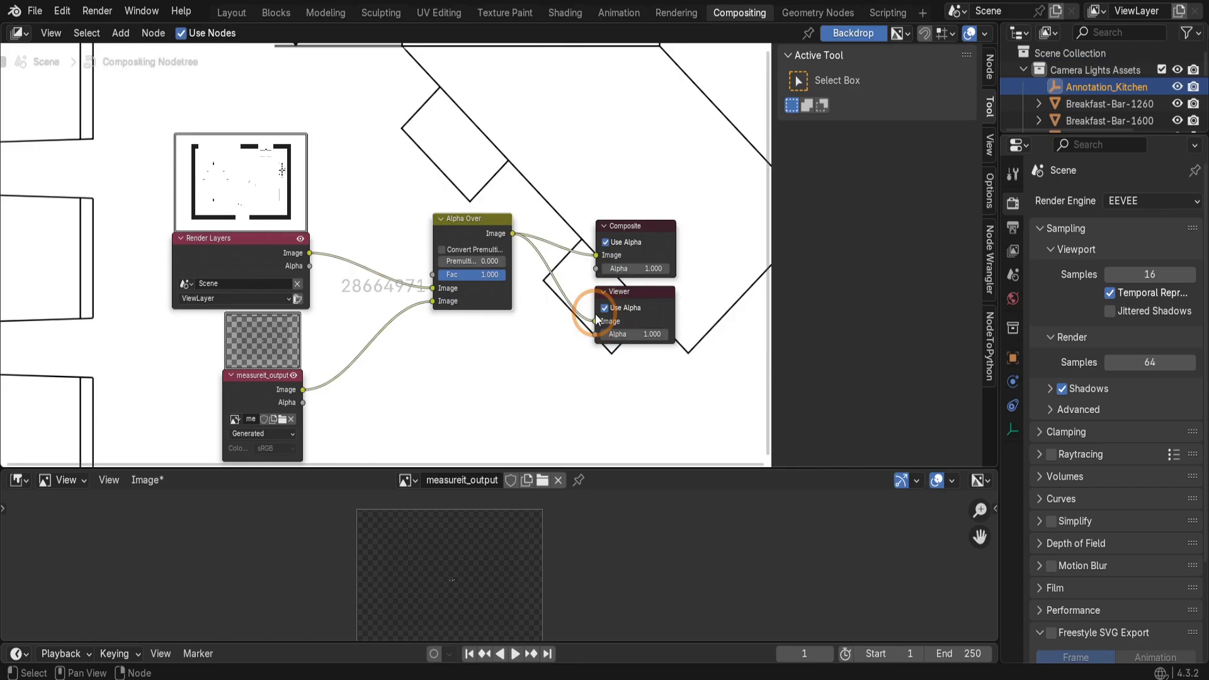
Step: Zoom the compositor backdrop out and back in to view the combined floor plan
left_click(440, 253)
key("v")
key("v")
key("v")
key("v")
key("v")
key("v")
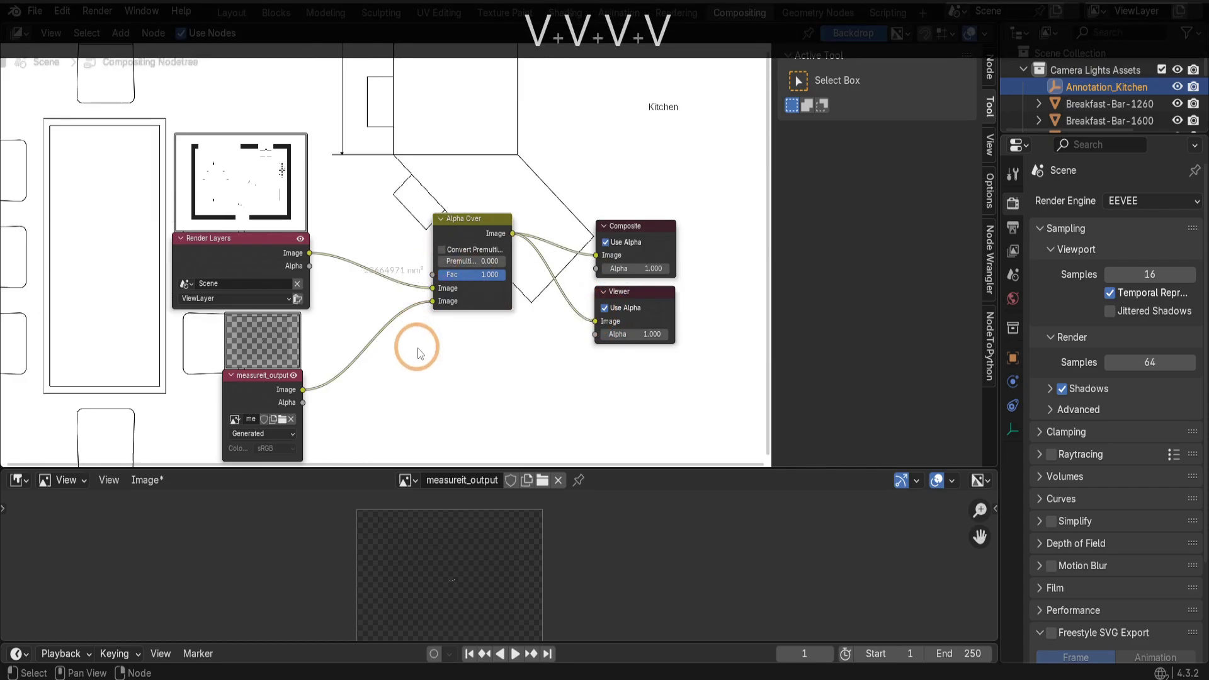
key("v")
key("v")
key("v")
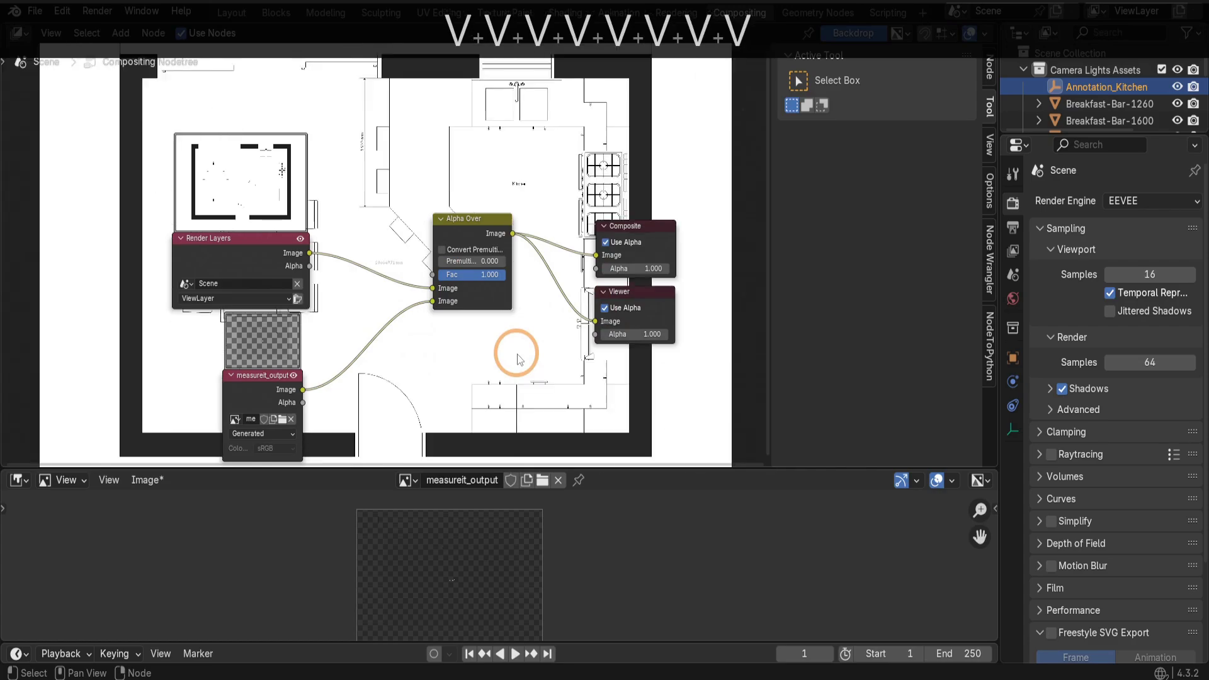
key("v")
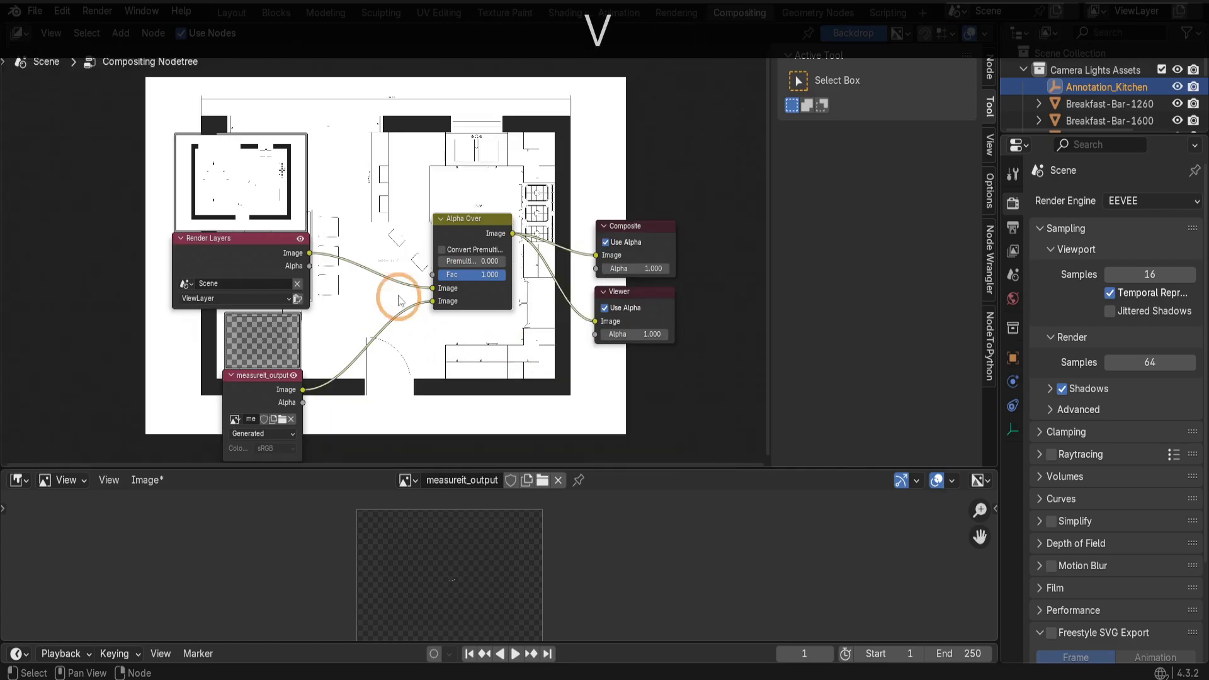
key("alt+v")
key("alt+v")
key("alt+v")
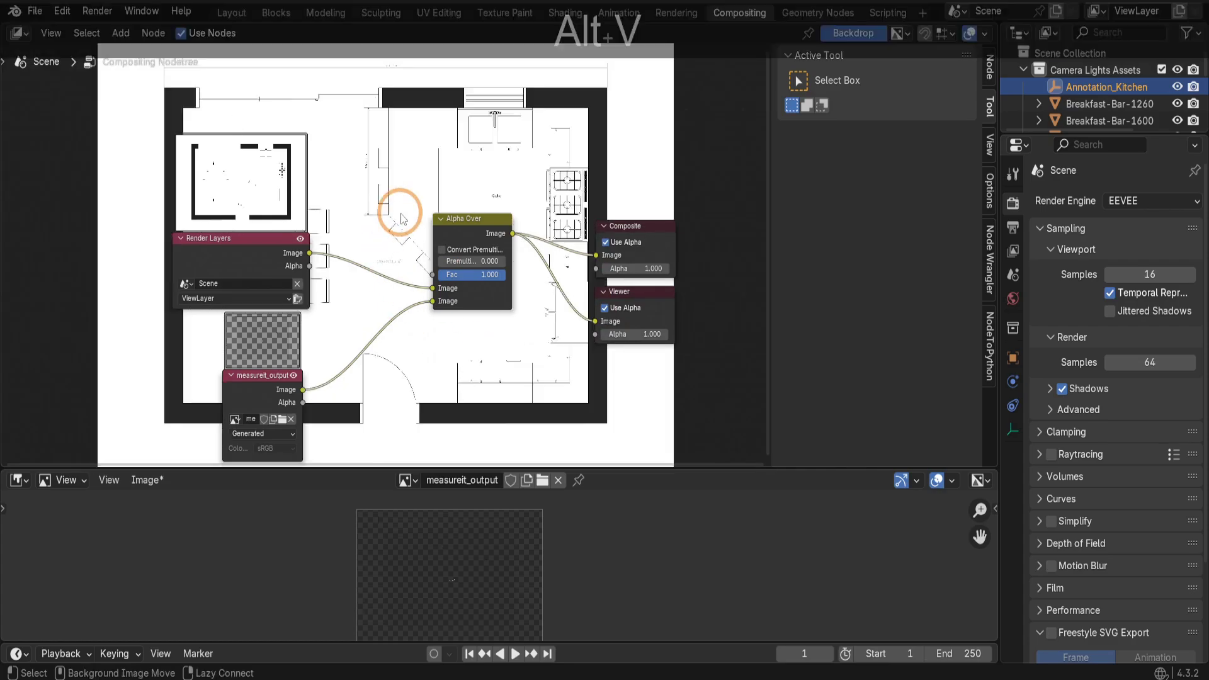
Step: Render the current frame and zoom the Render Result to inspect the dimensioned floor plan
left_click(97, 11)
left_click(109, 30)
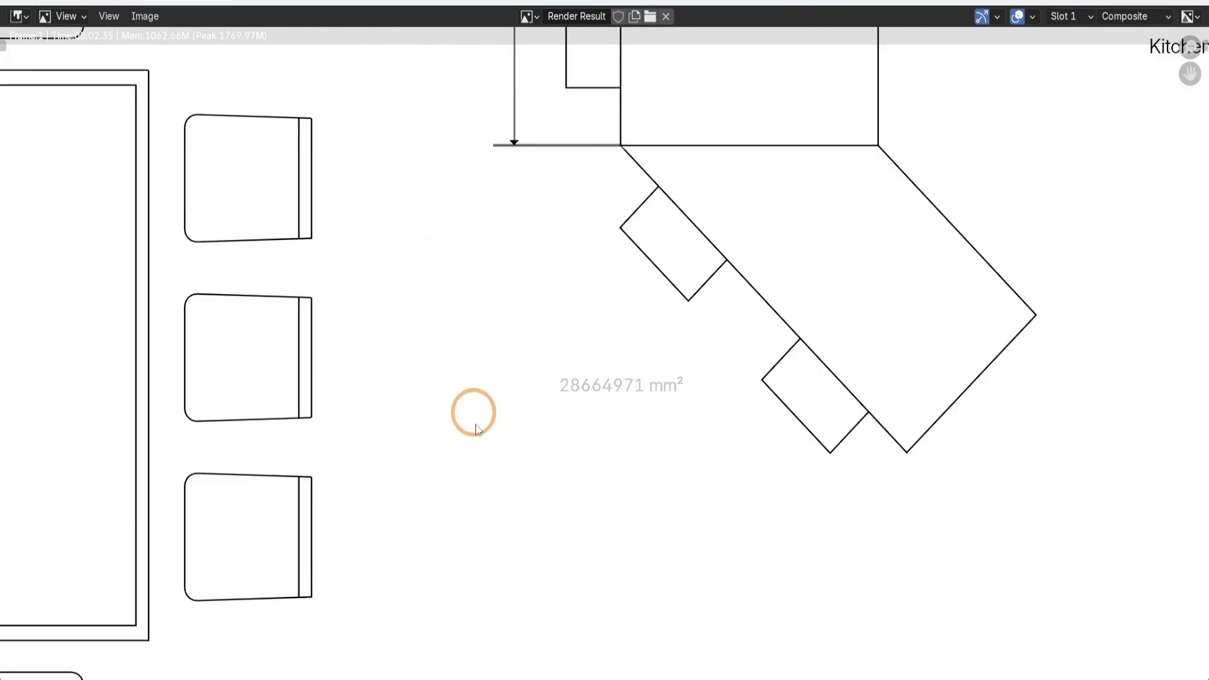
scroll(549, 471, "down", 1)
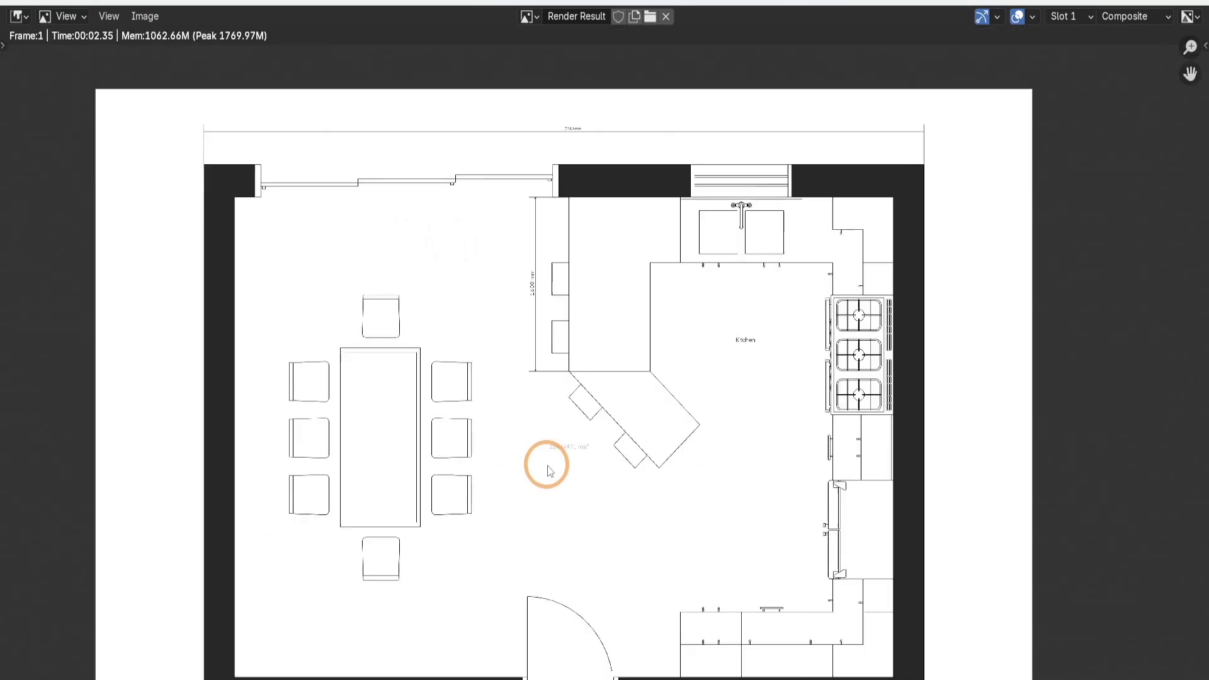
scroll(549, 471, "up", 1)
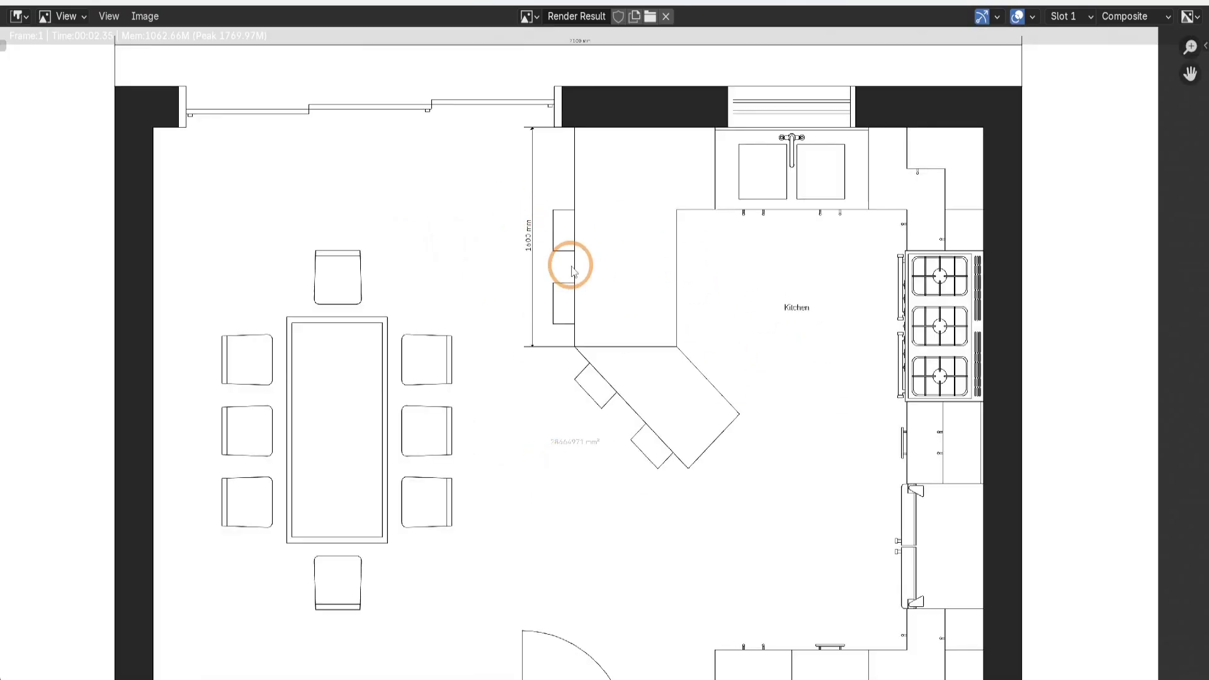
scroll(571, 273, "down", 1)
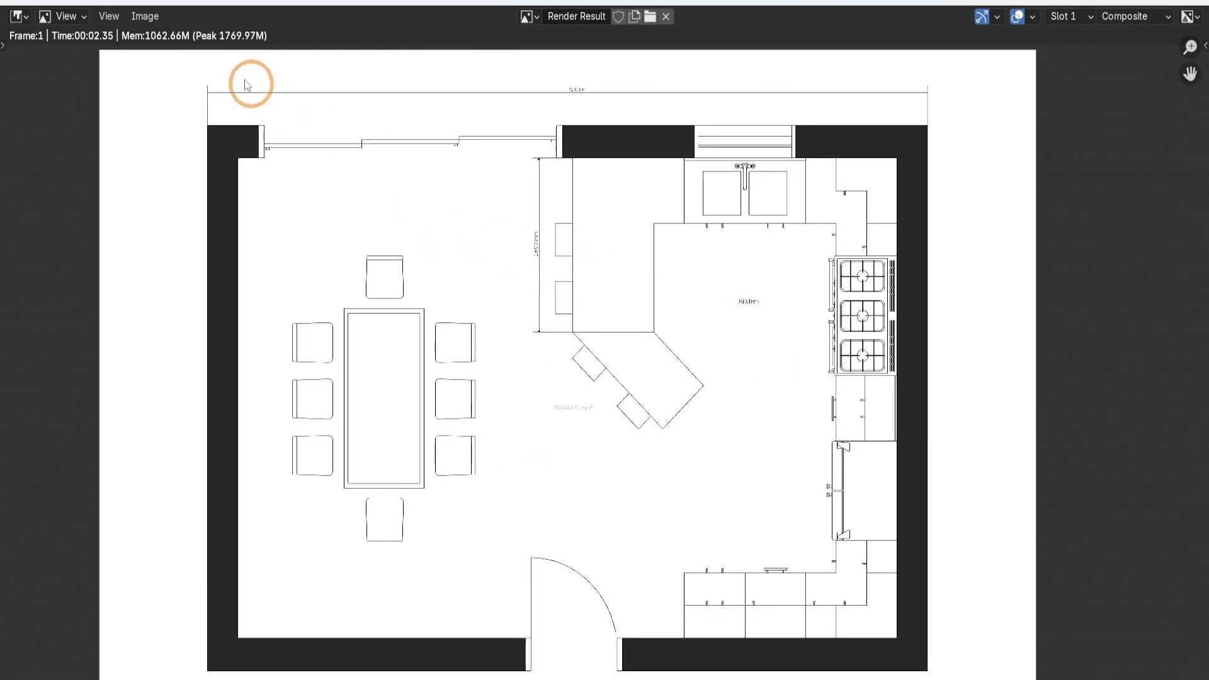
Step: Save the render as KitchenFloorPlan.png in PNG format to E:\ProjectFolder
left_click(145, 16)
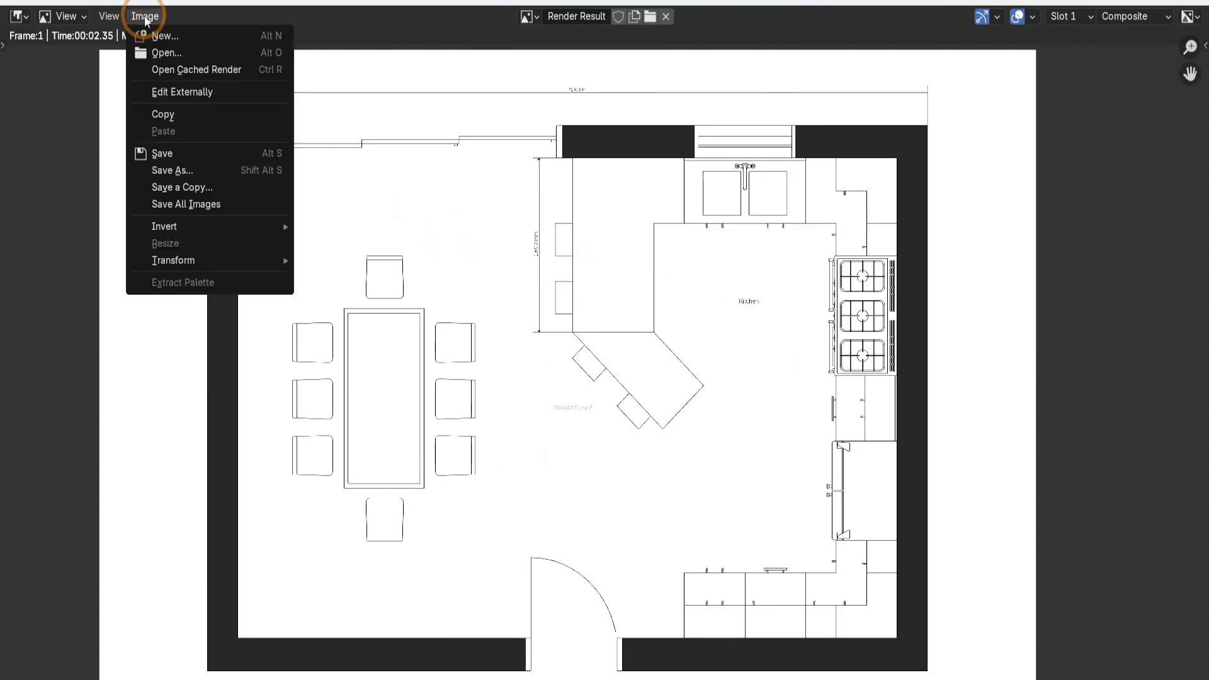
left_click(180, 152)
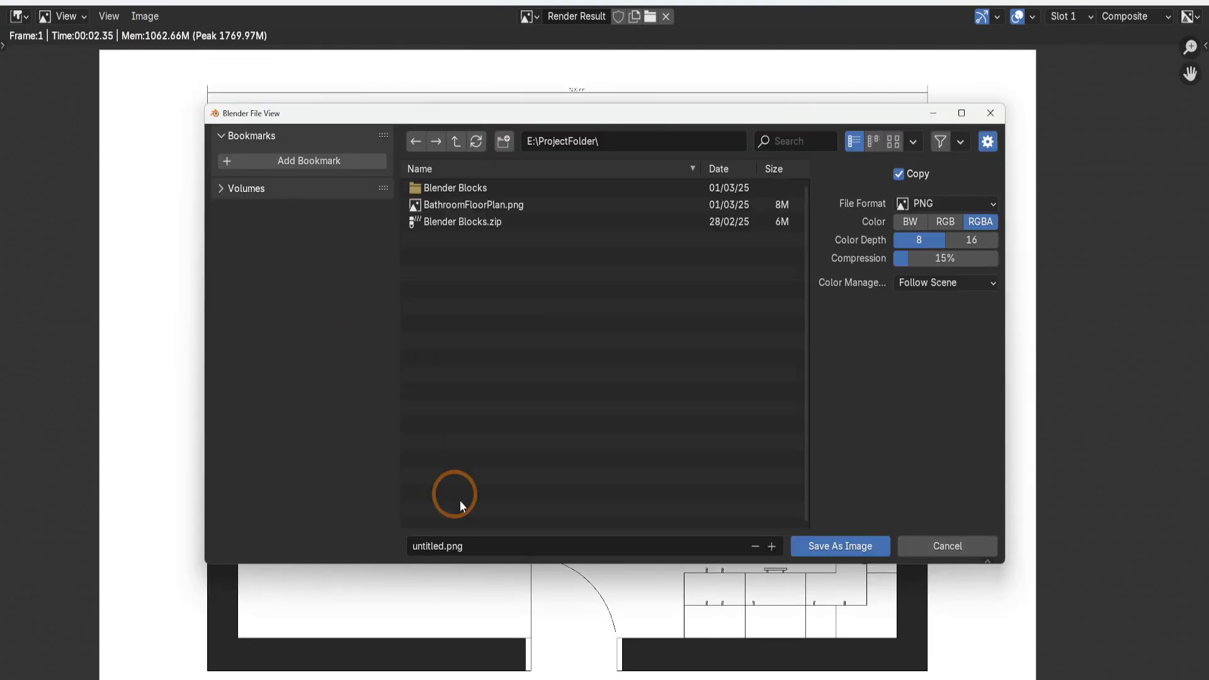
left_click(488, 543)
type("KitchenF")
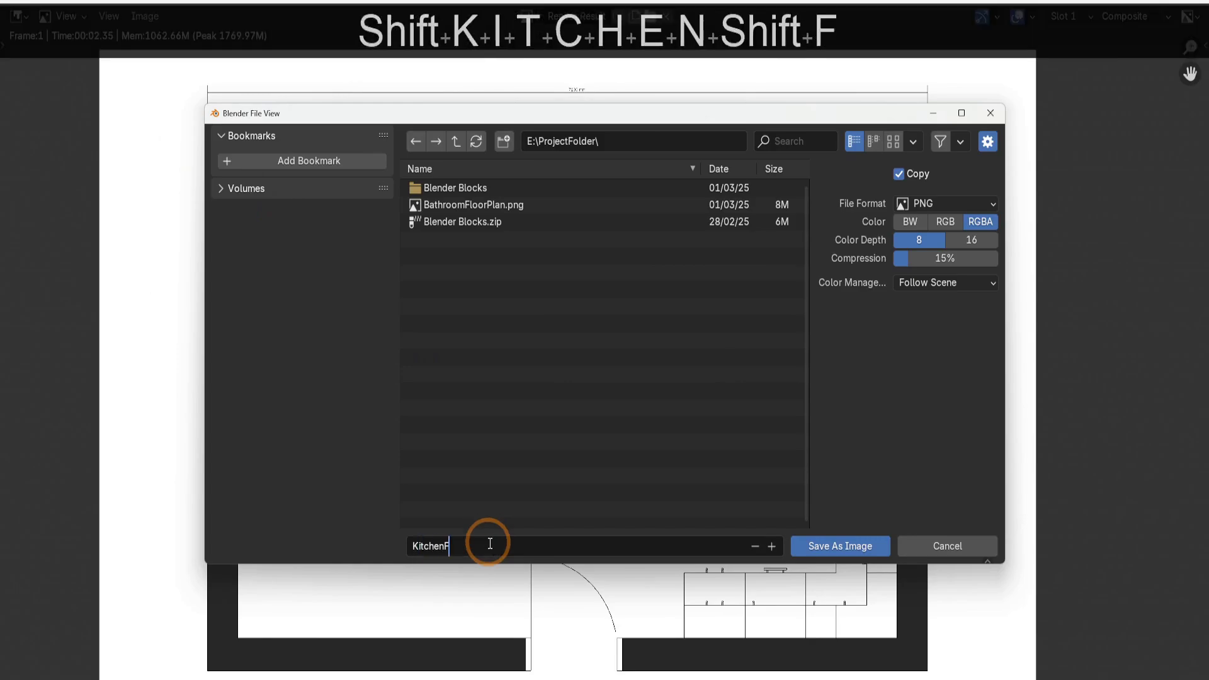
type("loorPlan")
key("Return")
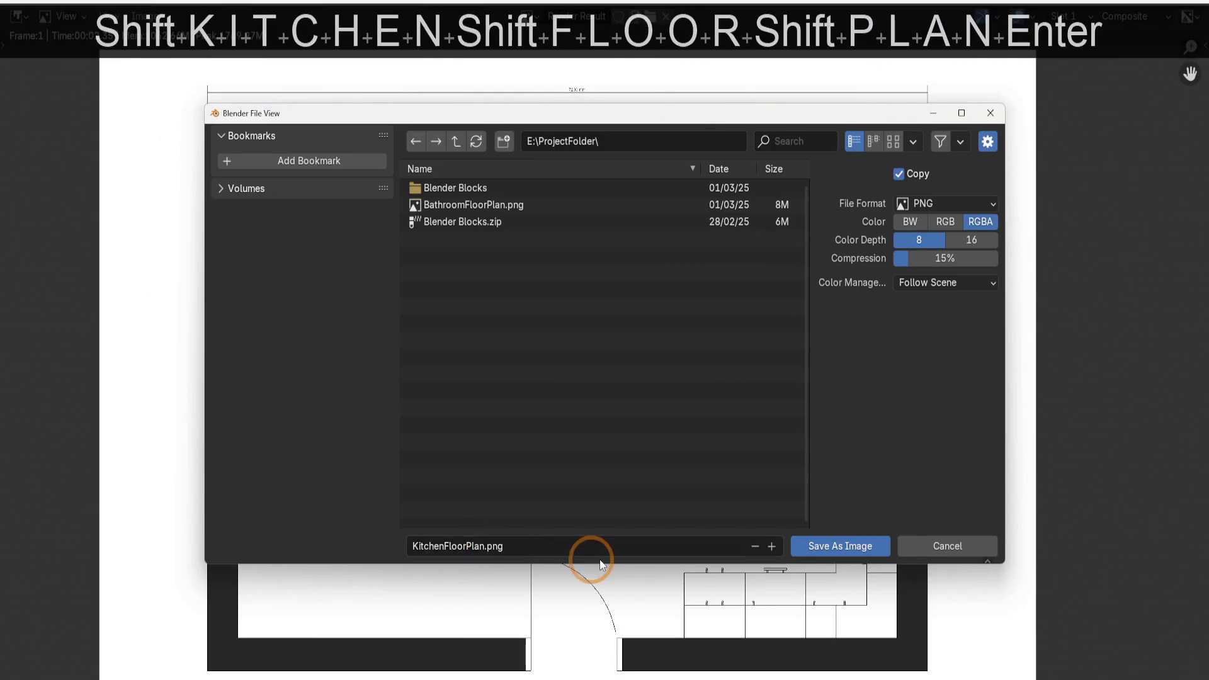
left_click(949, 204)
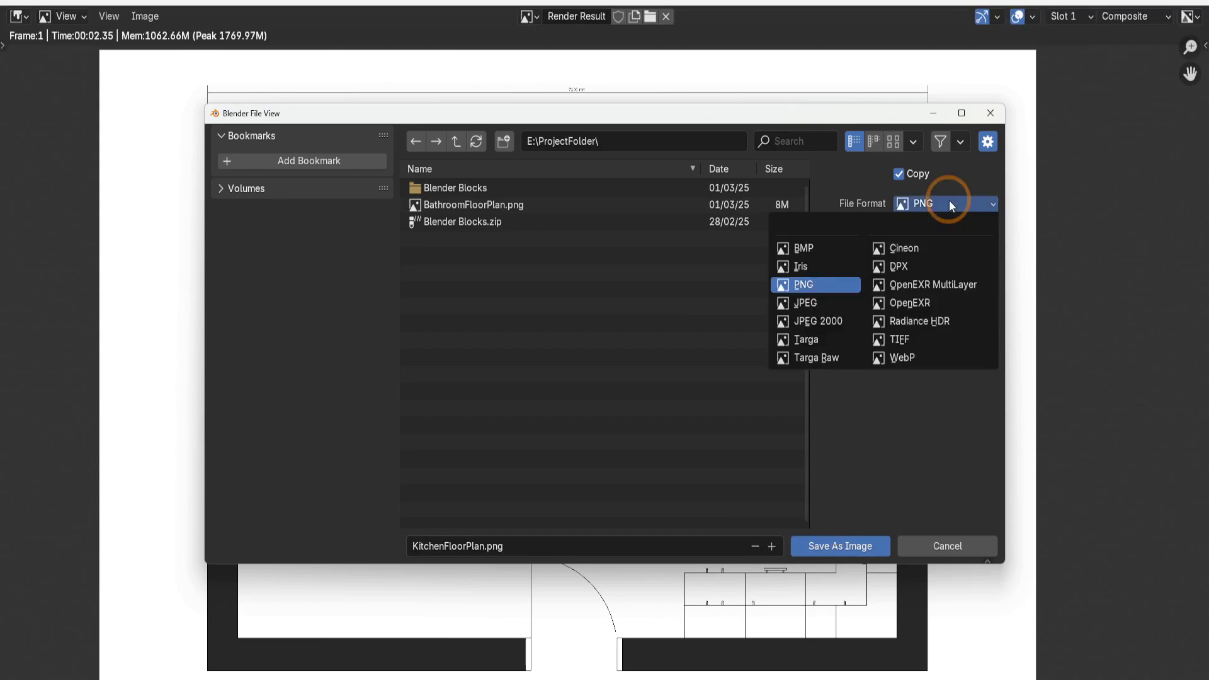
left_click(950, 205)
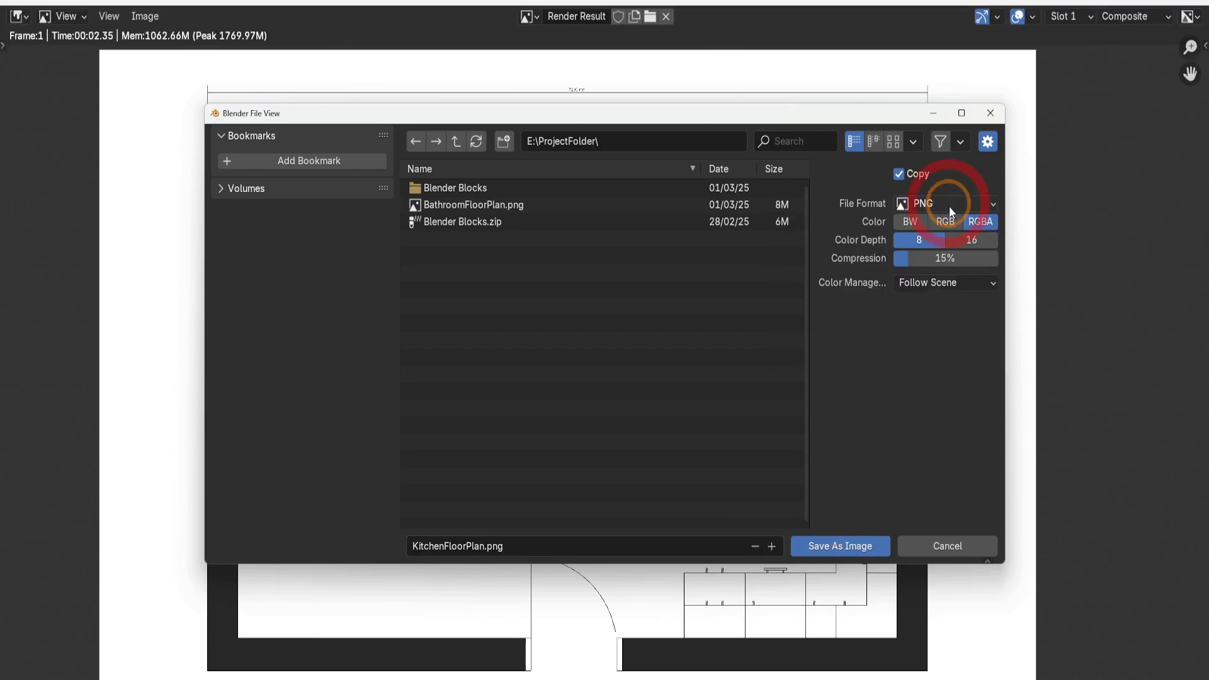
left_click(847, 544)
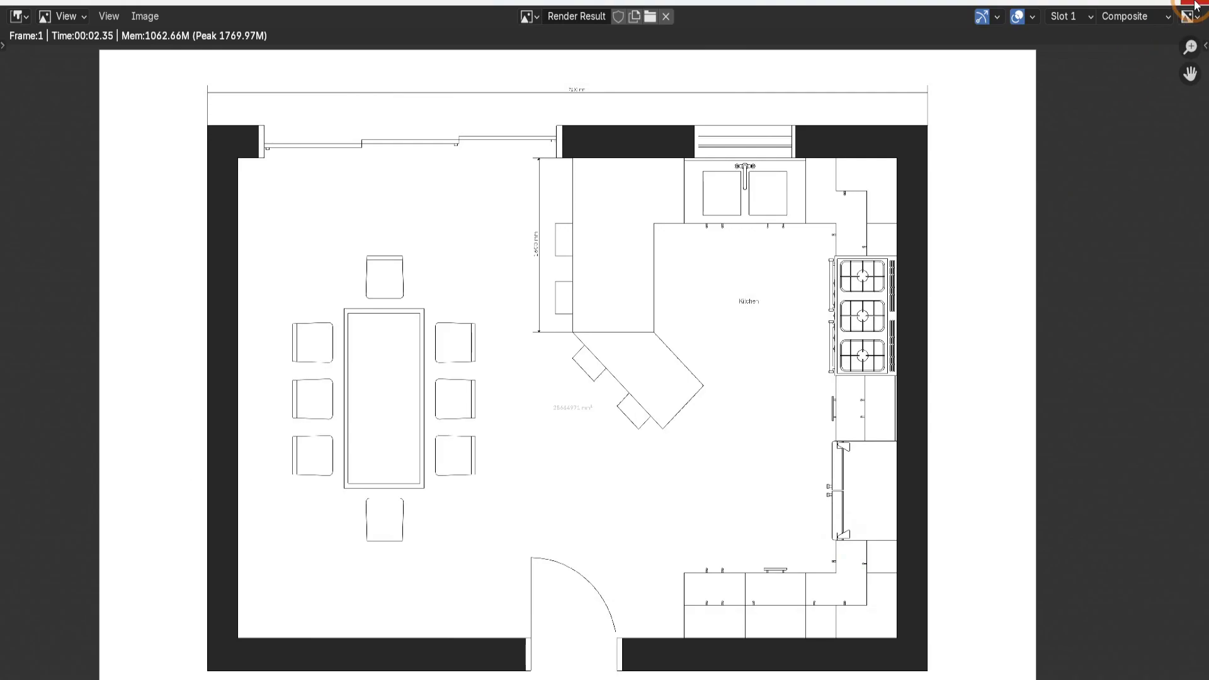
Step: Close the Render Result and link Render Layers' image directly to Composite
left_click(1194, 3)
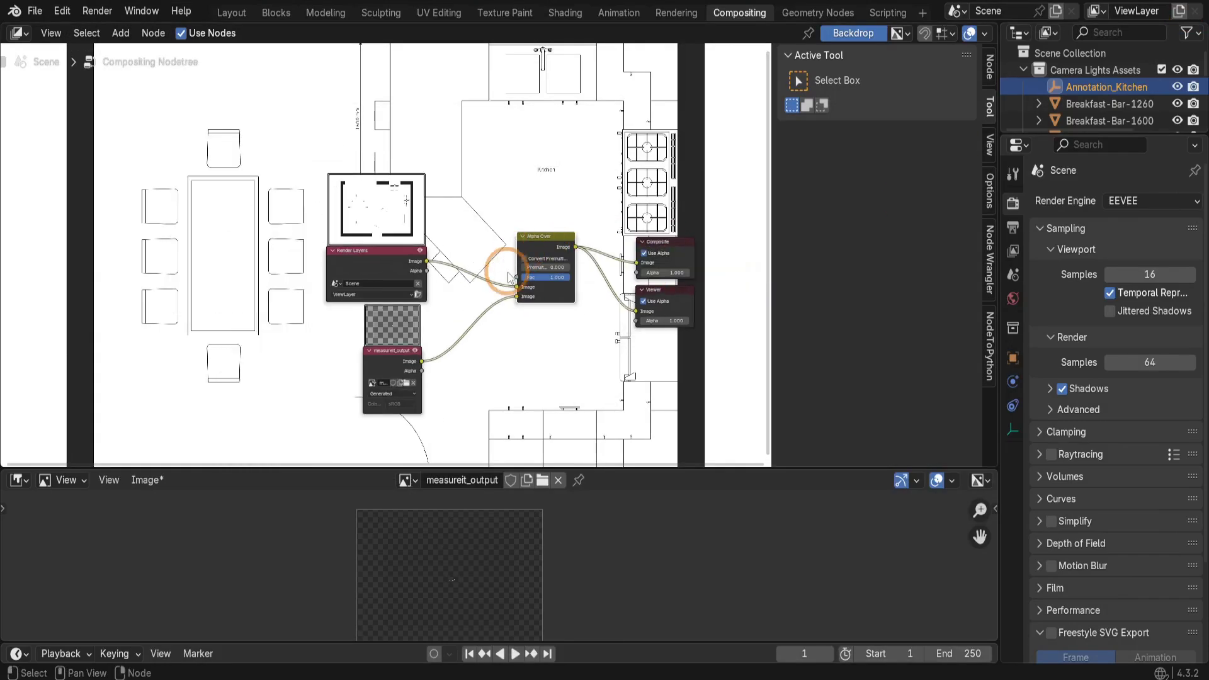
left_click_drag(516, 286, 654, 260)
left_click_drag(554, 247, 559, 336)
Step: Delete the measureit_output, Alpha Over and Viewer nodes
left_click_drag(649, 239, 535, 243)
key("g")
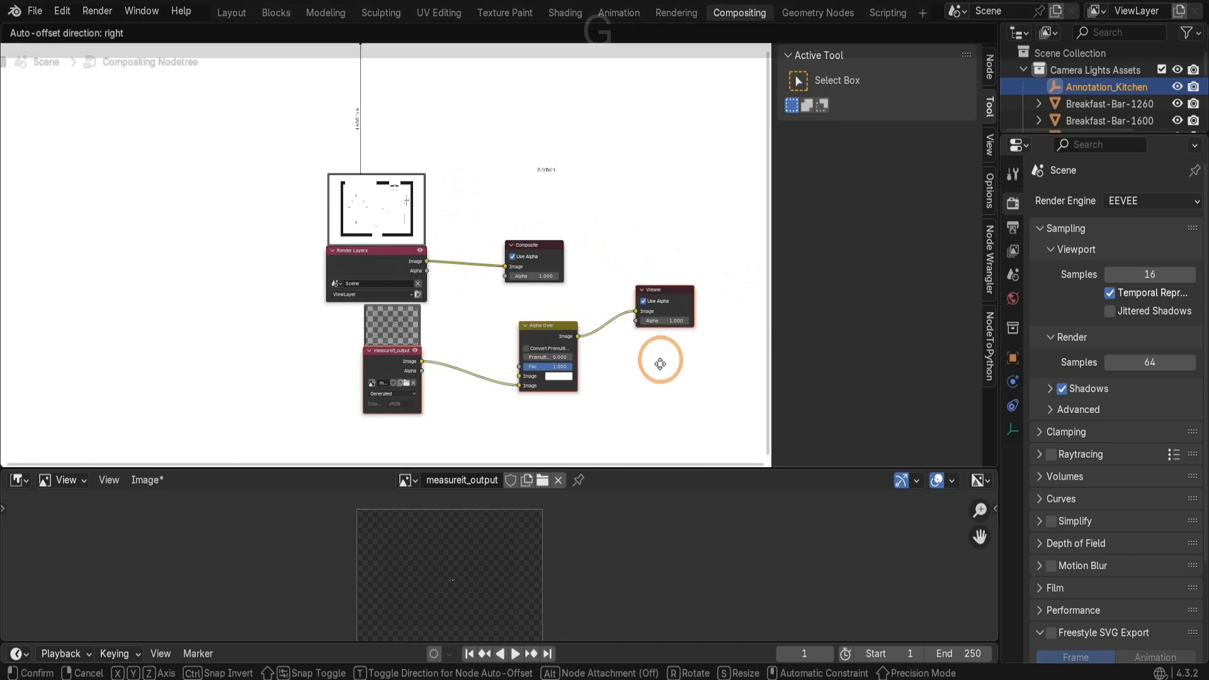
left_click(492, 348)
key("Delete")
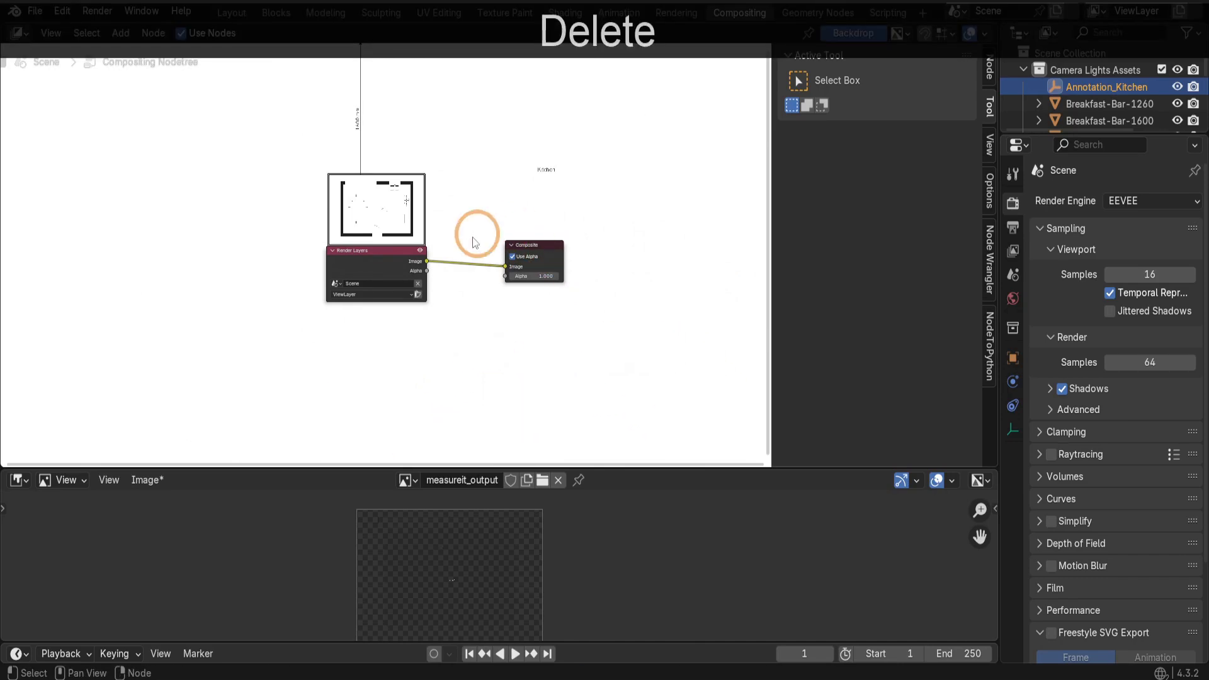
Step: Re-render the floor plan with F12 and zoom to confirm the dimensions are gone
key("F12")
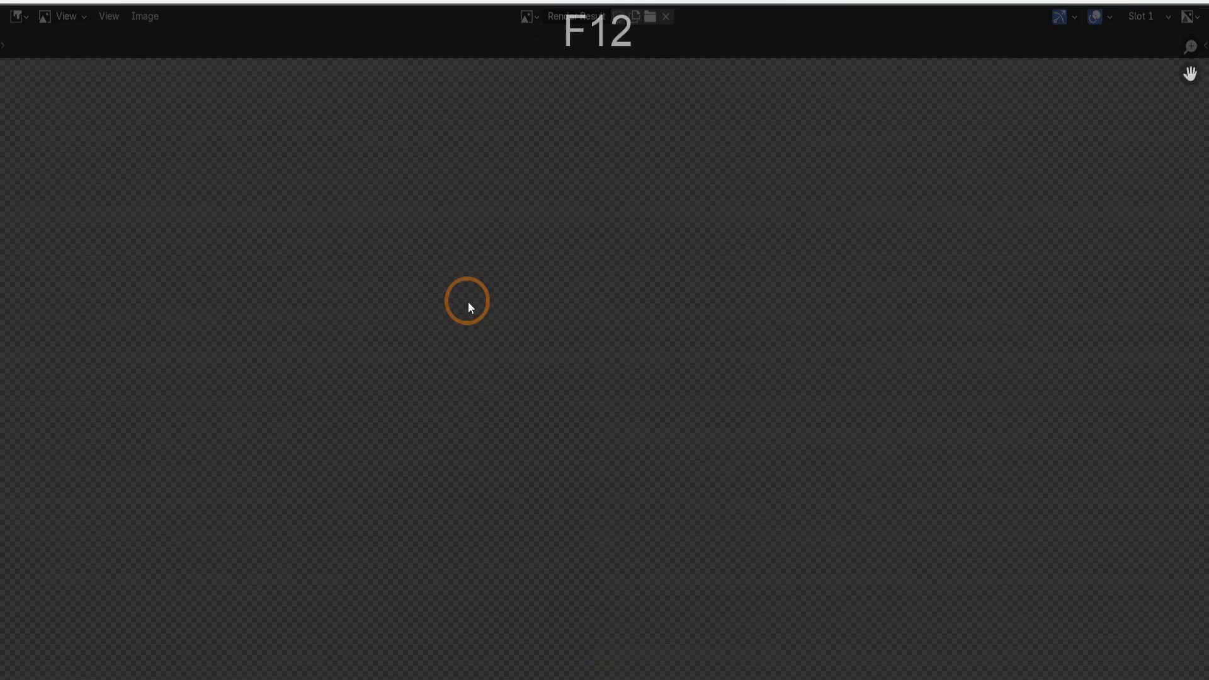
scroll(556, 316, "down", 5)
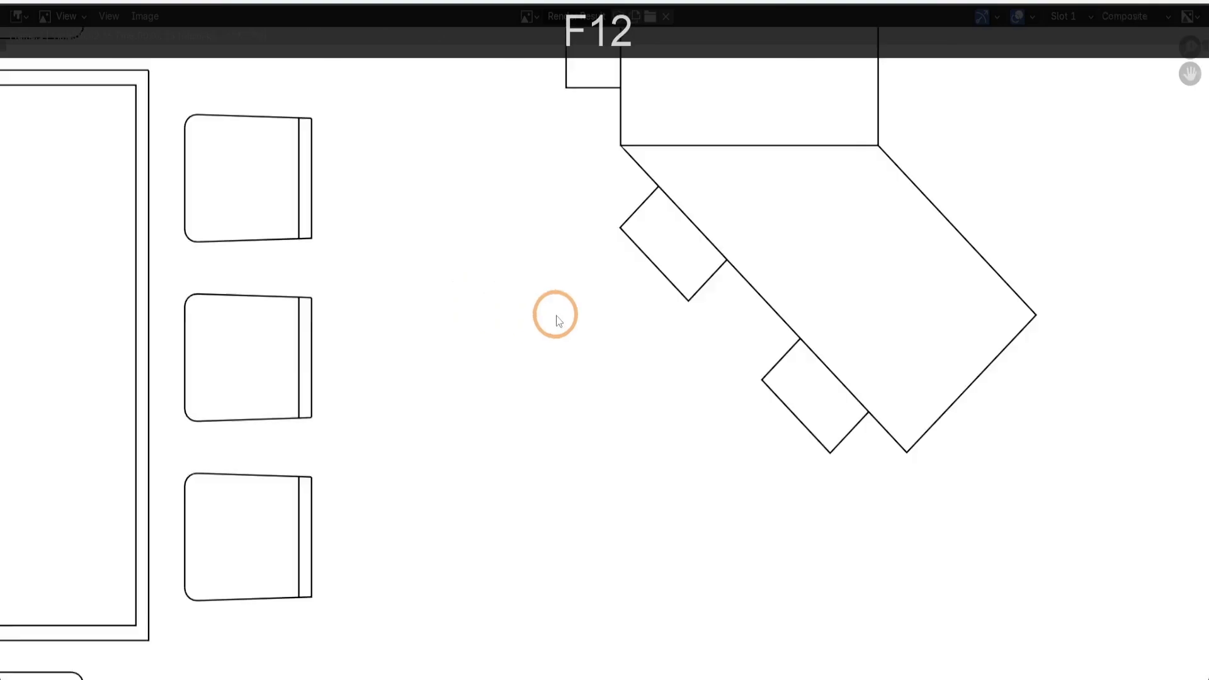
scroll(581, 342, "down", 3)
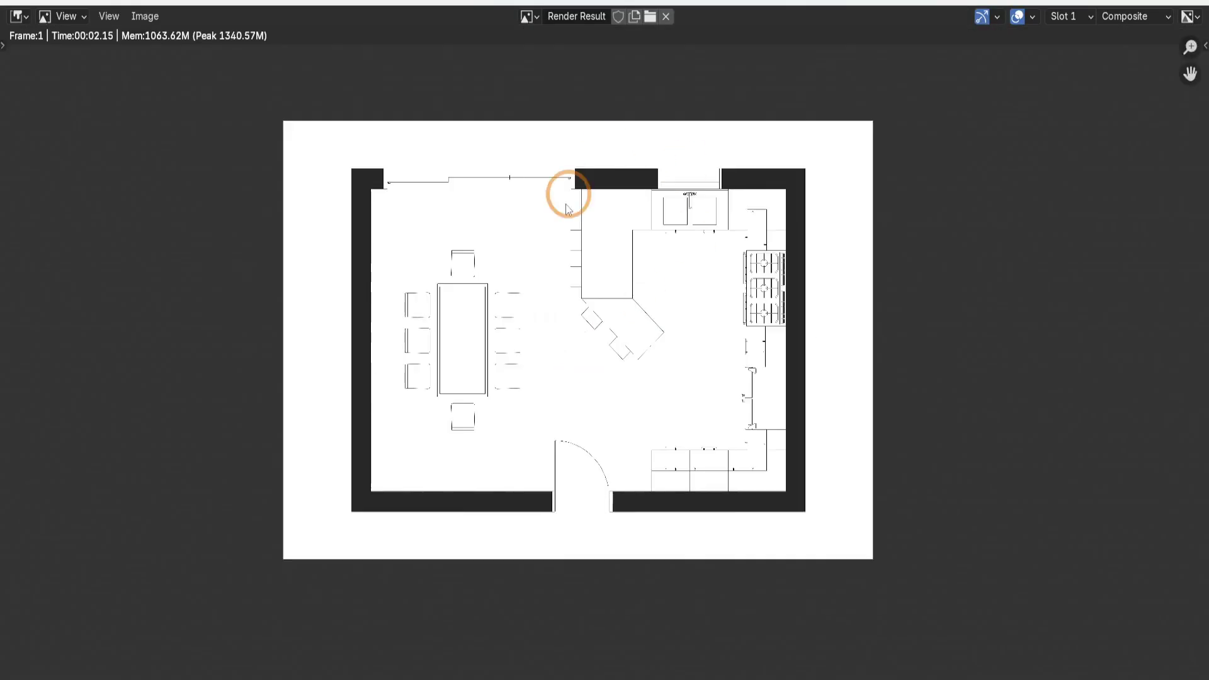